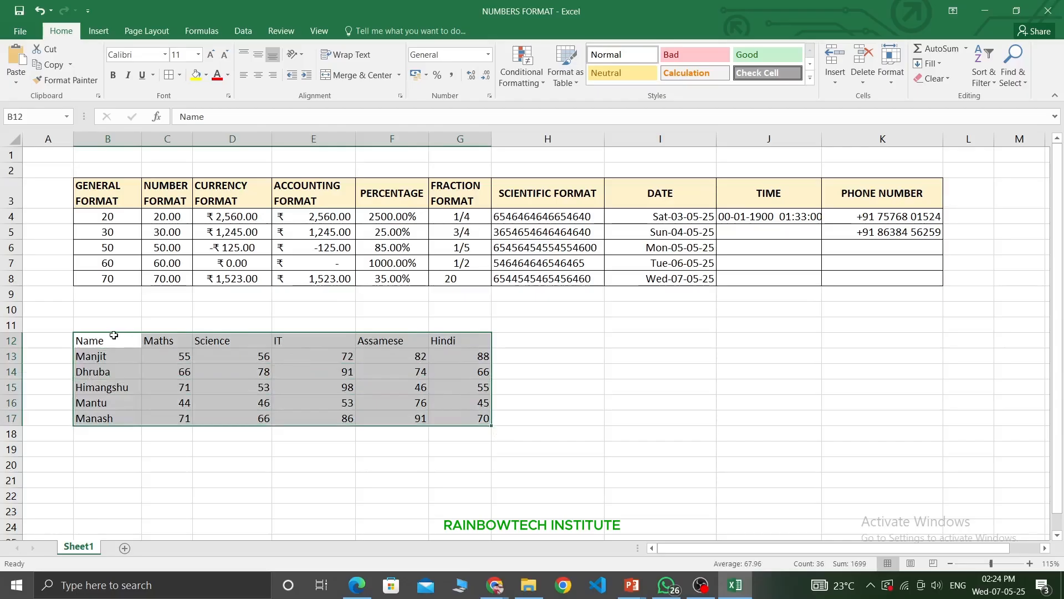
Examine the subject headings and student marks in the table at B12:G17.
left_click(134, 339)
left_click_drag(136, 340, 273, 348)
left_click(306, 340)
left_click(380, 342)
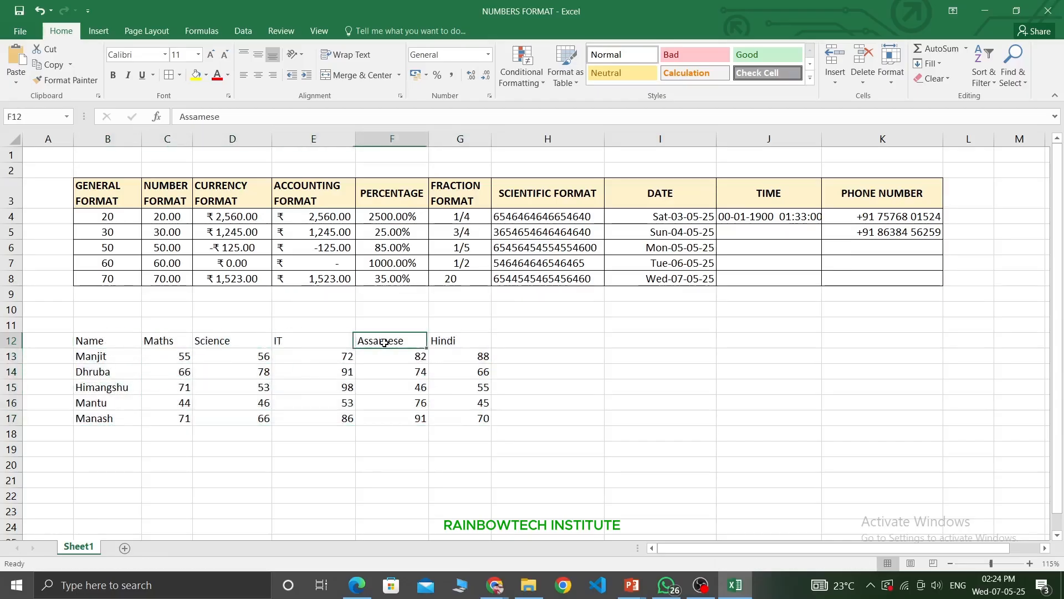
left_click(469, 341)
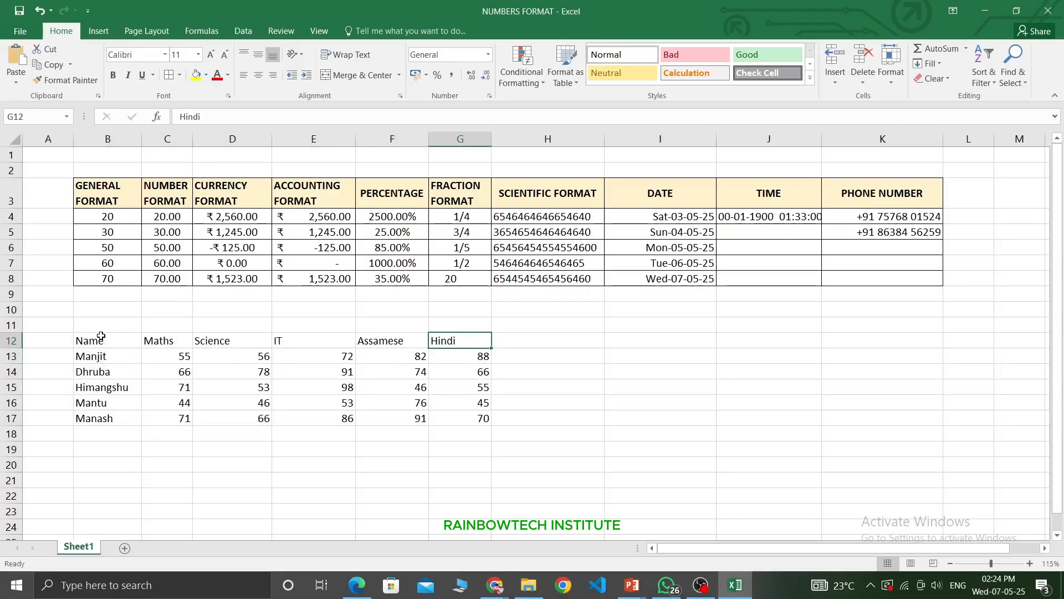
left_click_drag(101, 336, 488, 423)
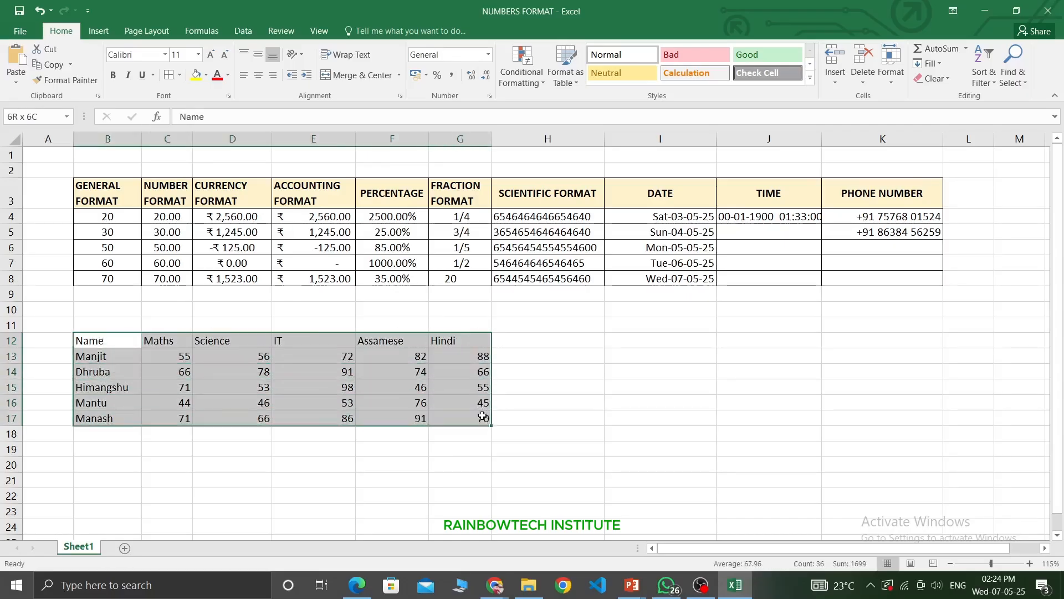
left_click(183, 353)
left_click_drag(183, 353, 200, 373)
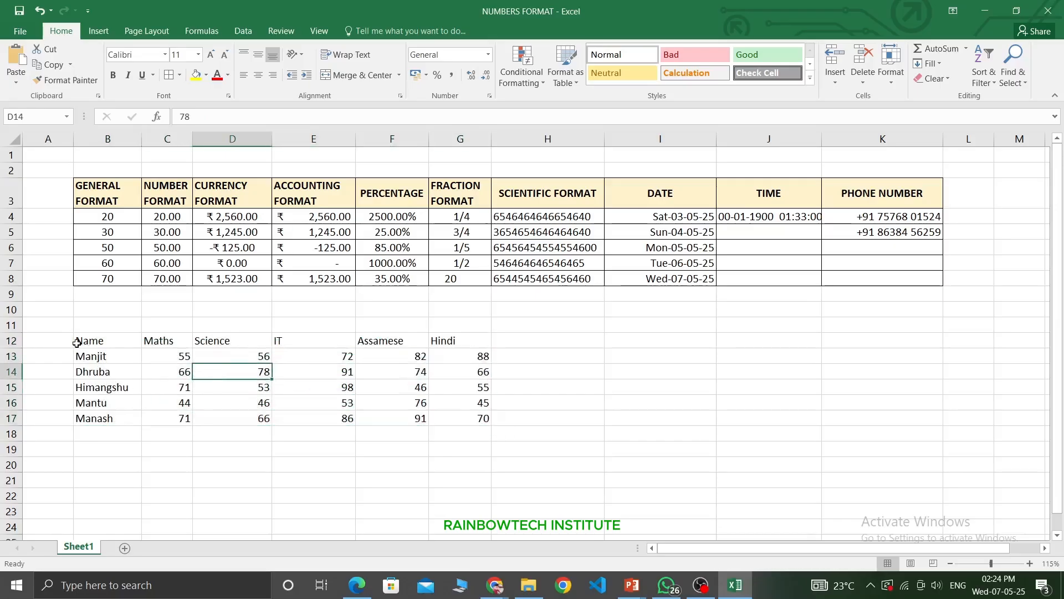
left_click_drag(83, 339, 438, 417)
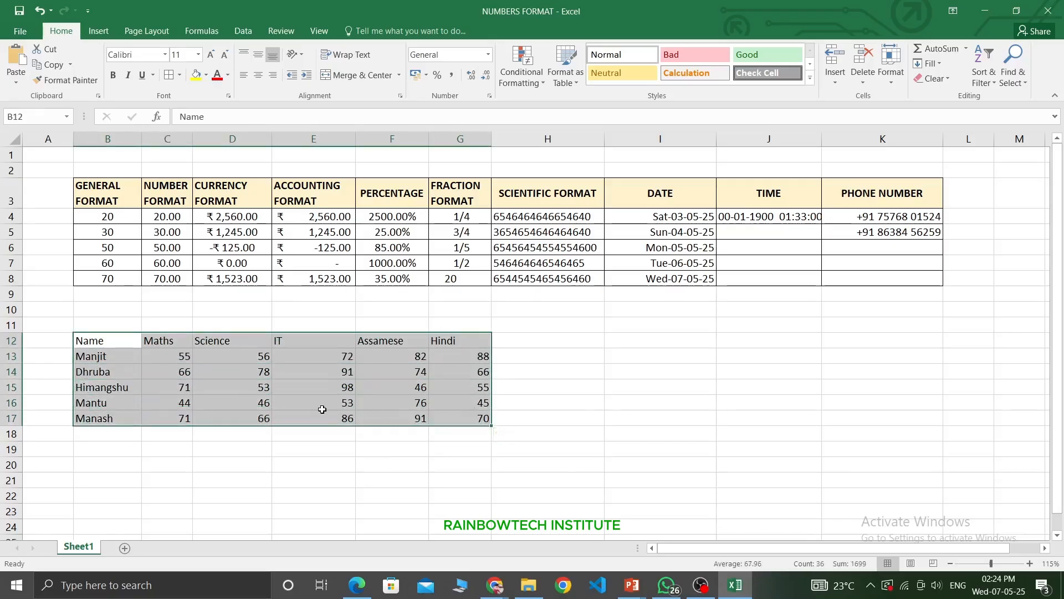
Apply all borders to the marks table in B12:G17.
scroll(322, 410, "up", 3)
left_click_drag(770, 554, 679, 557)
scroll(747, 402, "down", 1)
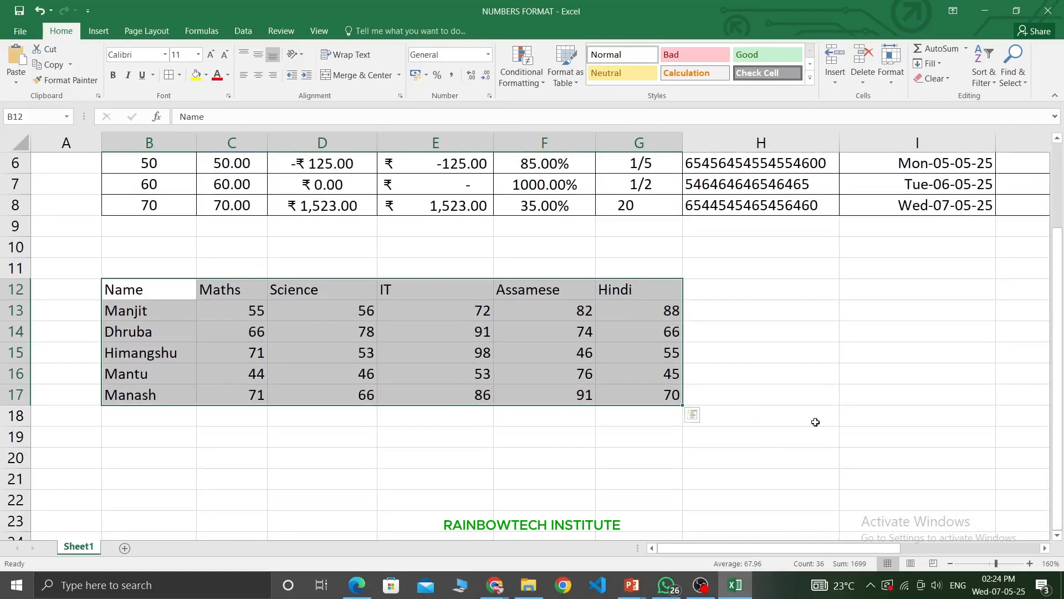
left_click(272, 393)
left_click_drag(119, 295, 680, 396)
left_click(167, 76)
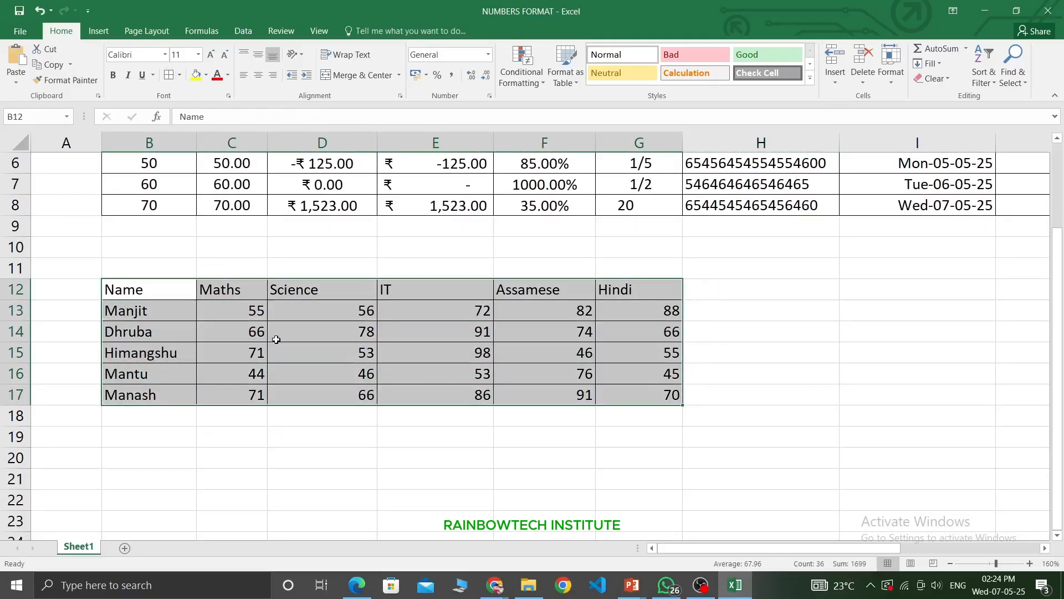
Centre the subject headings and marks in C12:G17 both vertically and horizontally.
left_click(161, 283)
left_click_drag(219, 287, 655, 397)
left_click(258, 54)
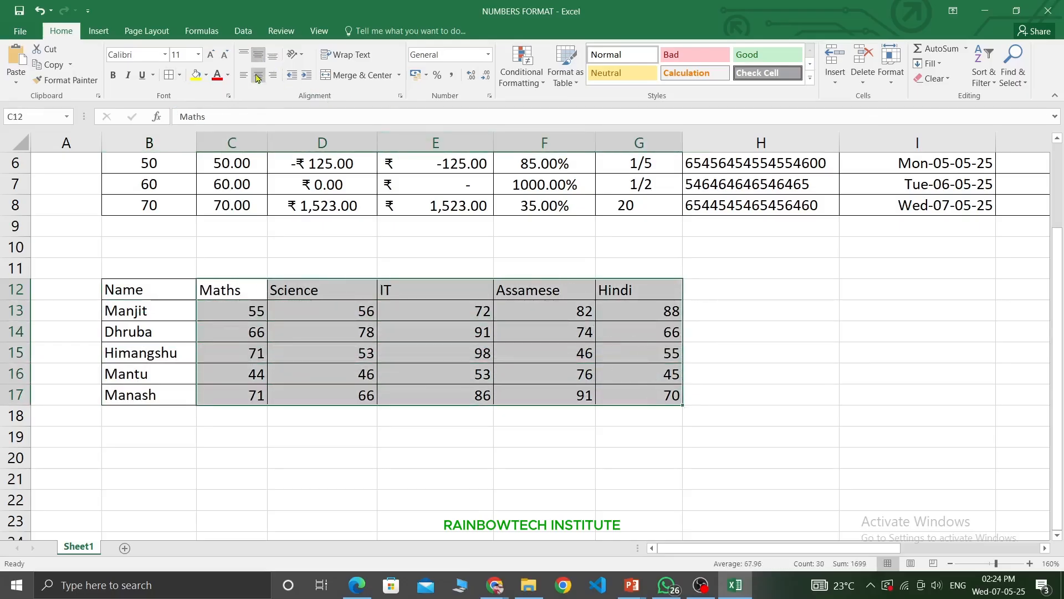
left_click(259, 74)
left_click_drag(274, 303, 214, 274)
Enter the title "Students Mark Records" in B11, directly above the marks table.
left_click(154, 272)
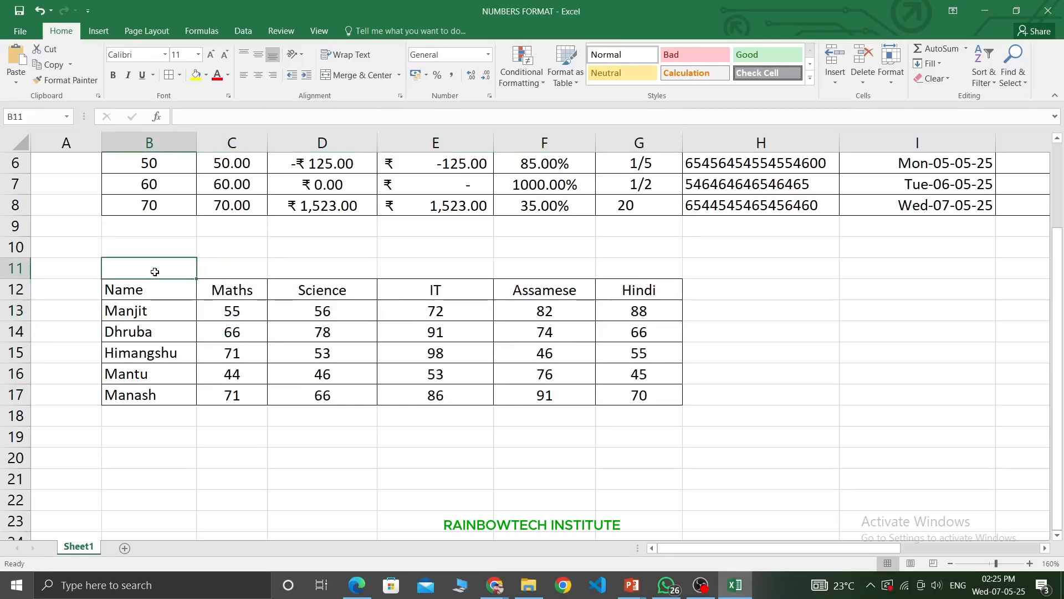
type("Stude")
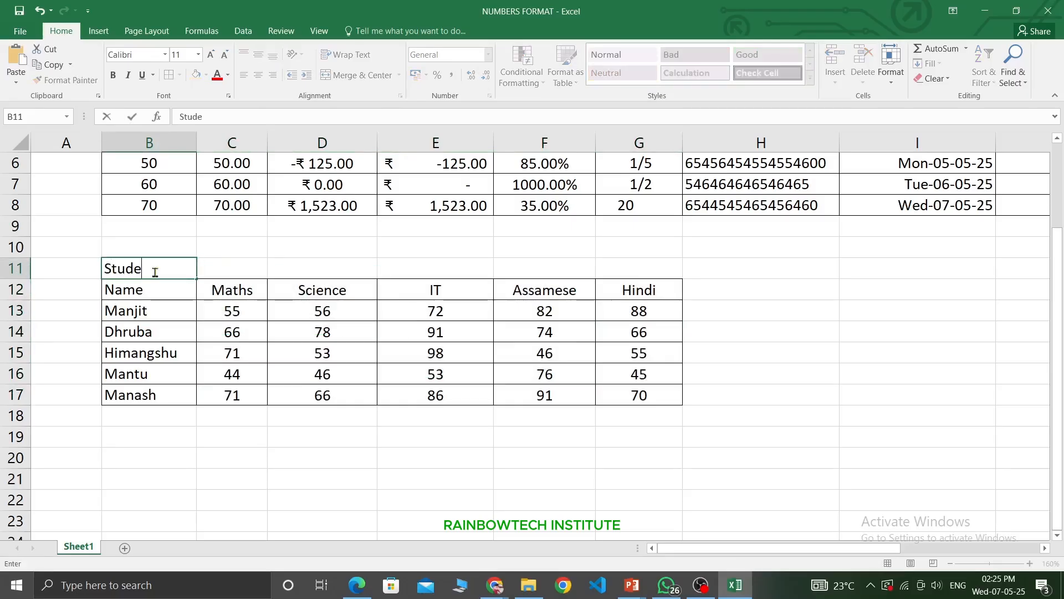
type("nts MA")
key("BackSpace")
type("ark Records")
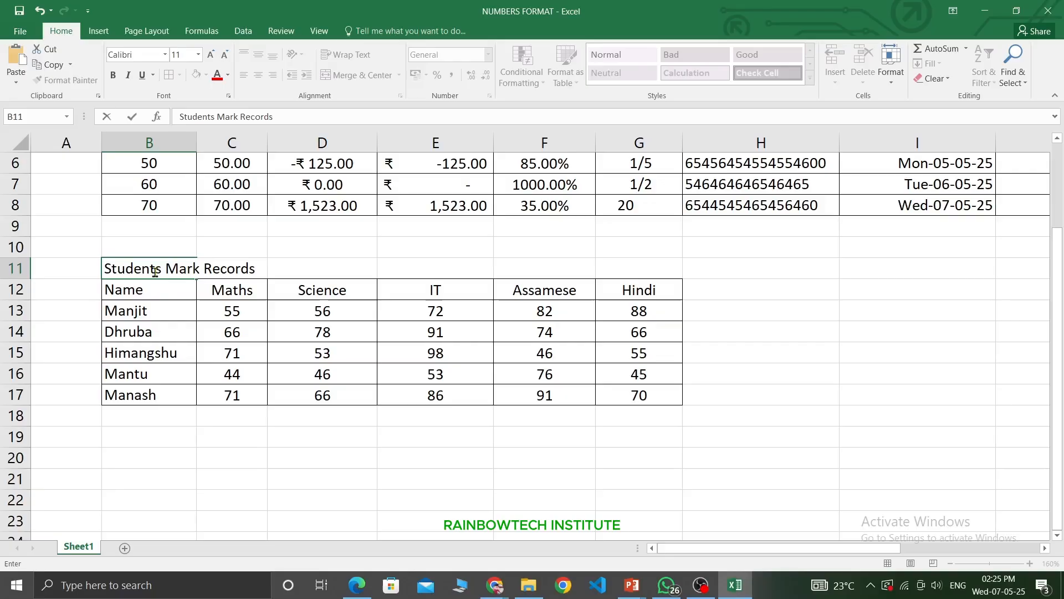
left_click(154, 287)
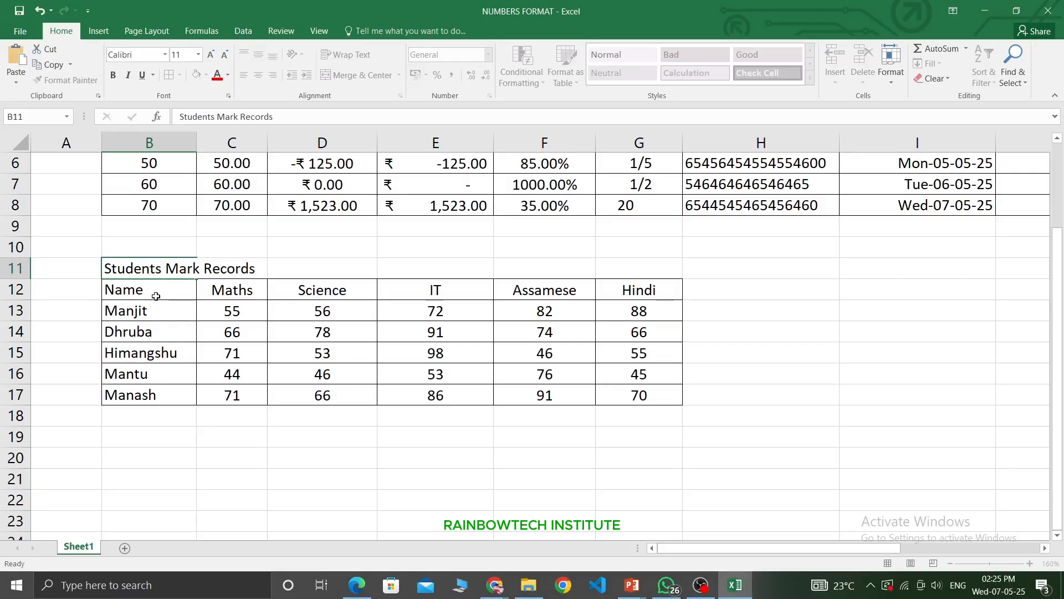
Merge and centre the table title across B11:G11, and format it bold at font size 12.
left_click_drag(145, 268, 638, 268)
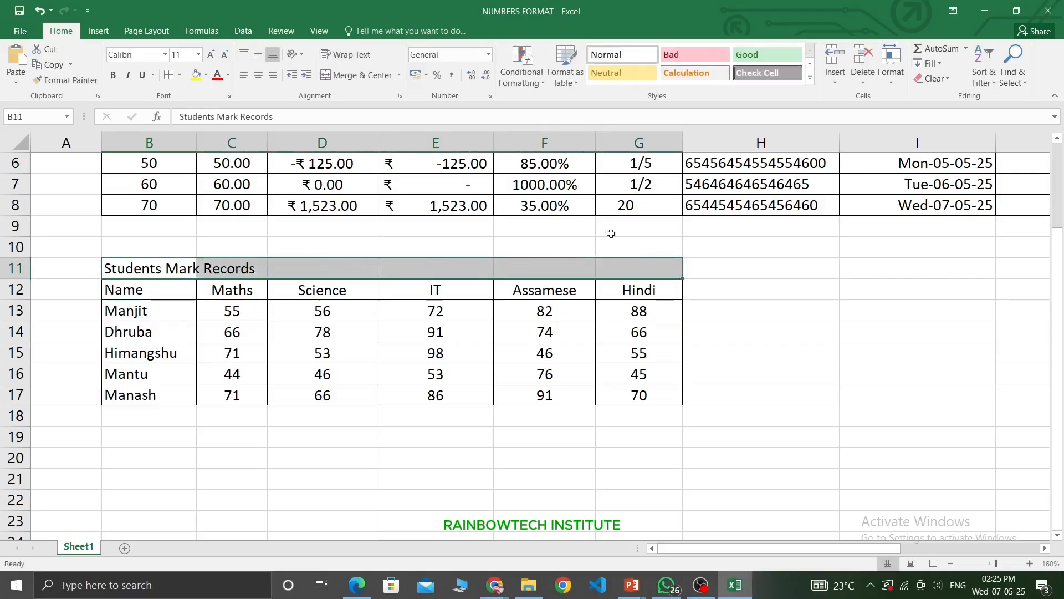
left_click(346, 79)
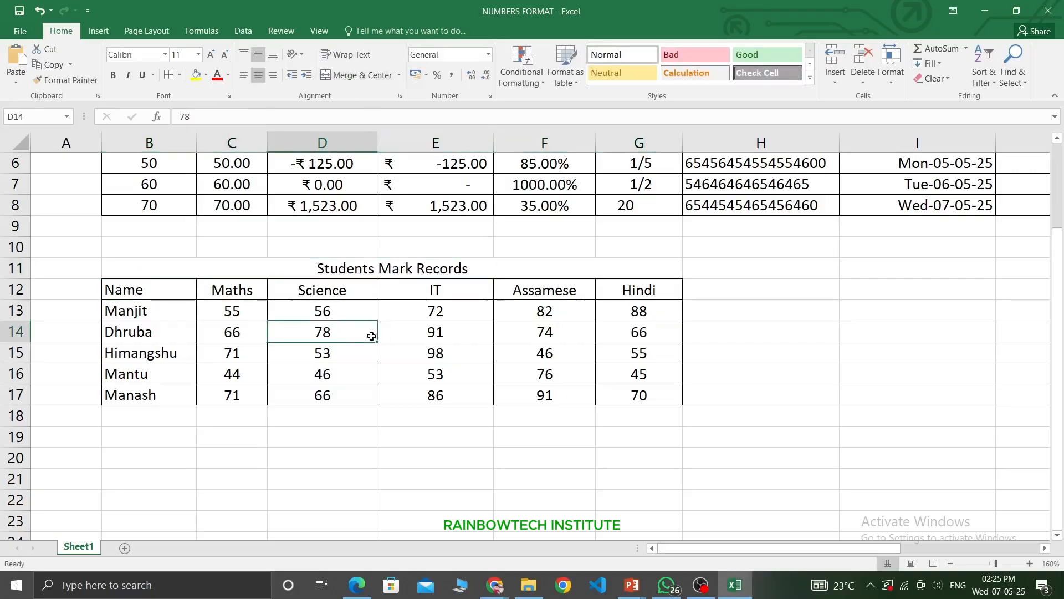
left_click(211, 54)
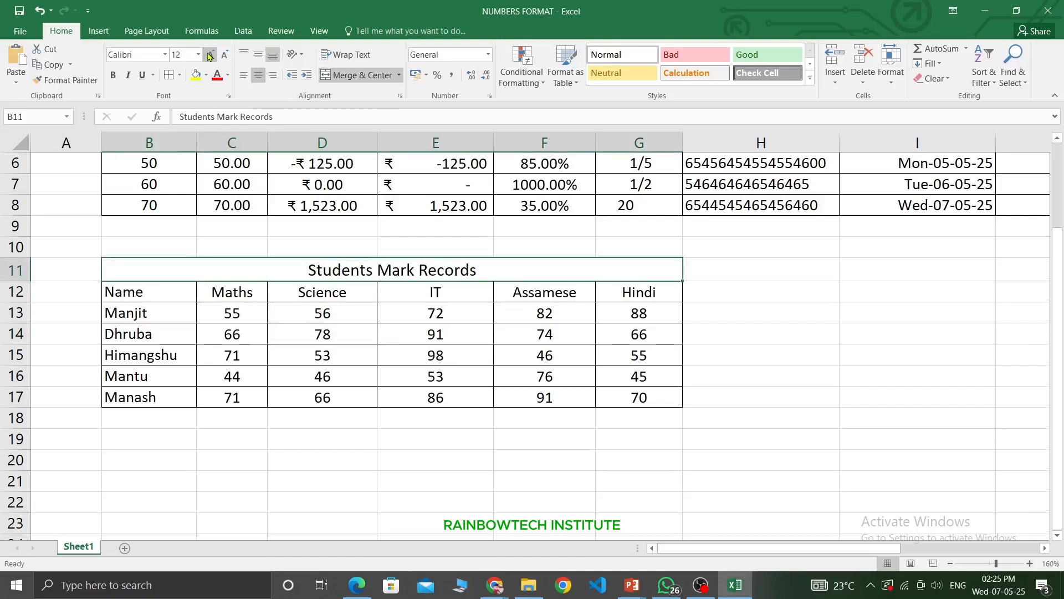
left_click(211, 54)
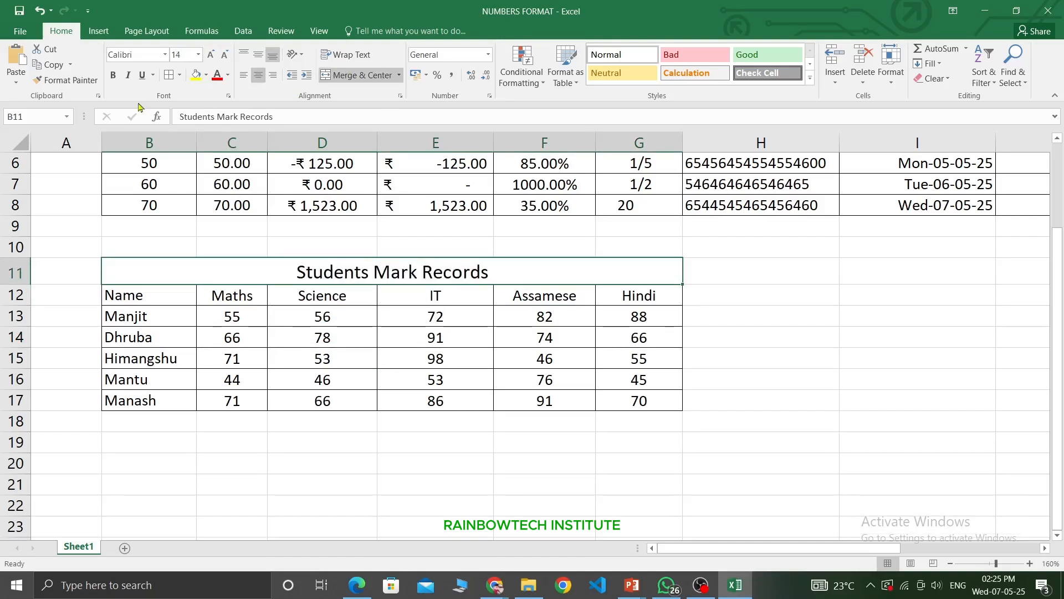
left_click(225, 54)
left_click(115, 75)
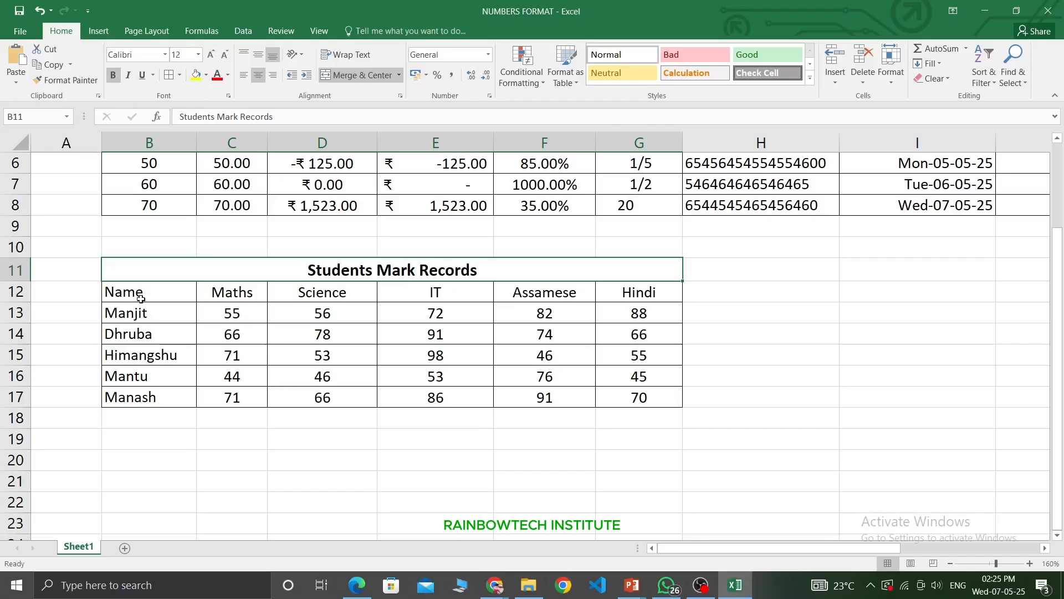
Bold the heading row B12:G12 and add borders to the merged title cell in row 11.
left_click_drag(138, 292, 689, 308)
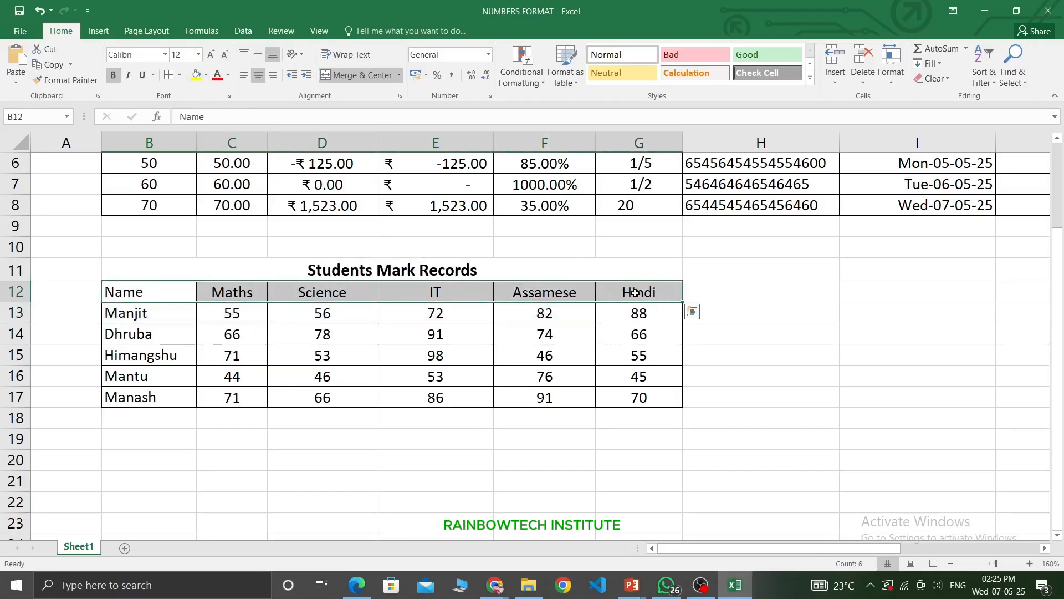
left_click(113, 75)
left_click(453, 375)
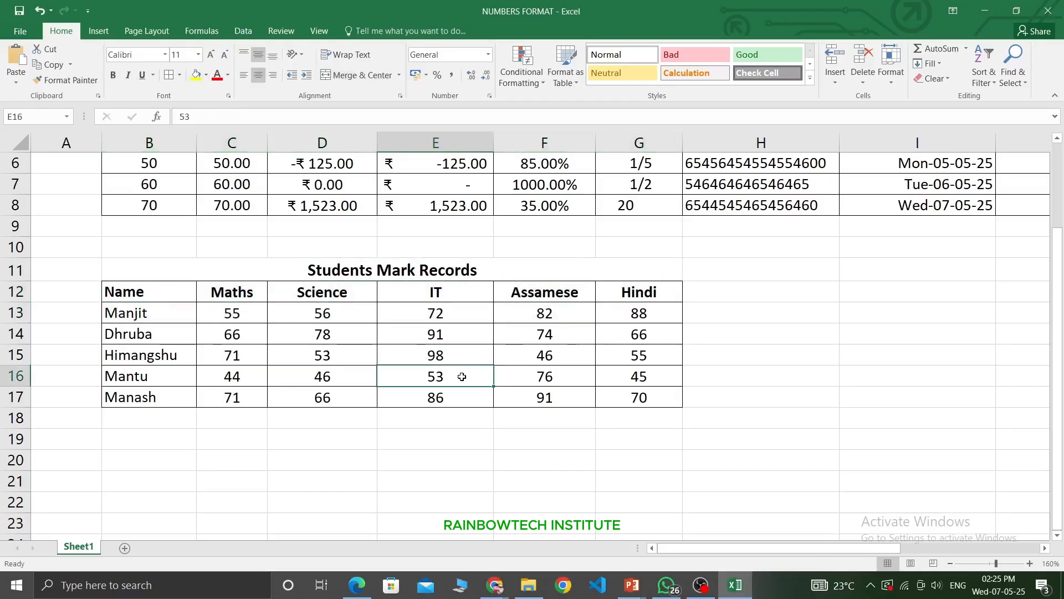
left_click(133, 265)
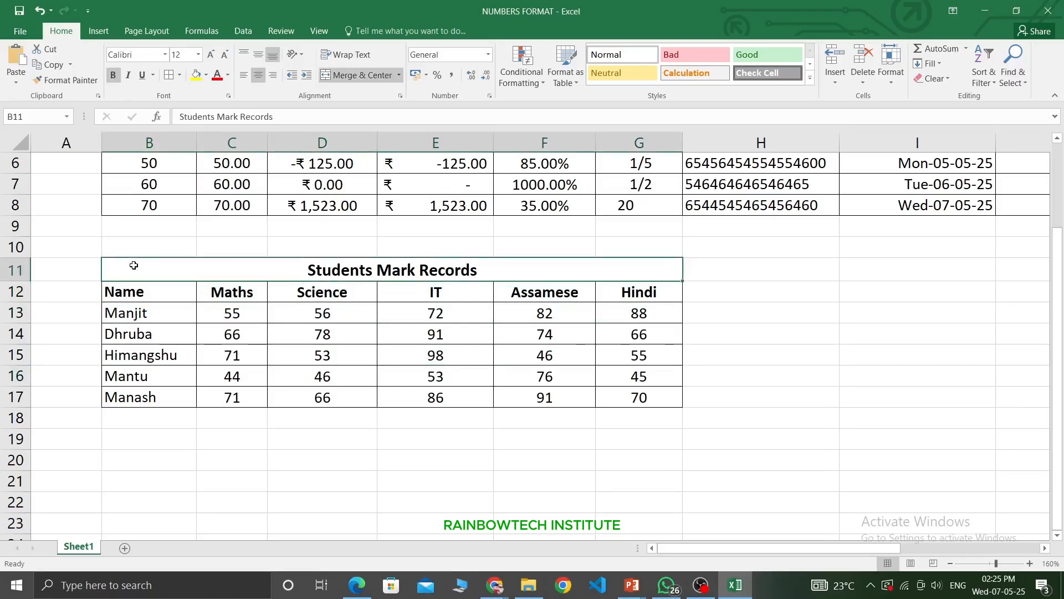
left_click(227, 336)
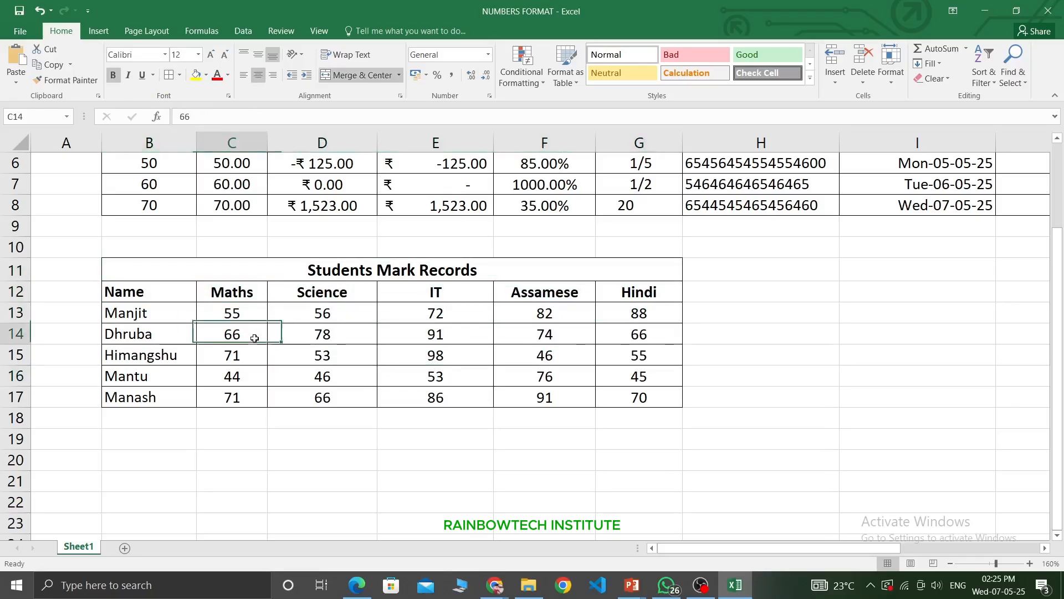
Examine the student names and each subject's marks, going across the first student's row 13.
left_click_drag(156, 304, 159, 397)
left_click_drag(247, 293, 663, 399)
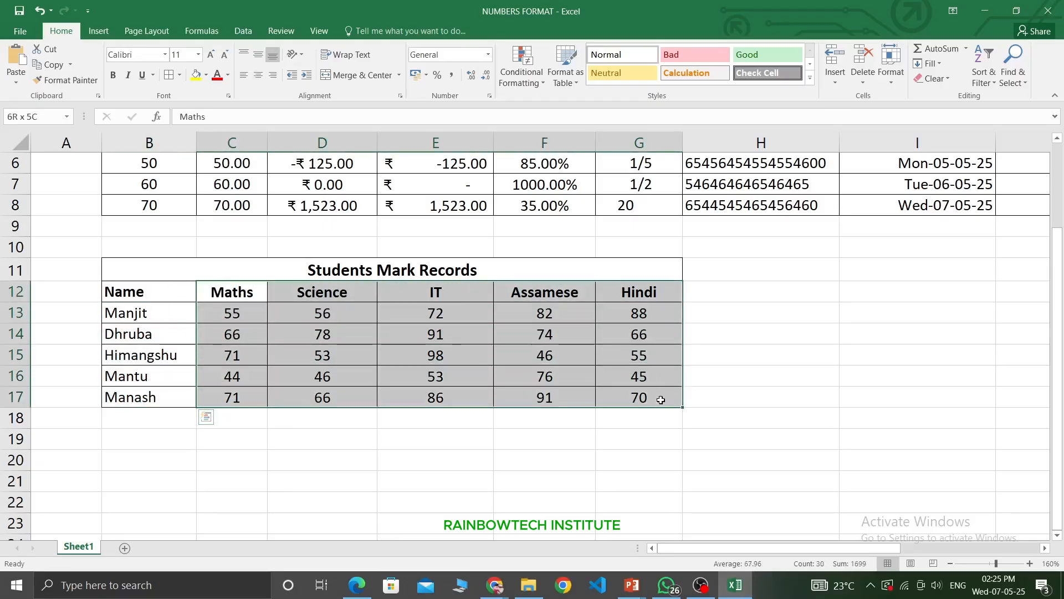
left_click_drag(320, 361, 327, 374)
left_click(326, 361)
left_click(208, 335)
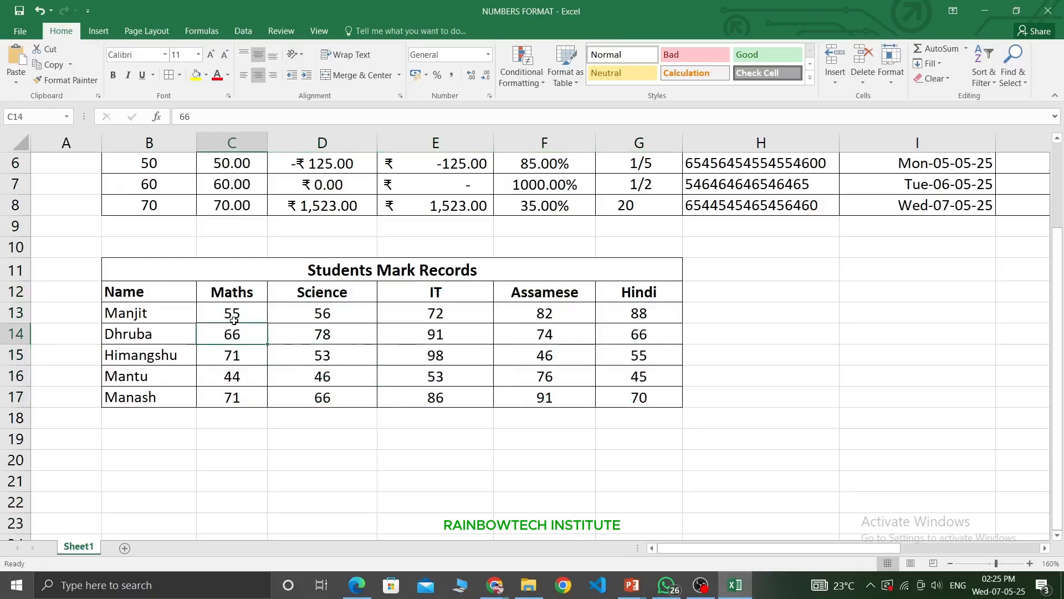
left_click(244, 315)
left_click(338, 310)
left_click(404, 316)
left_click(520, 316)
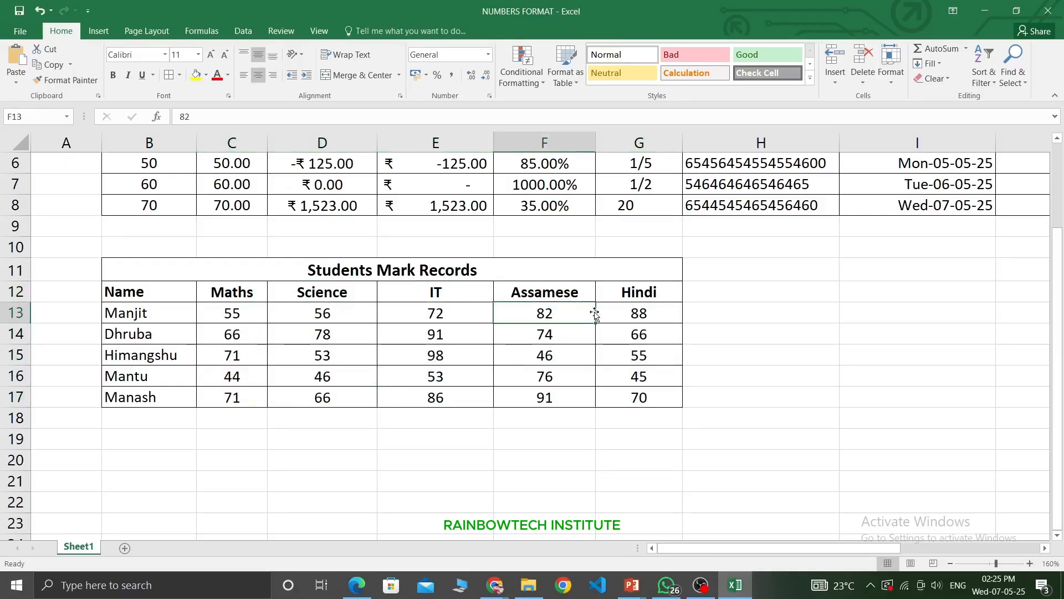
left_click(662, 308)
left_click(650, 348)
left_click(714, 315)
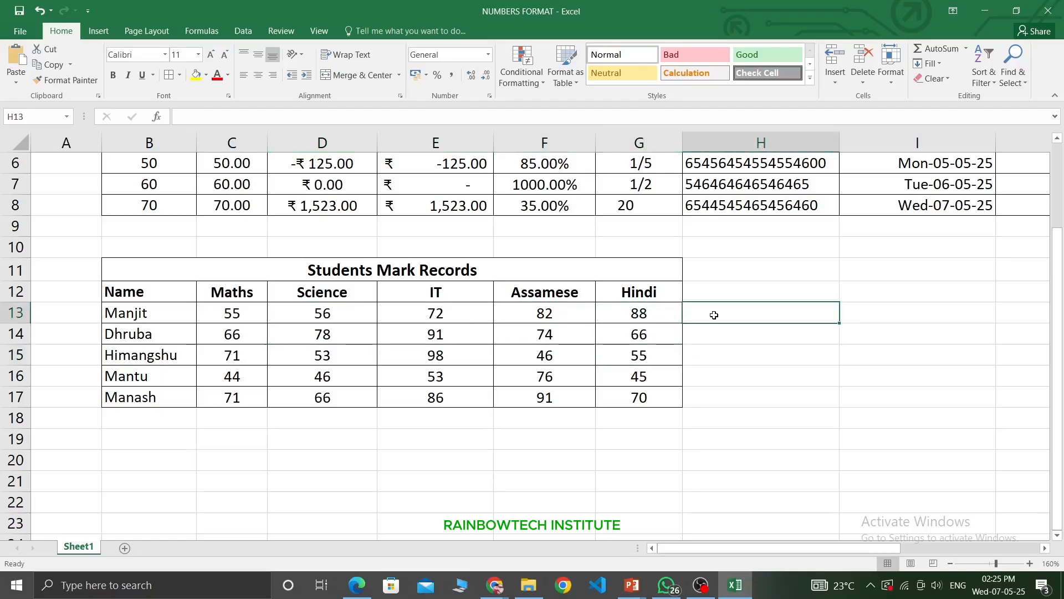
Add a "Total" column heading in H12, beside the Hindi heading.
left_click(742, 295)
type("Total")
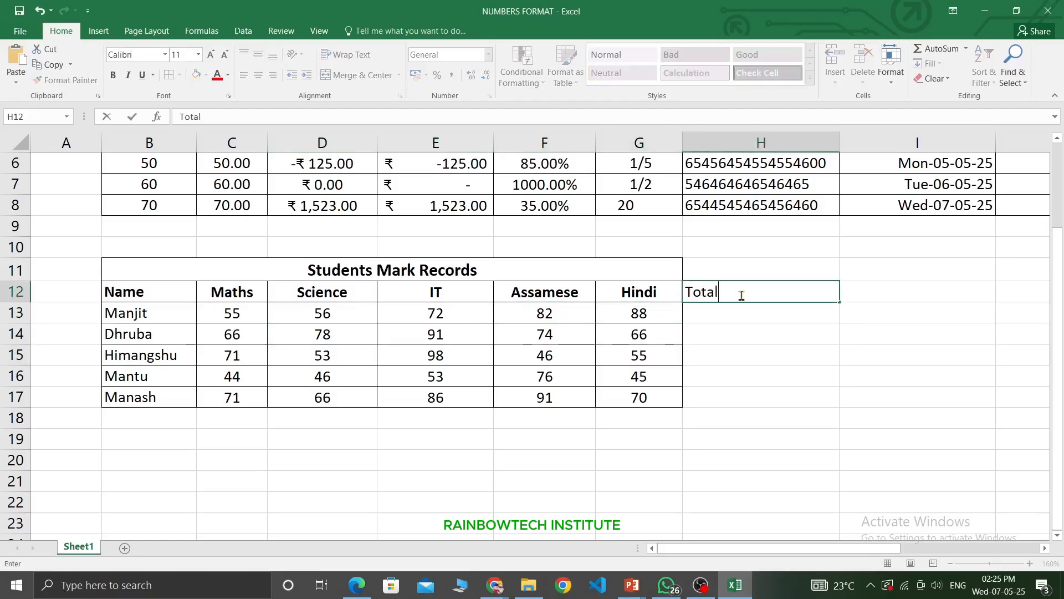
key("Return")
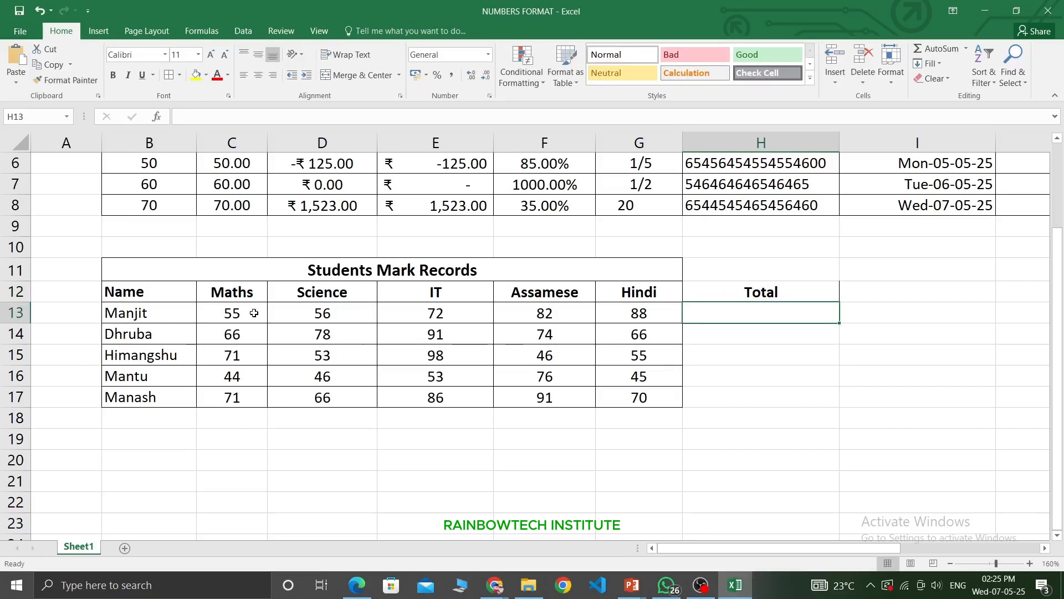
Review the marks in C13:G17 and the empty Total cells in H13:H17.
left_click_drag(247, 310, 588, 399)
left_click_drag(747, 320, 754, 400)
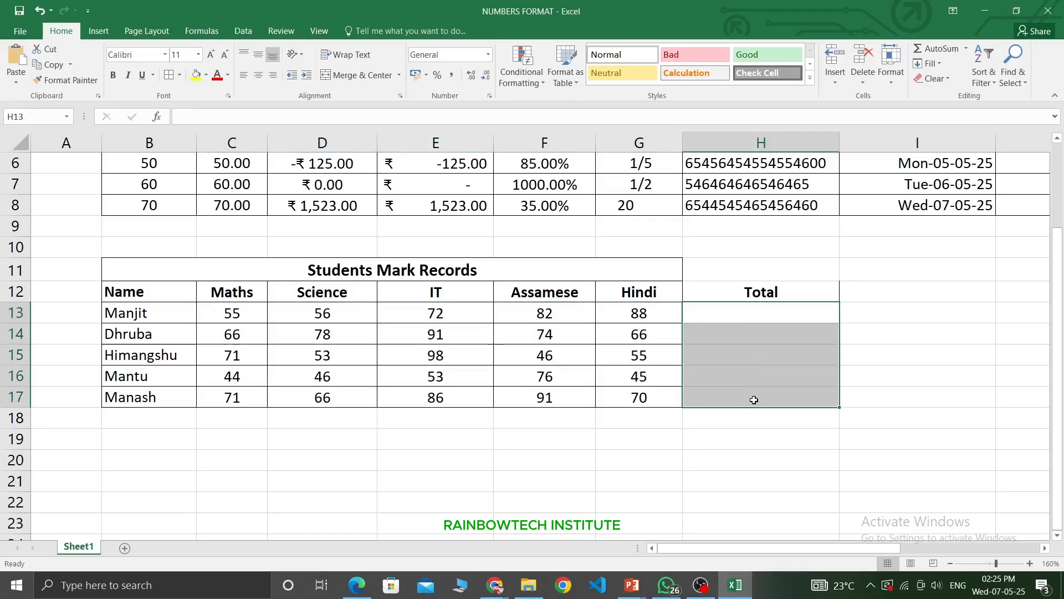
left_click(737, 289)
left_click(738, 312)
key("Down")
key("Down")
key("Down")
key("Down")
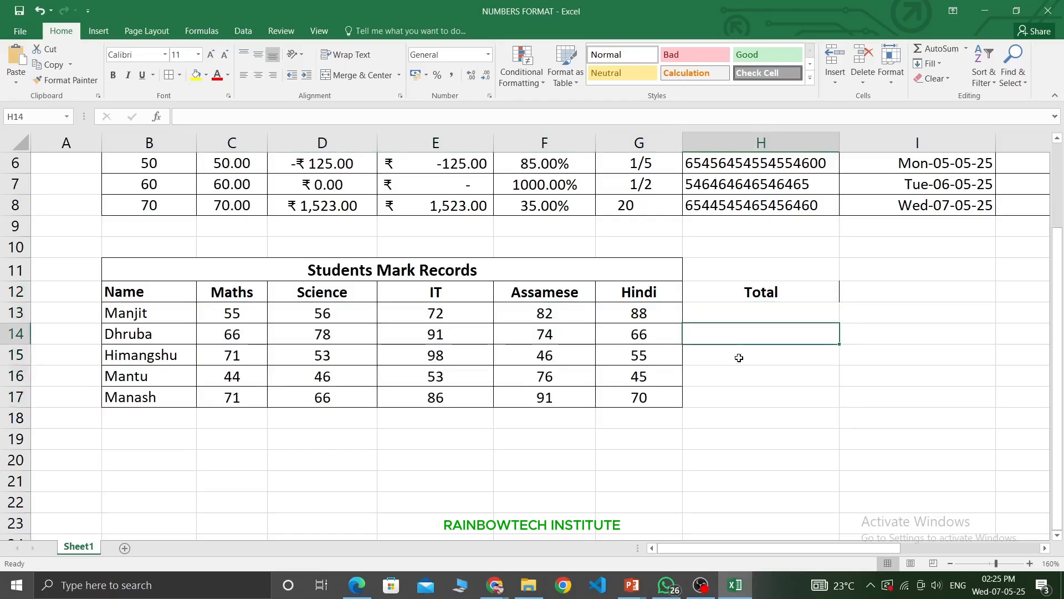
Calculate the first student's total in H13 with the formula =55+56+72+82+88.
left_click(726, 320)
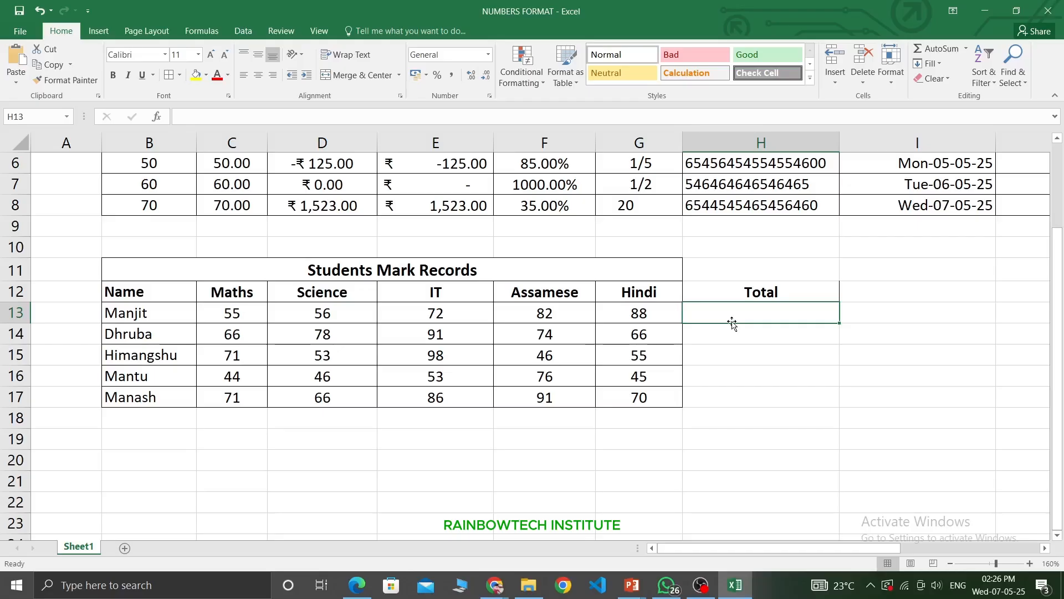
type("=")
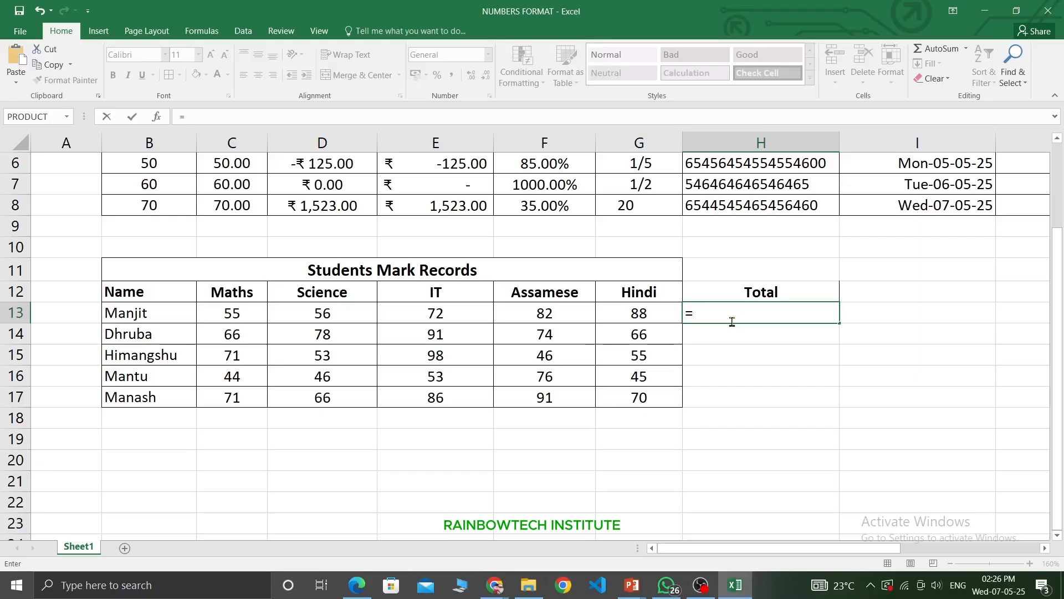
key("BackSpace")
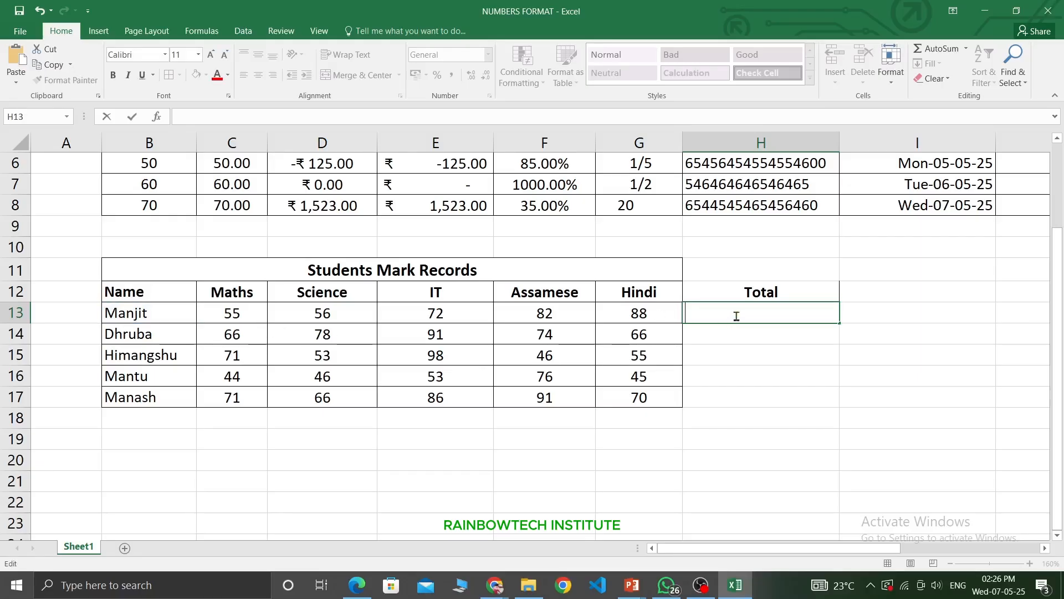
type("=")
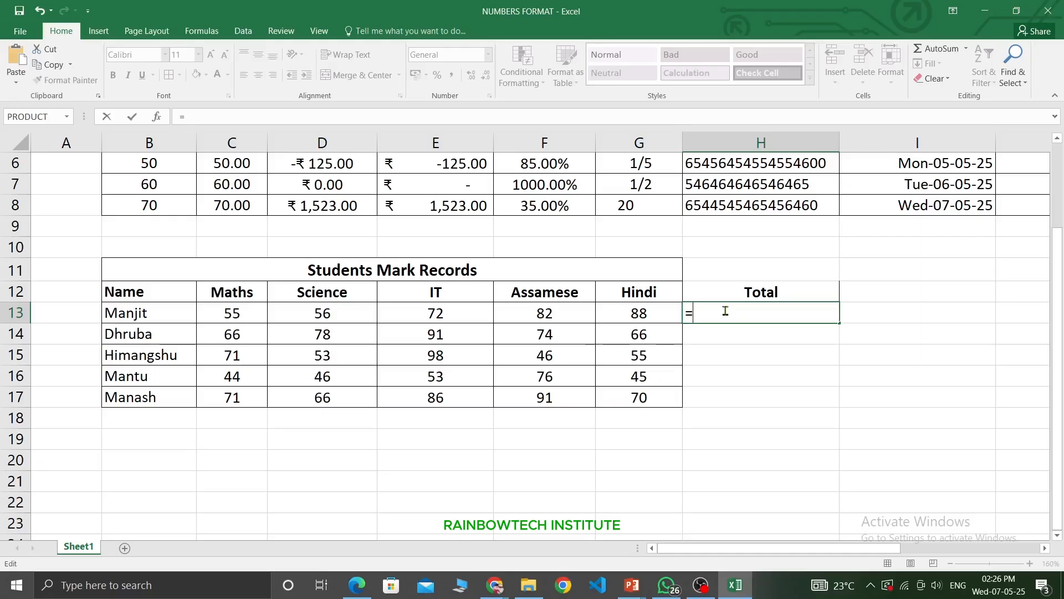
type("55+56+72+82")
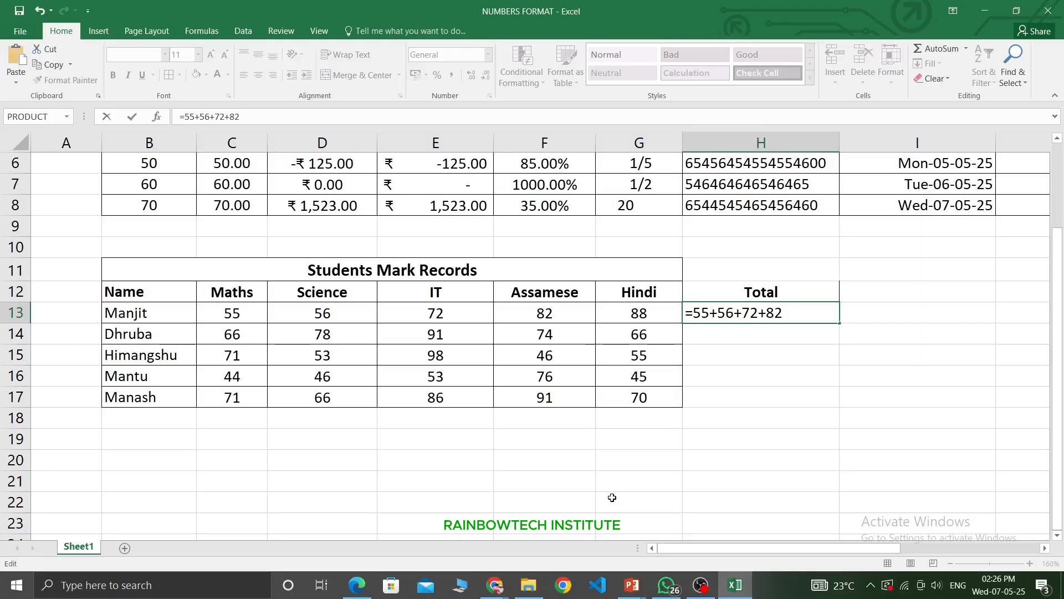
type("+88")
key("Return")
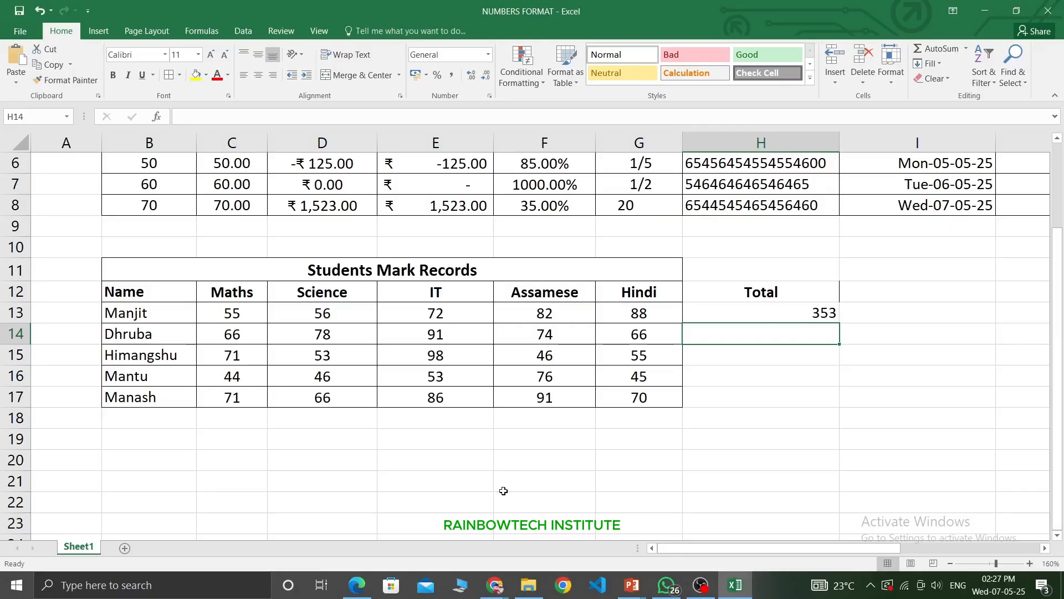
Calculate the second student's total in H14 with the formula =66+78+91+74+66.
left_click(739, 309)
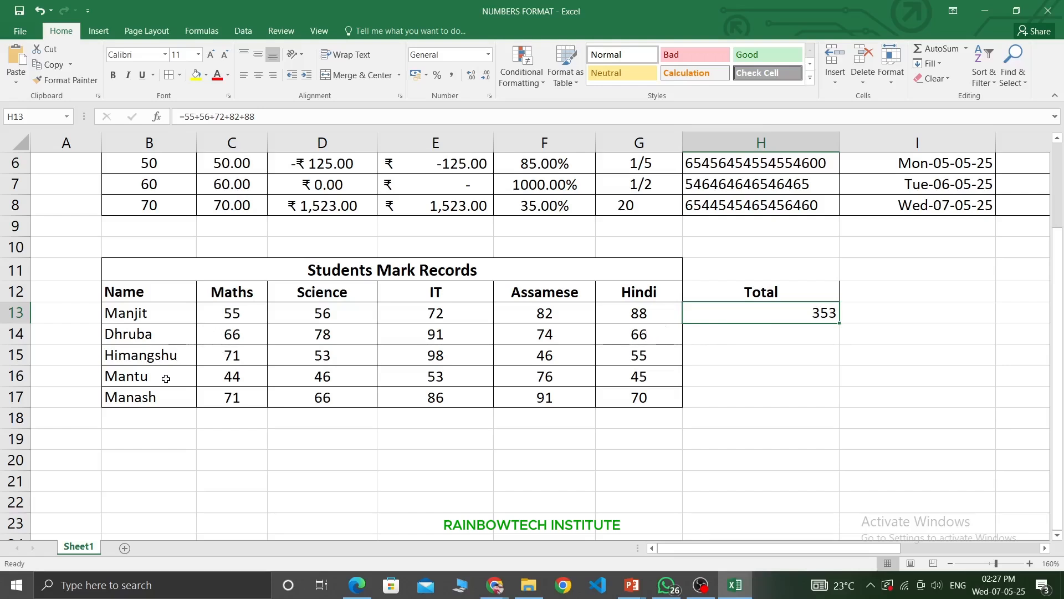
left_click_drag(232, 333, 646, 397)
left_click(753, 338)
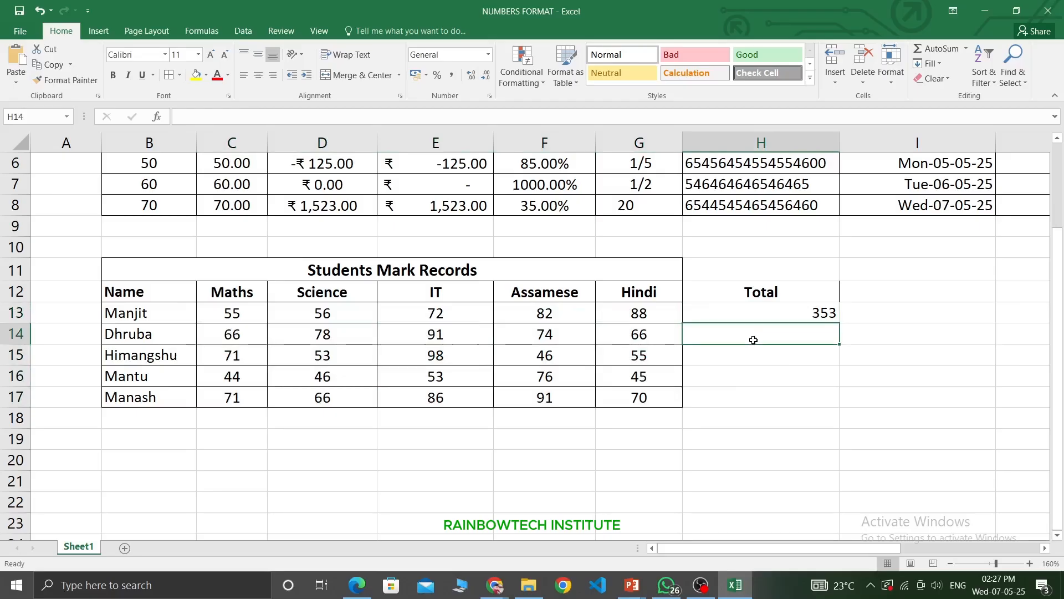
type("=")
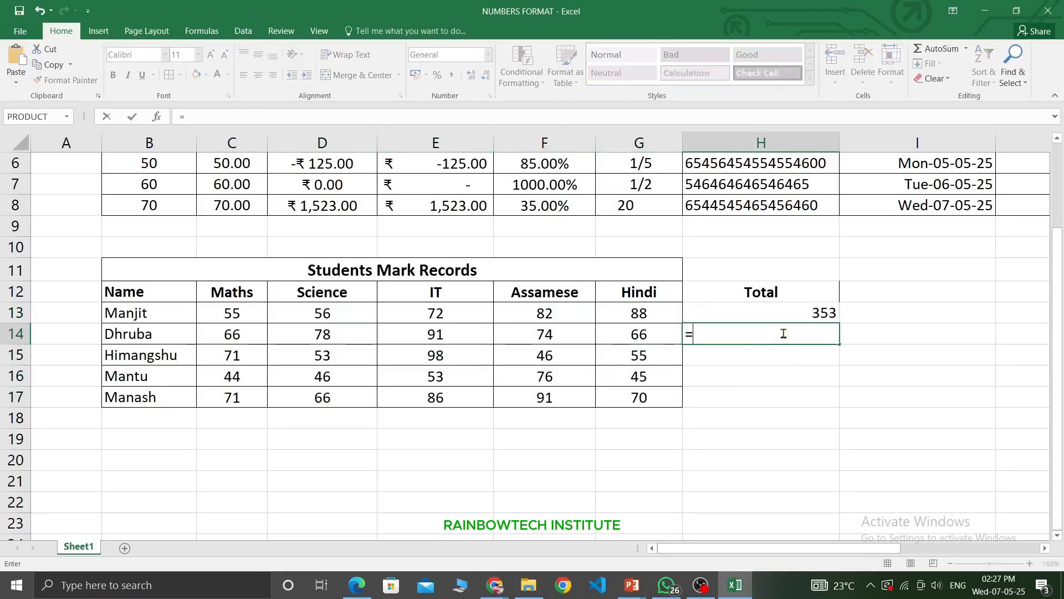
type("66")
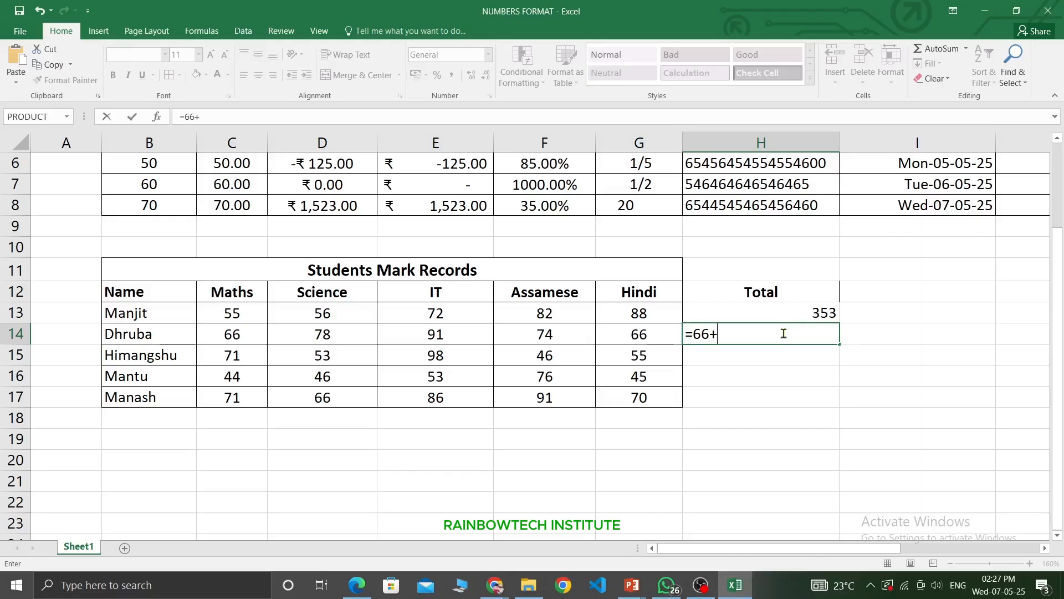
type("+78+91+")
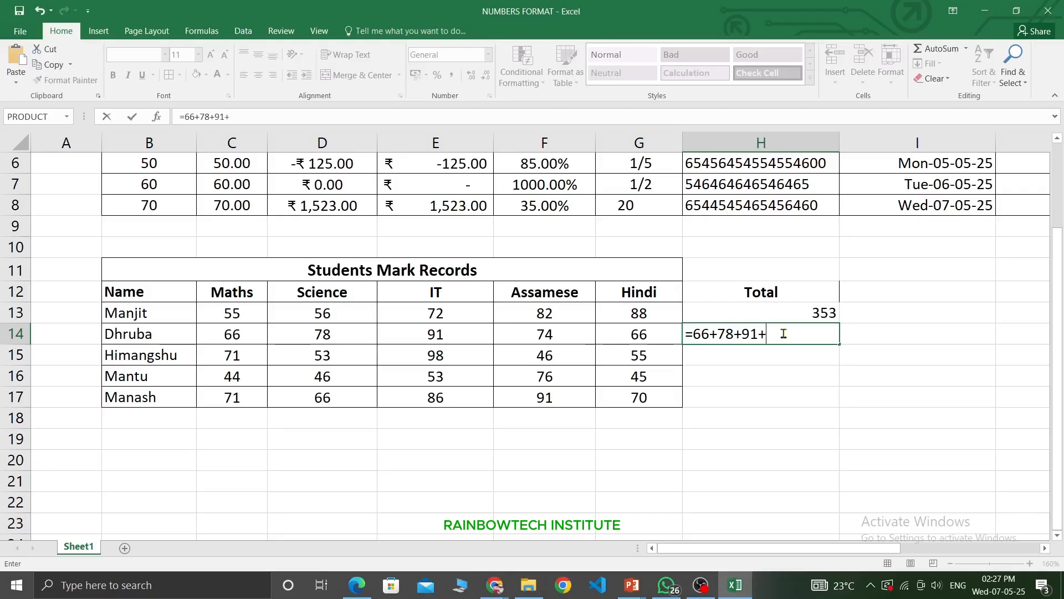
type("74+66")
key("Return")
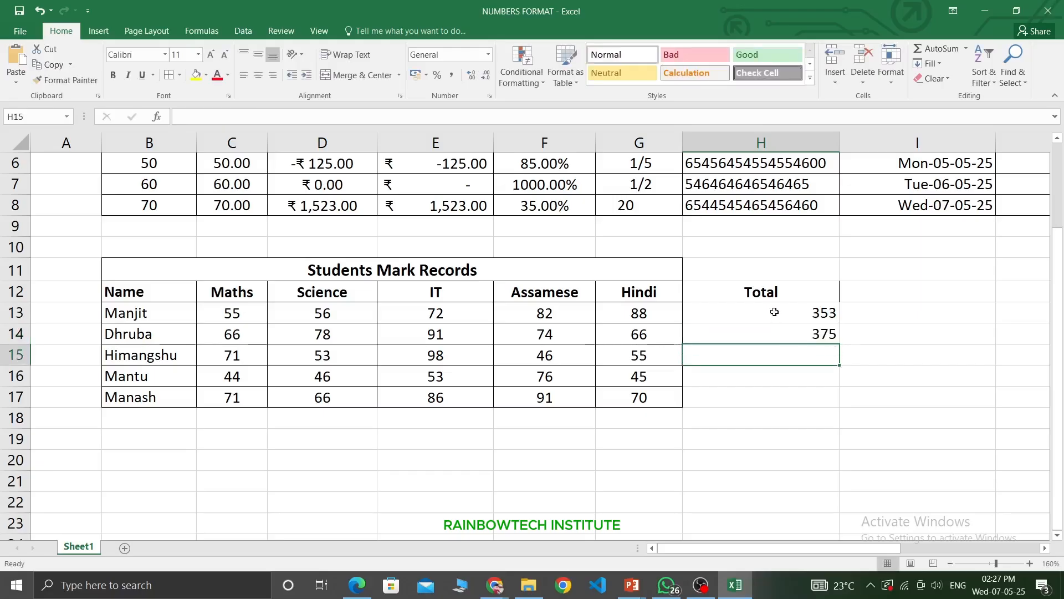
Center-align the Total column cells H13:H17.
left_click_drag(774, 312, 765, 392)
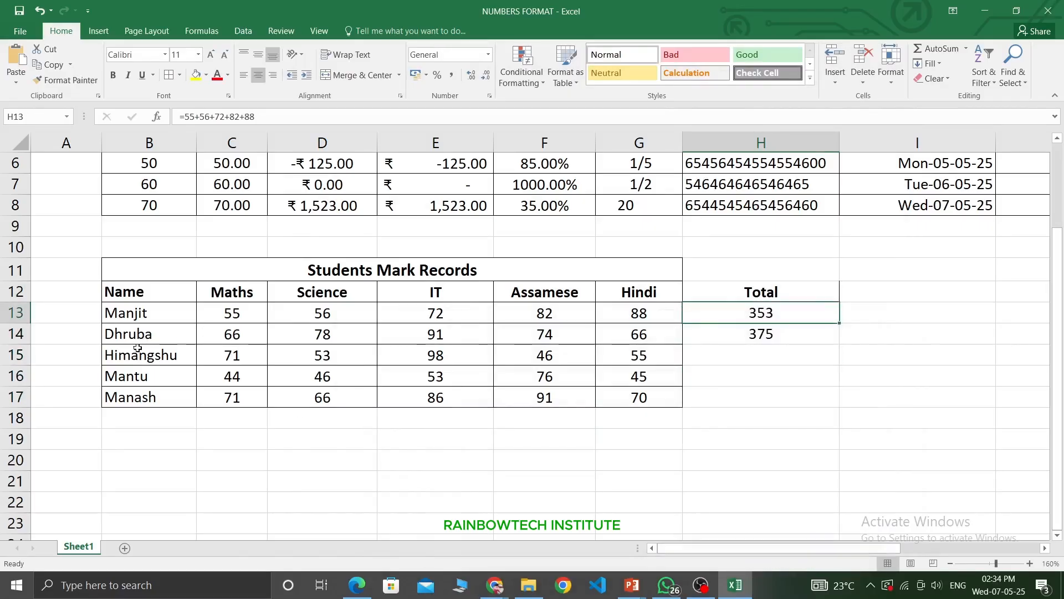
Review the marks of the remaining three students in C15:G17 and the Total cells beside them.
left_click_drag(136, 353, 138, 397)
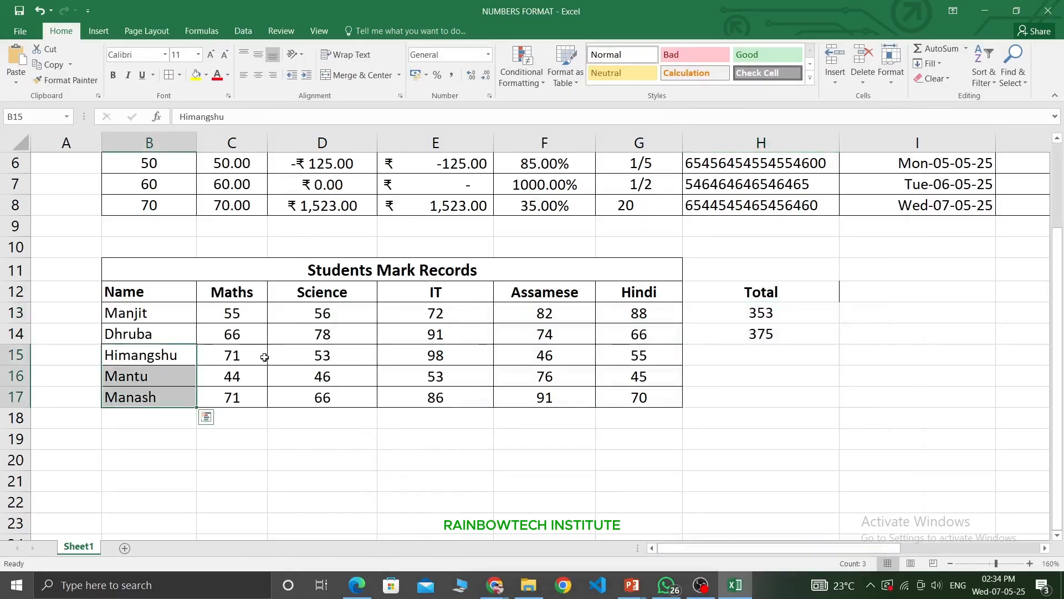
left_click_drag(211, 347, 642, 349)
left_click(783, 336)
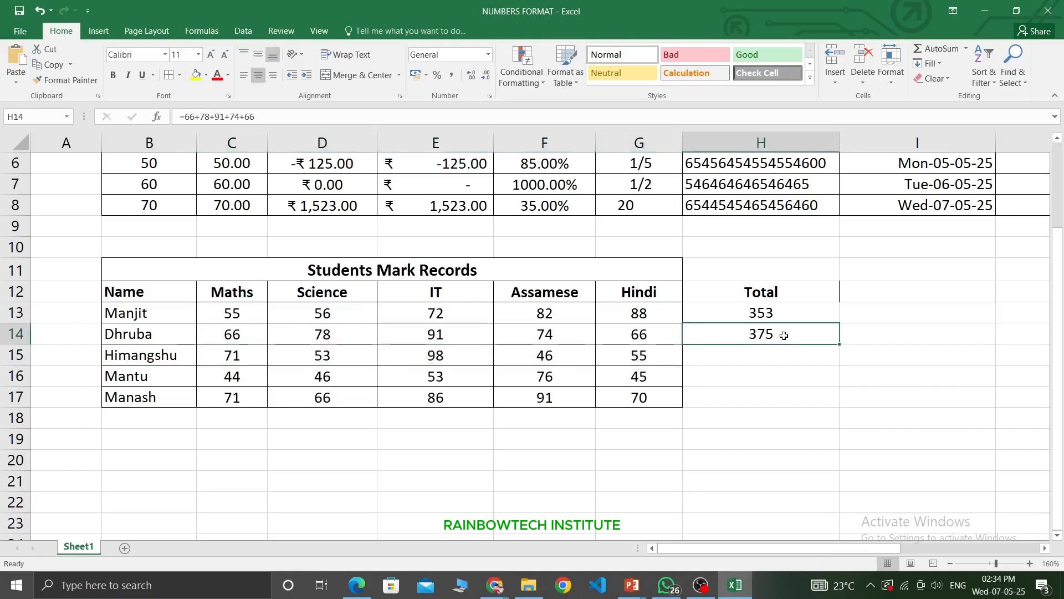
left_click(648, 360)
left_click(651, 380)
left_click(638, 397)
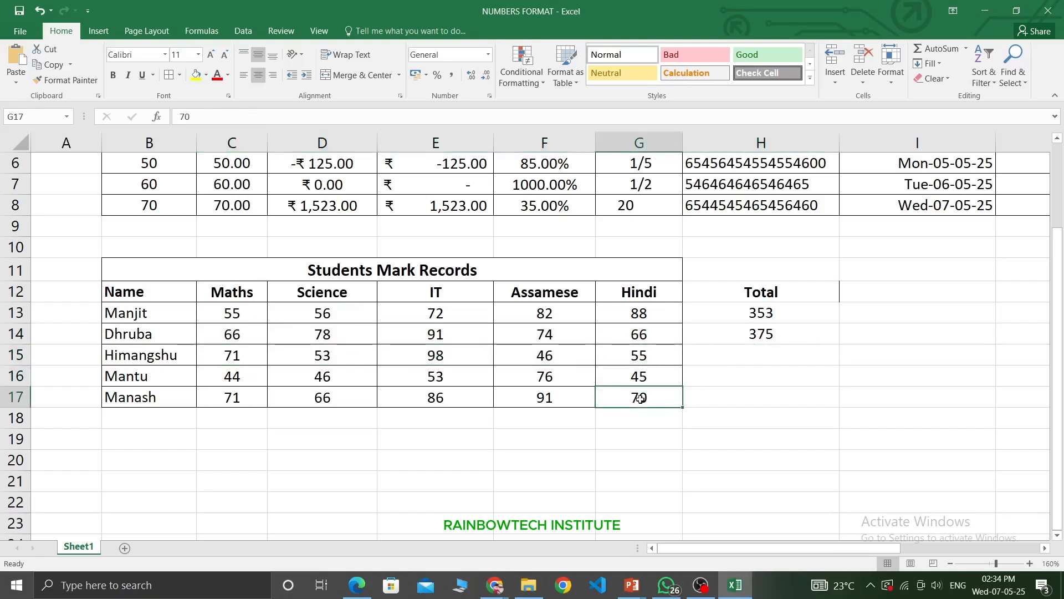
left_click(575, 378)
left_click(736, 348)
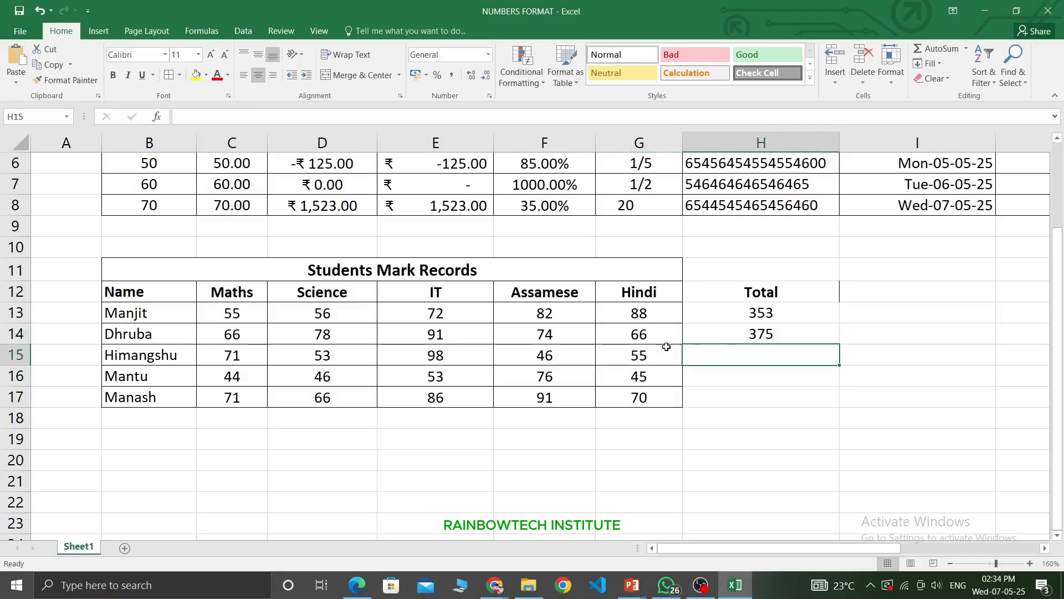
left_click_drag(232, 355, 696, 372)
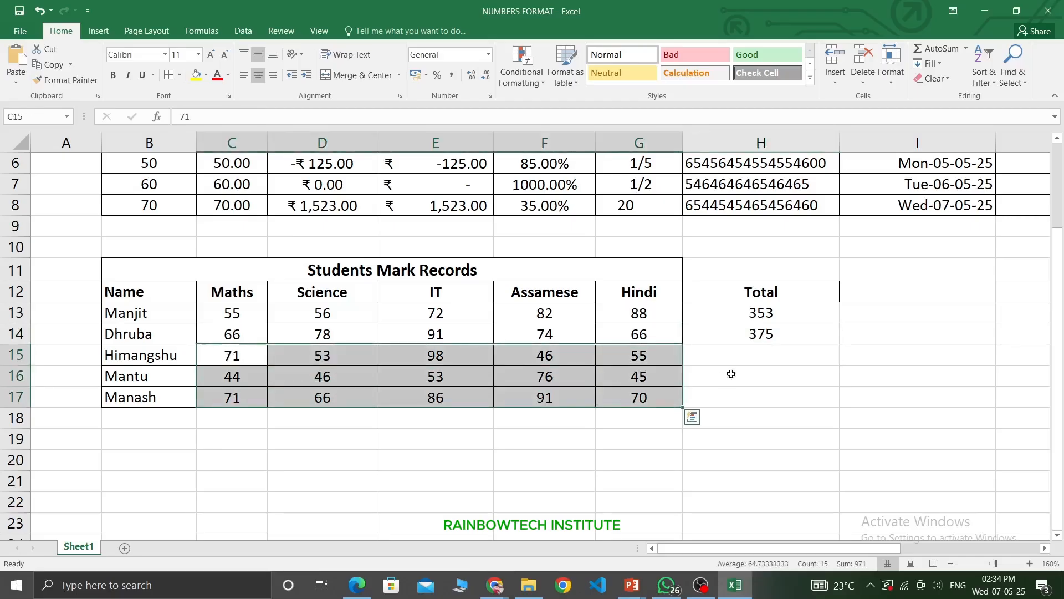
left_click(737, 357)
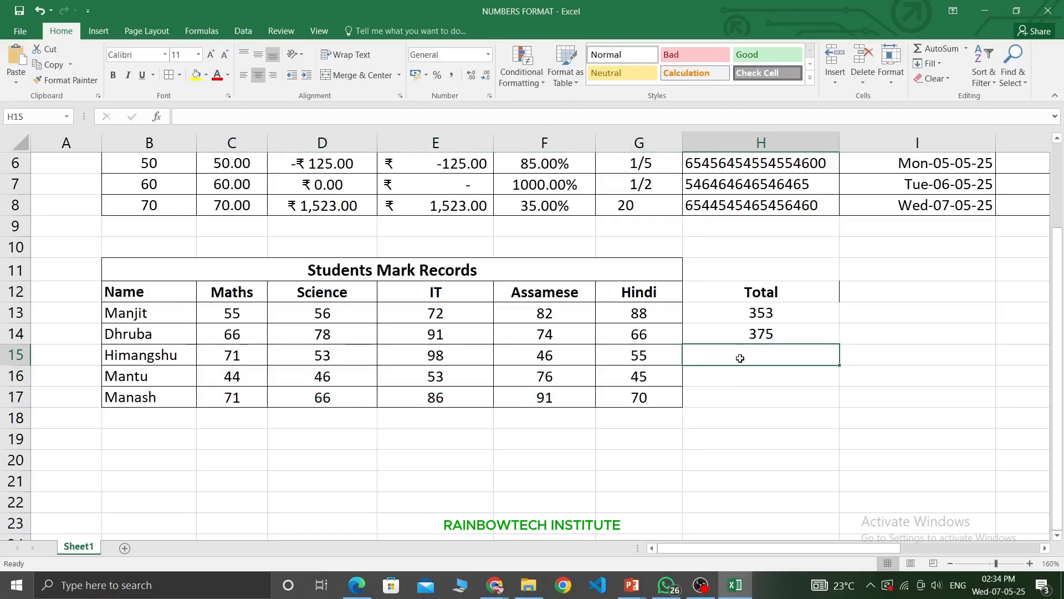
Clear the first two students' totals from H13 and H14.
left_click(760, 338)
left_click(767, 314)
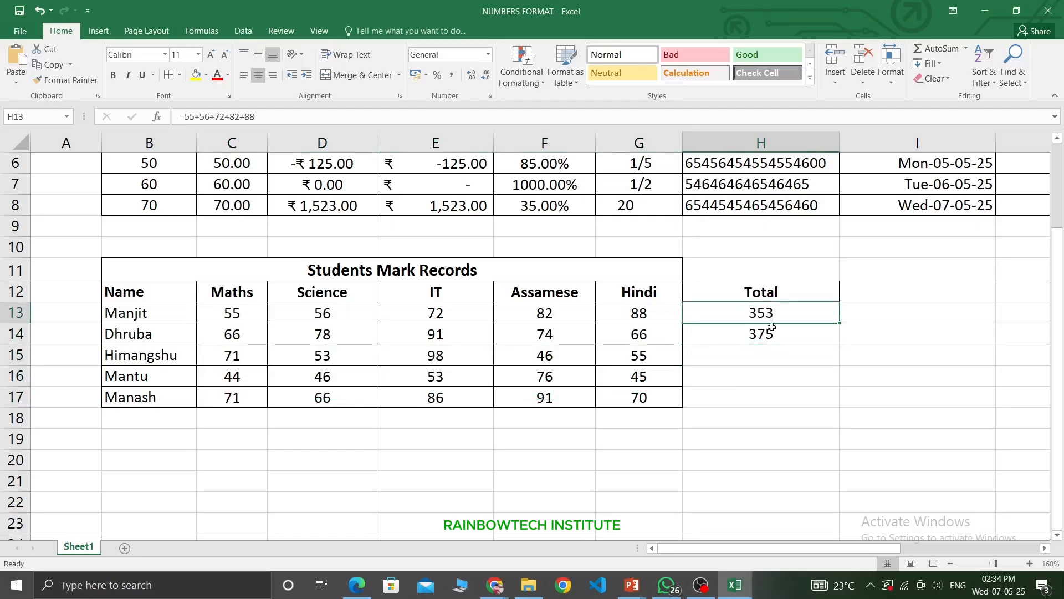
key("Delete")
left_click(770, 337)
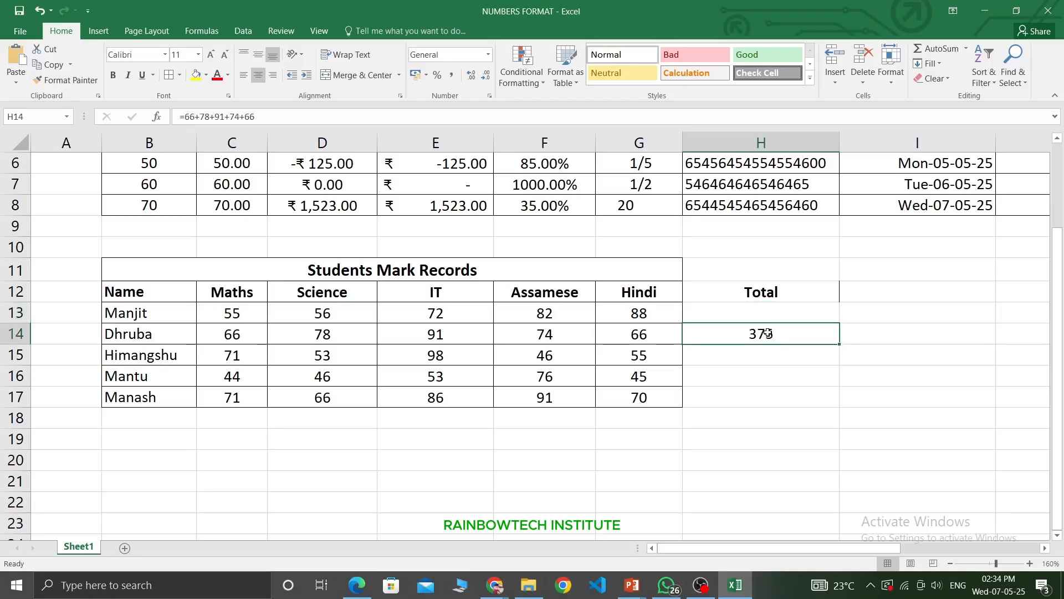
key("Delete")
Enter the first student's total in H13 again by adding the five subject marks with =55+56+72+82+88.
left_click(764, 316)
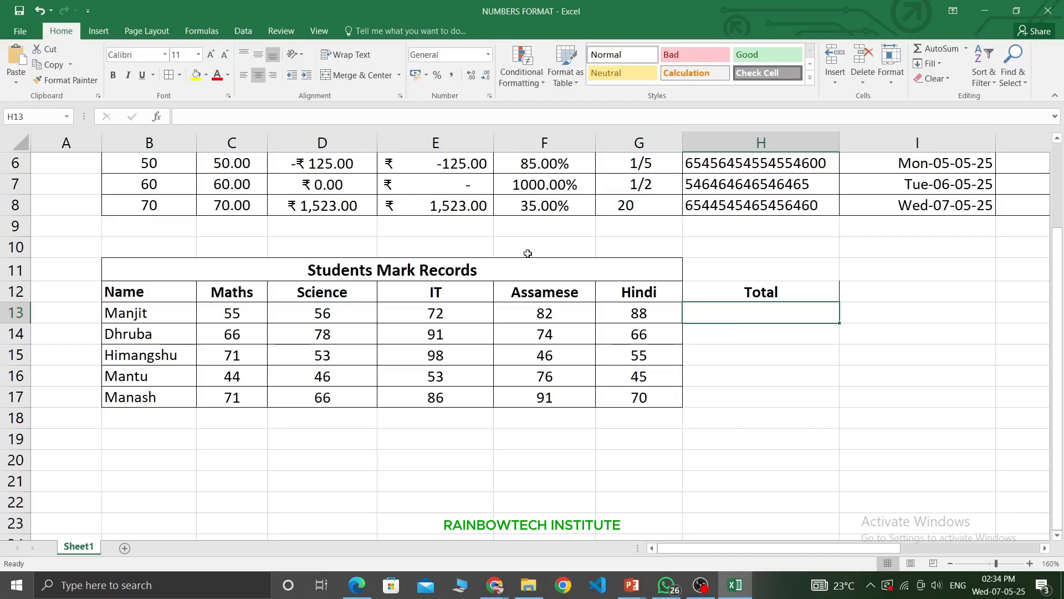
left_click(225, 314)
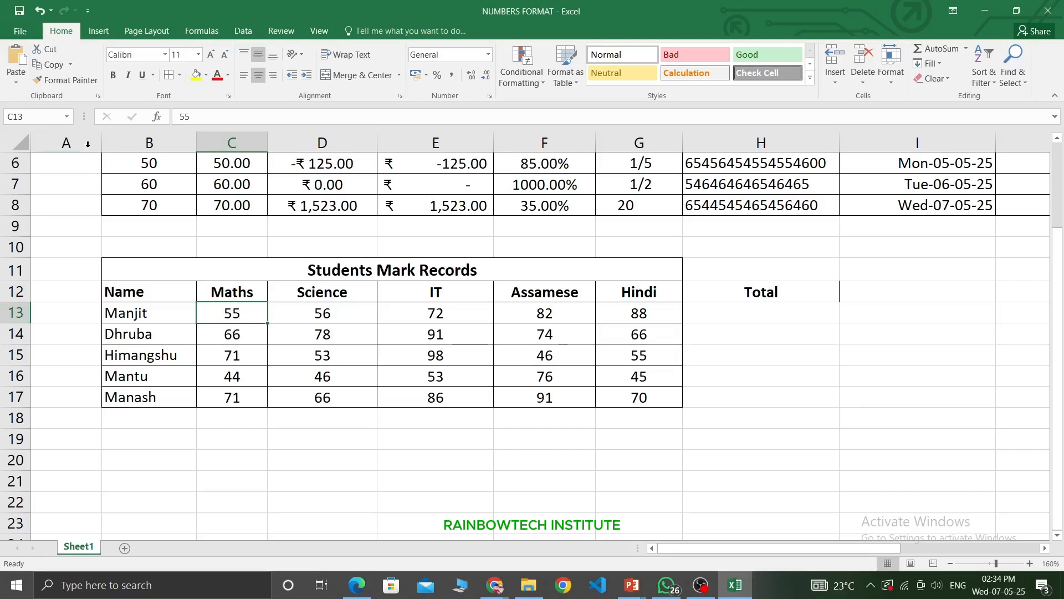
left_click(31, 116)
left_click(456, 316)
left_click(523, 315)
left_click(637, 315)
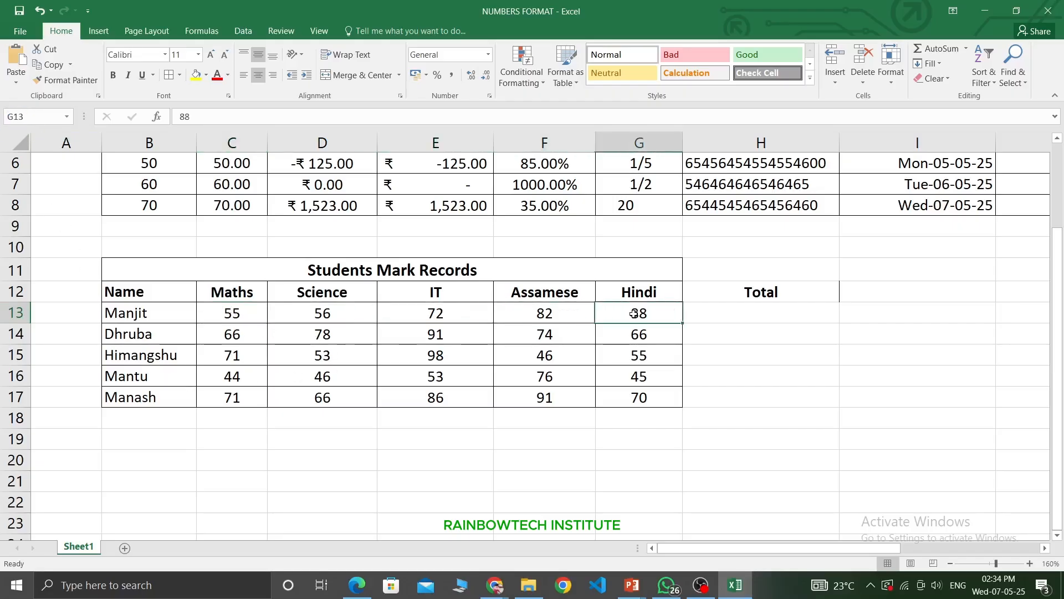
left_click(783, 320)
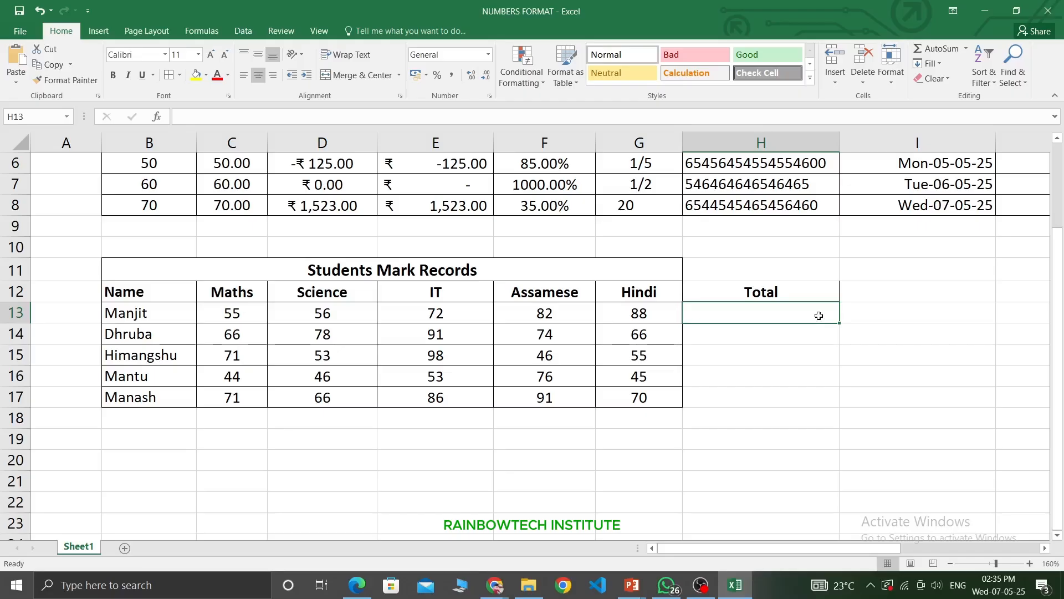
type("=55")
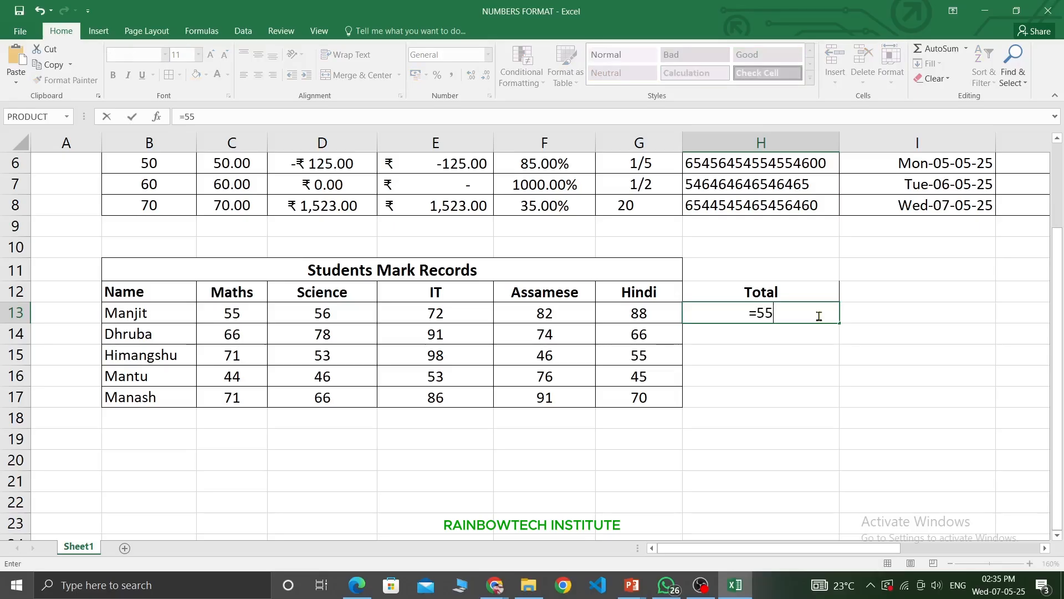
type("+56+7")
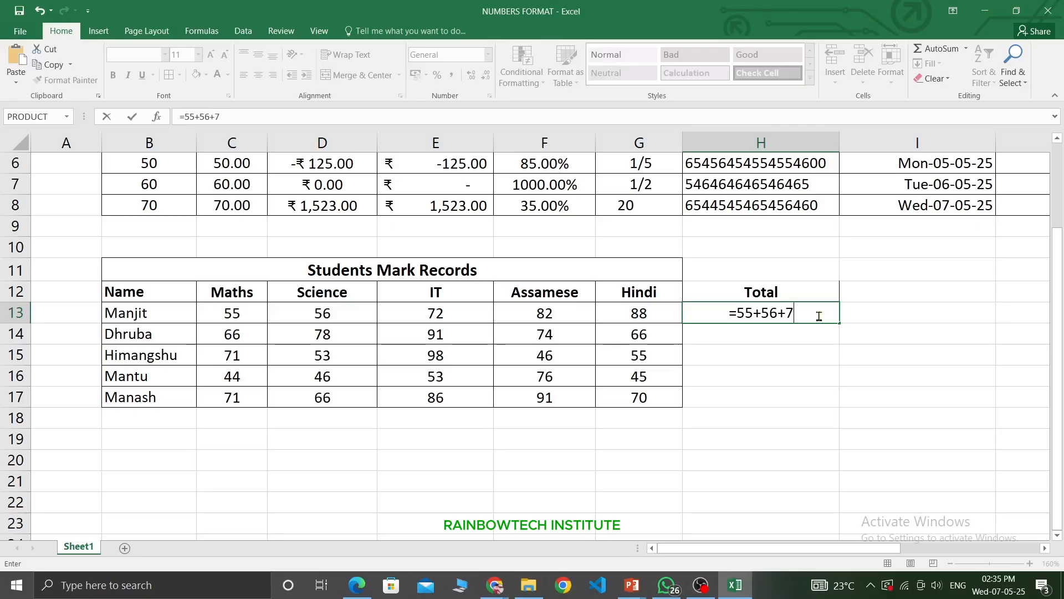
type("2+82+")
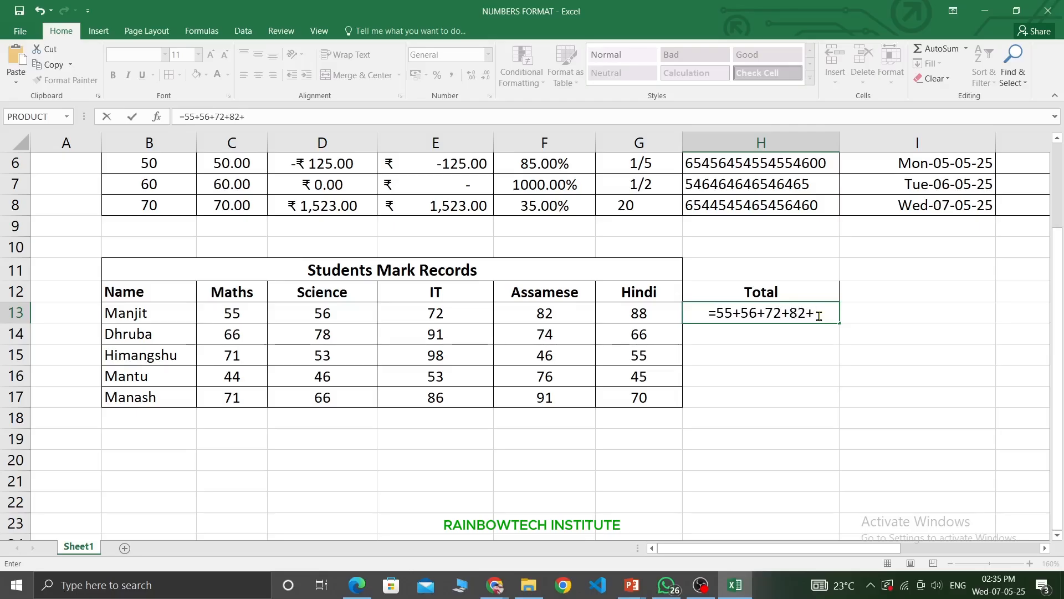
type("88")
key("Return")
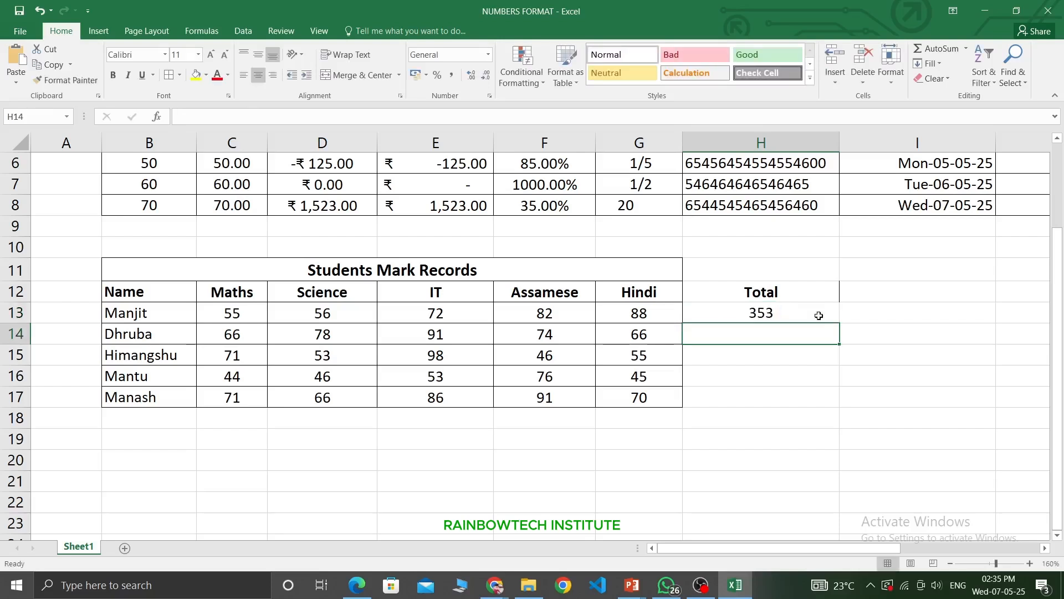
Compare the typed numbers in H13's formula with the first student's subject marks in C13:G13.
left_click(818, 315)
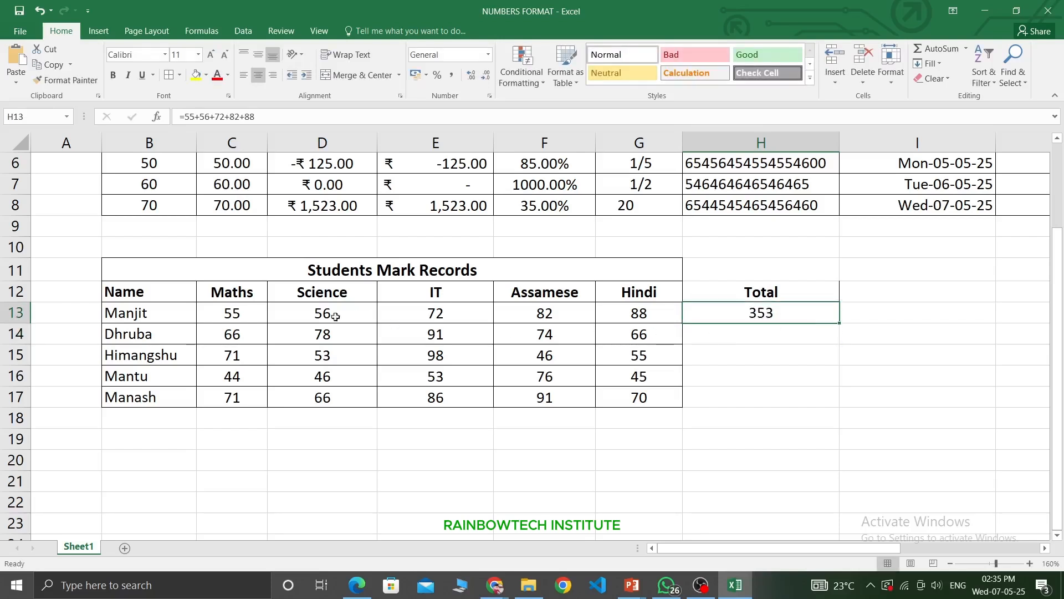
left_click(237, 313)
left_click(333, 312)
left_click(422, 309)
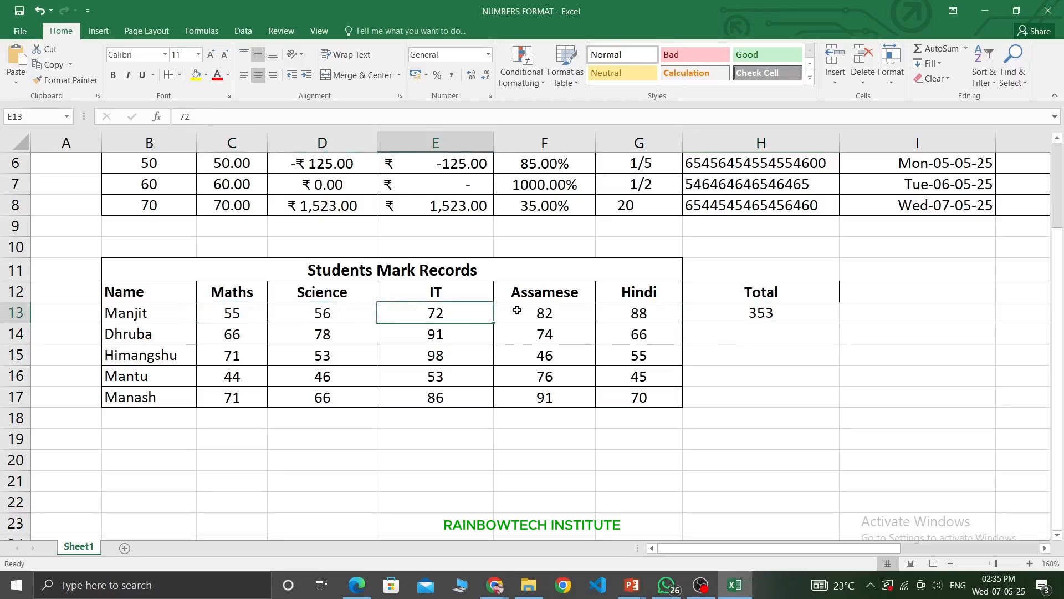
left_click(518, 309)
left_click(657, 312)
left_click(577, 319)
left_click(468, 309)
left_click(360, 311)
left_click(228, 314)
Examine the other students' marks in C14:G17 and the empty Total cells H14:H17 against the formula in H13.
left_click_drag(232, 332, 655, 393)
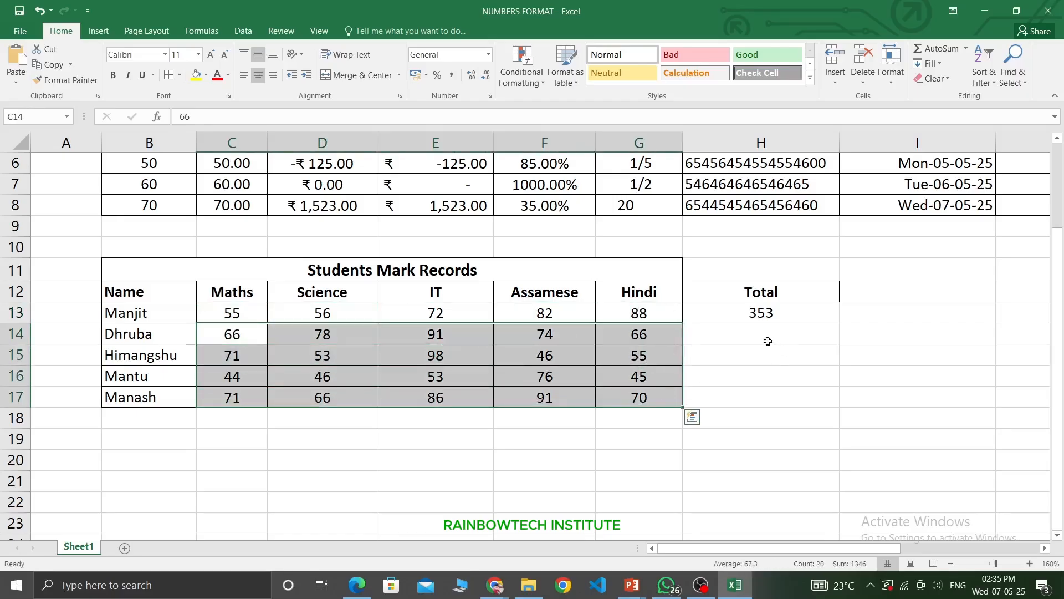
left_click_drag(761, 336, 760, 402)
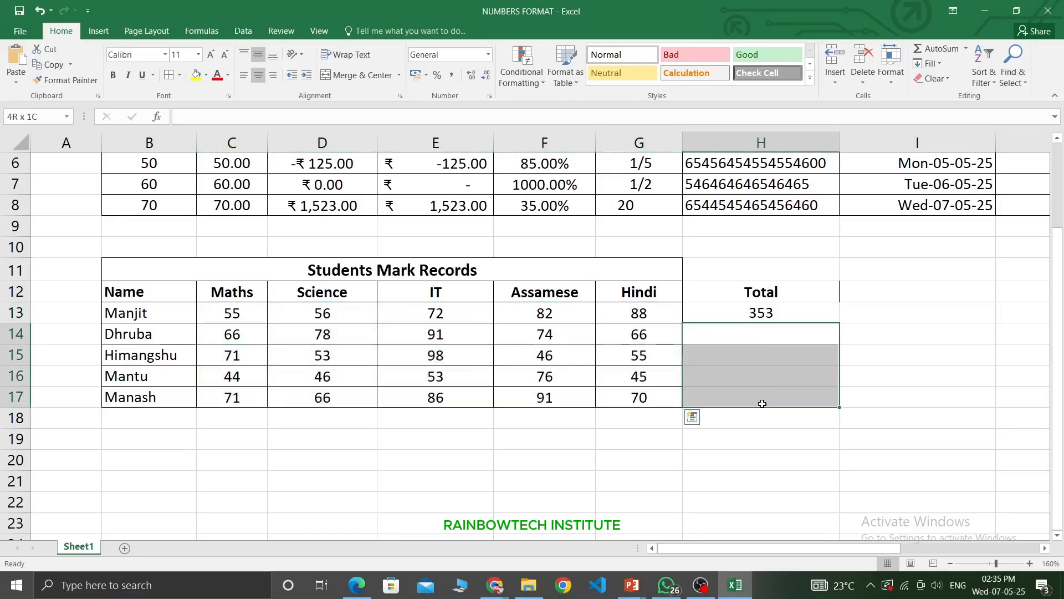
left_click(244, 334)
left_click(339, 335)
left_click(460, 337)
left_click(723, 338)
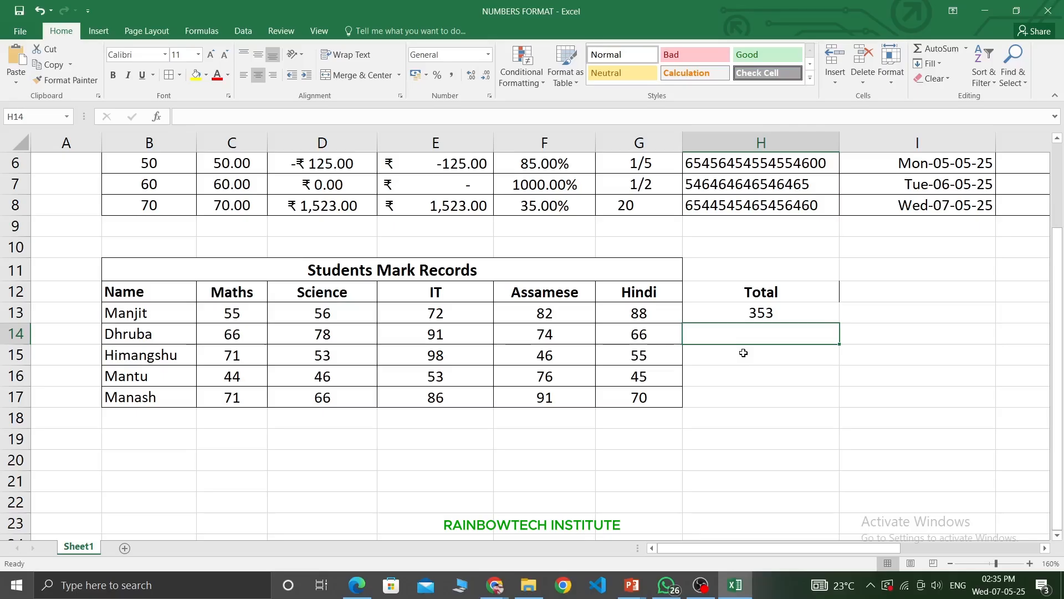
left_click(768, 313)
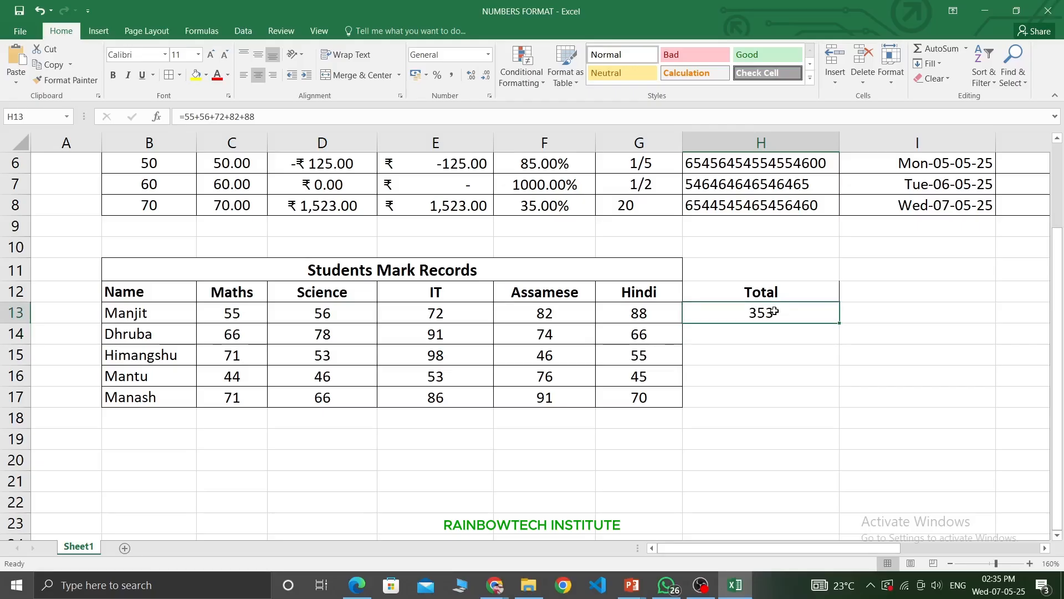
mouse_move(839, 323)
left_mouse_down()
mouse_move(839, 404)
mouse_move(833, 325)
left_mouse_up()
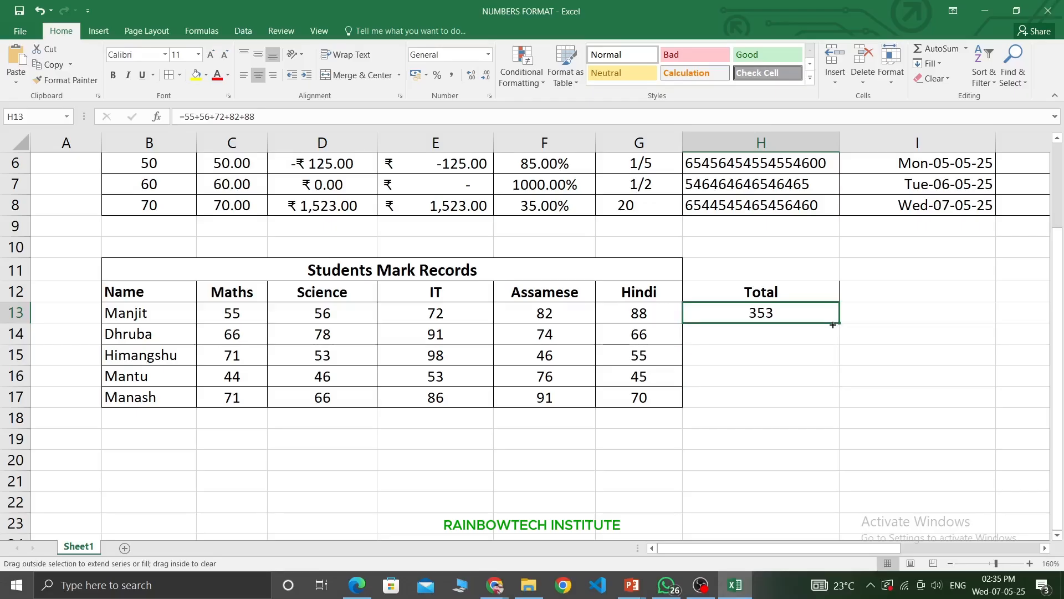
left_click_drag(833, 326, 833, 326)
left_click(231, 336)
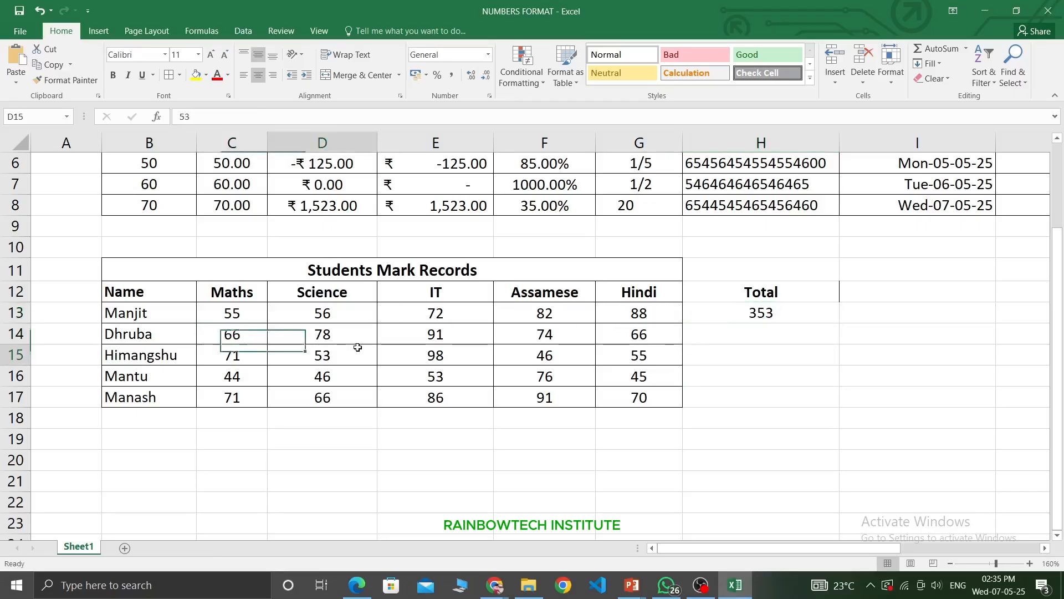
left_click(569, 348)
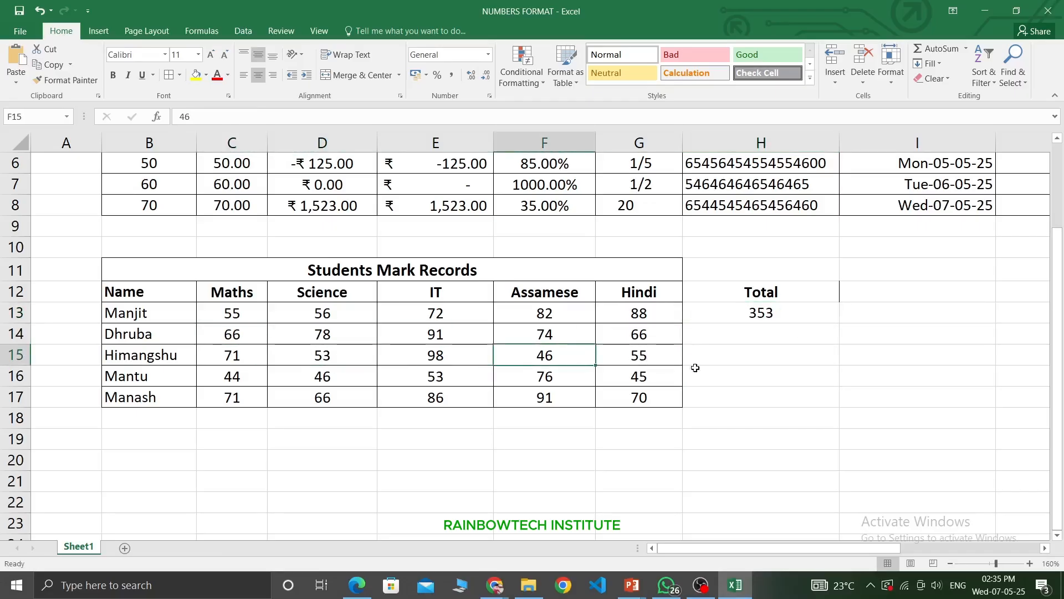
left_click(800, 315)
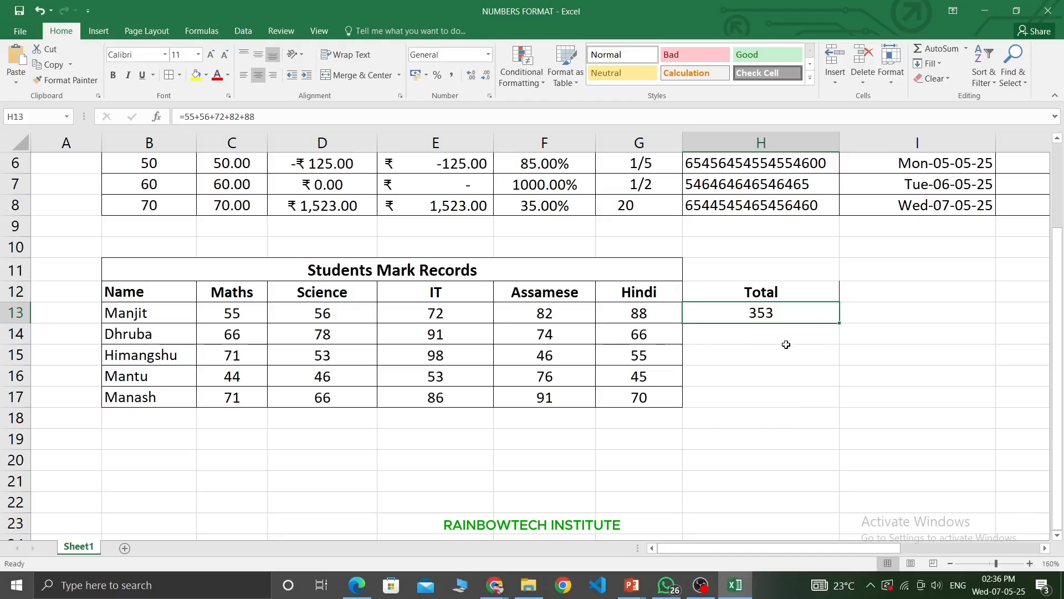
left_click(649, 312)
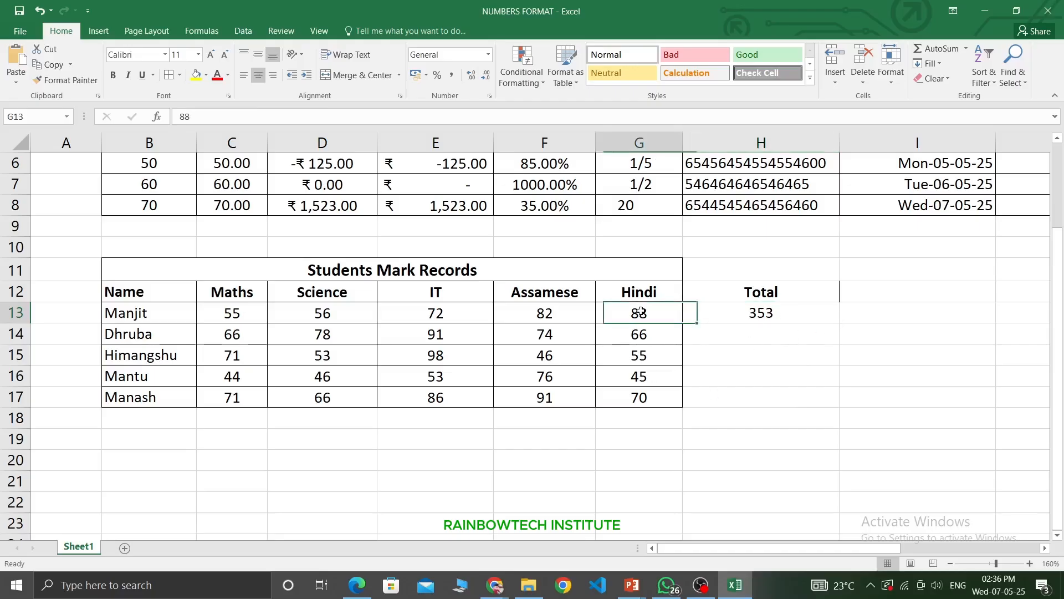
left_click(771, 314)
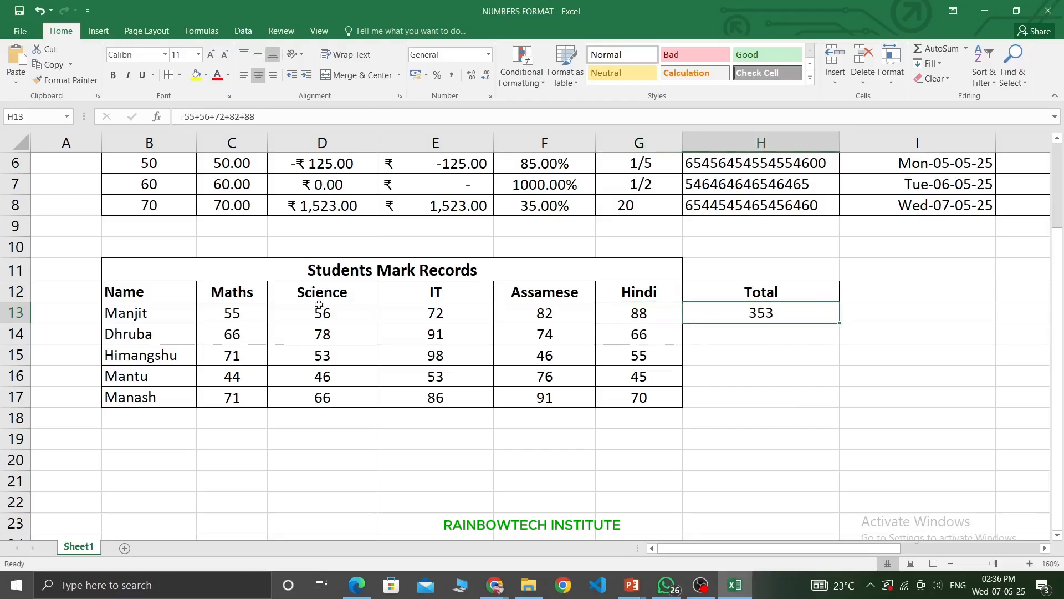
Fill the typed-number formula from H13 down to H17.
left_click(319, 312)
left_click(394, 313)
left_click(511, 314)
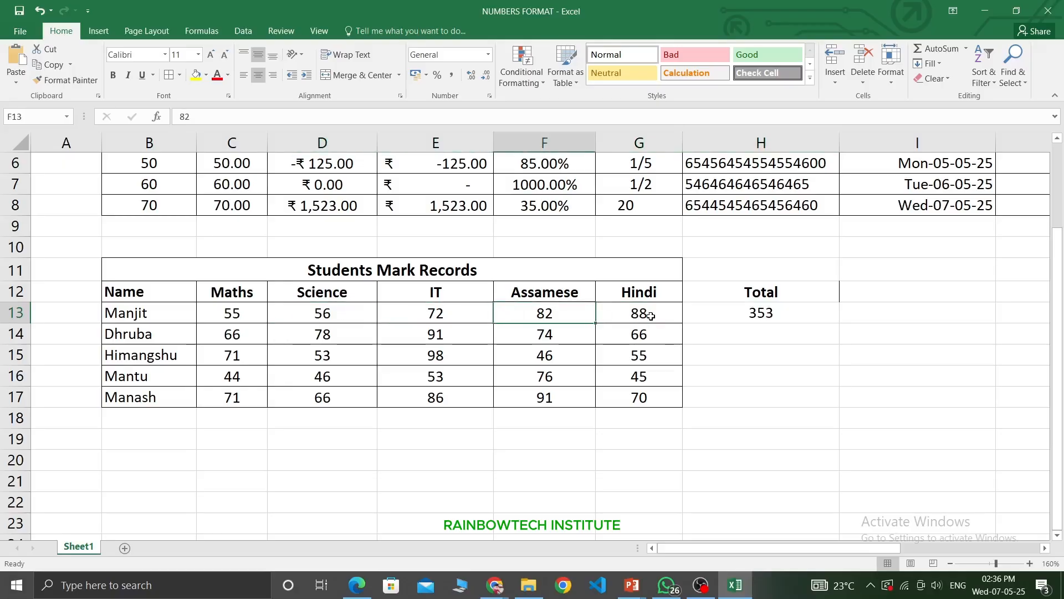
left_click(660, 315)
left_click(809, 315)
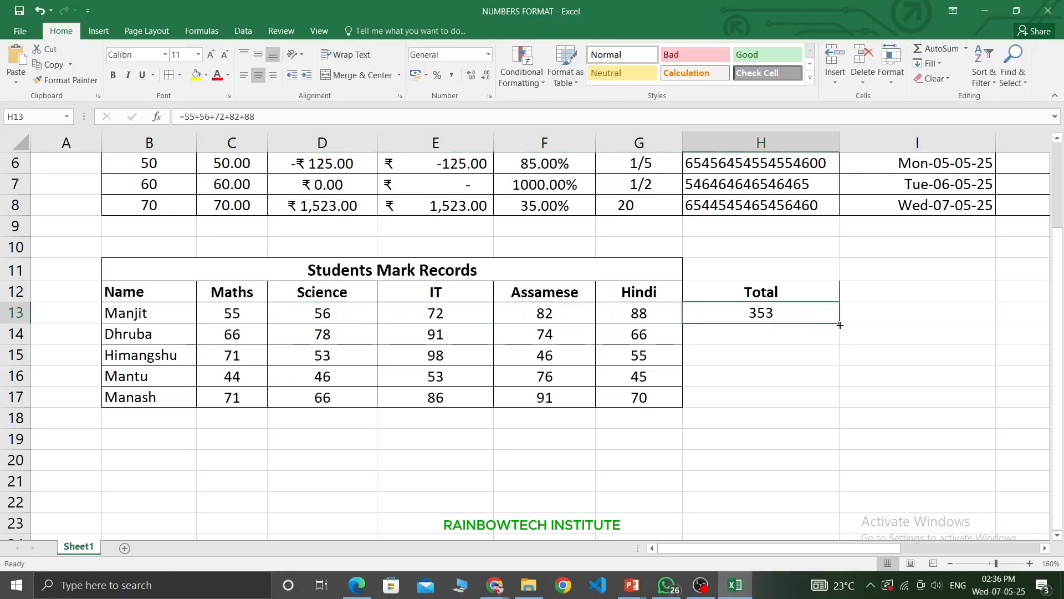
left_click_drag(839, 325, 837, 413)
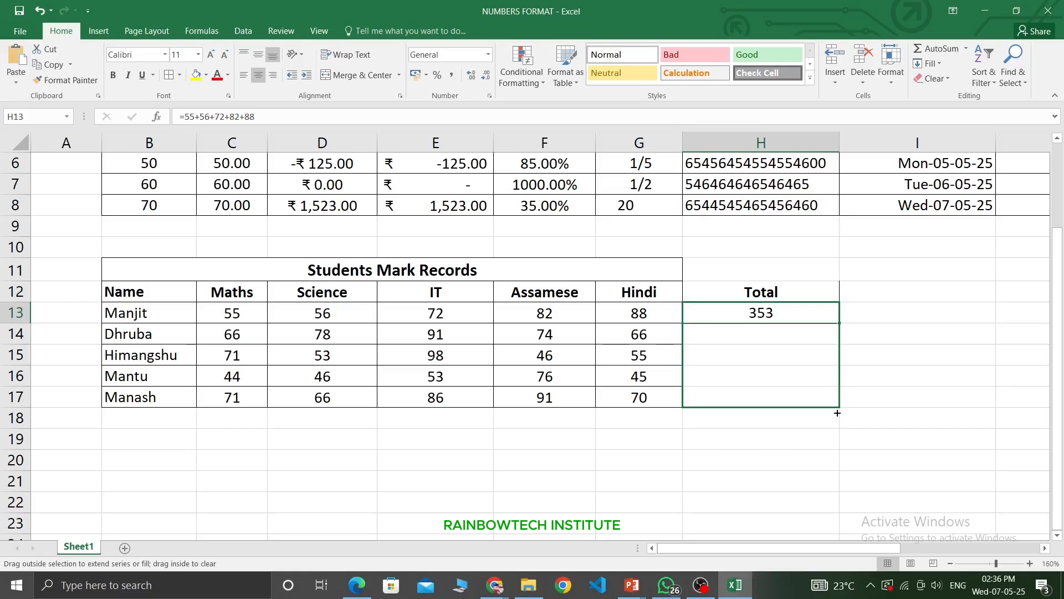
left_click_drag(837, 413, 838, 411)
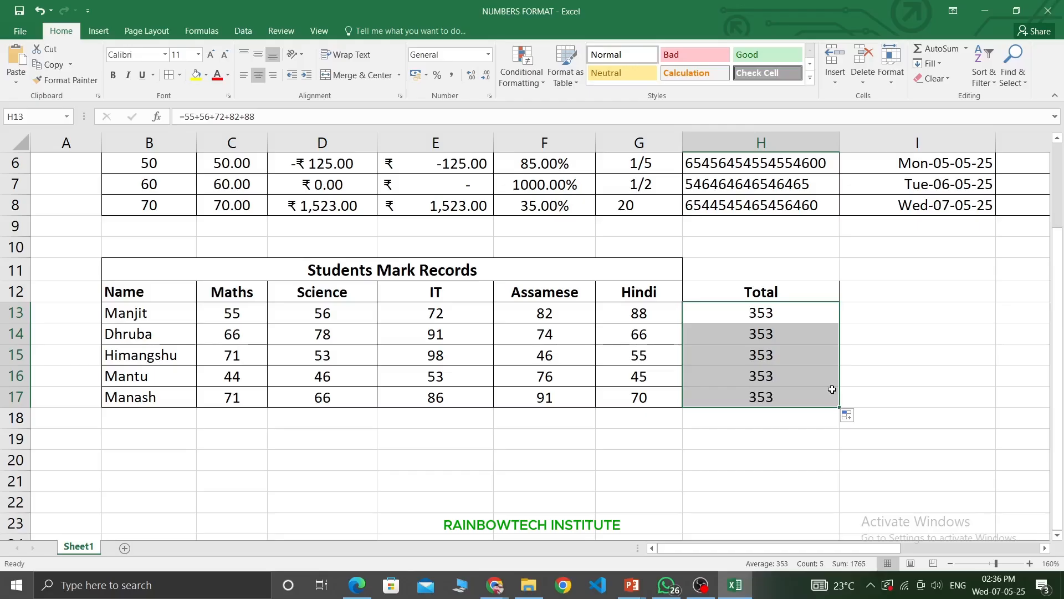
Compare the filled totals with the marks in C14:G17, and clear all totals from H13:H17.
left_click_drag(244, 336, 634, 398)
left_click_drag(743, 336, 747, 397)
left_click_drag(740, 308, 750, 394)
key("Delete")
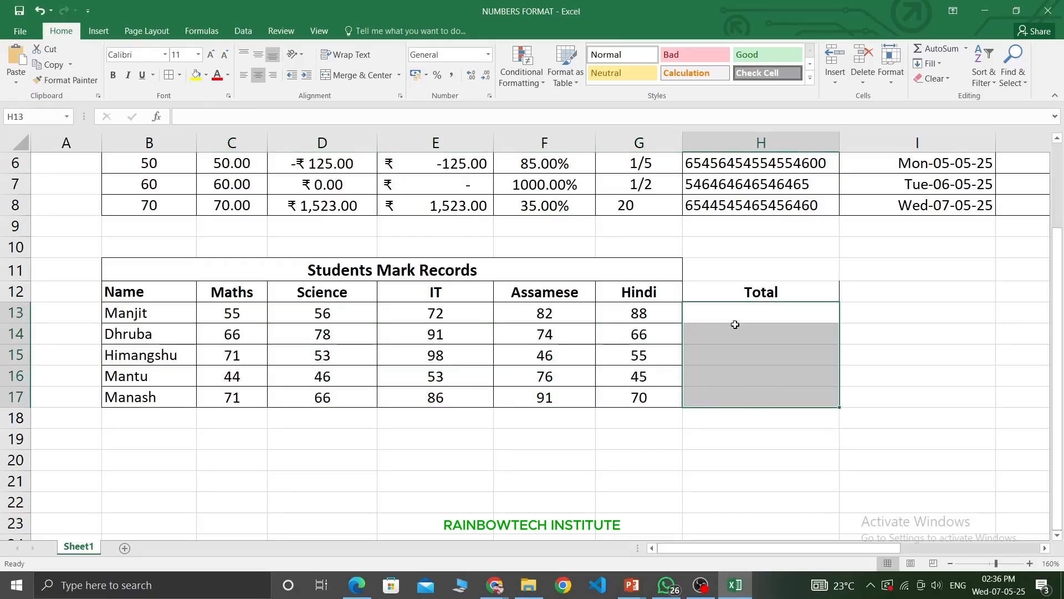
Start a new formula in H13 for the first student's total.
left_click(735, 315)
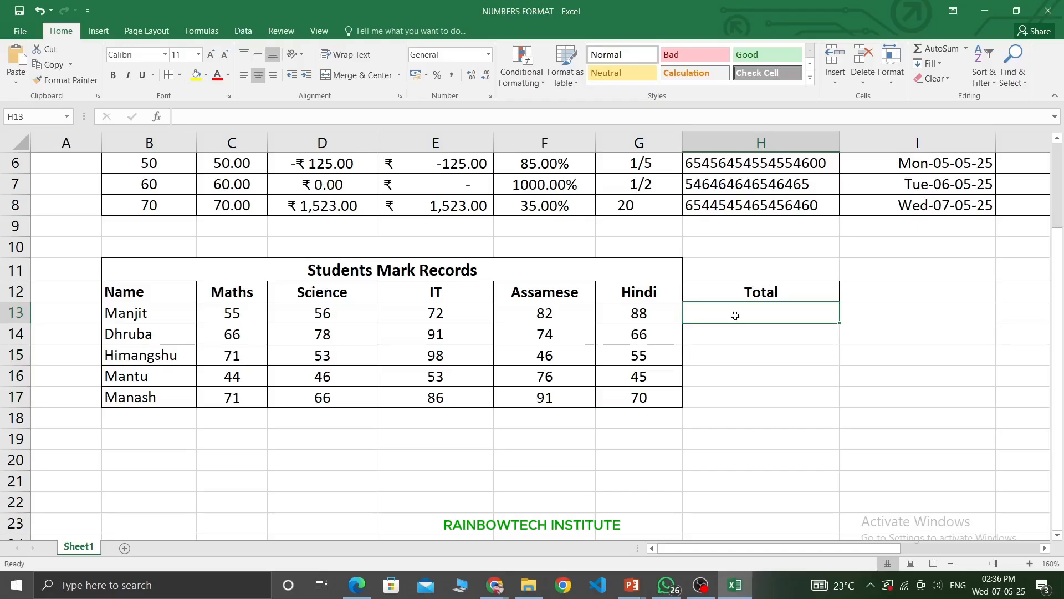
type("=")
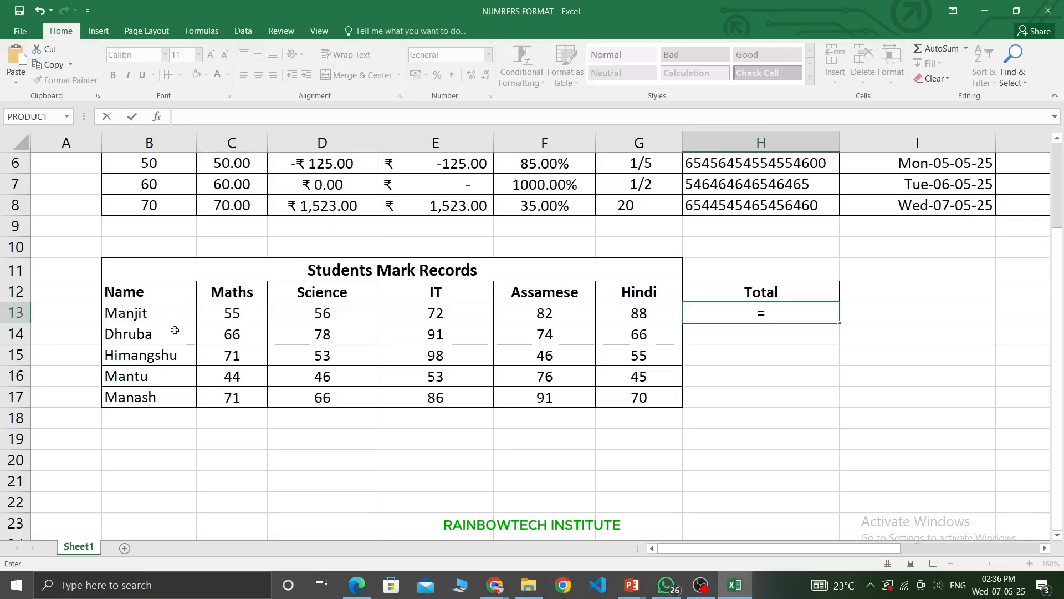
left_click(802, 314)
type("c13")
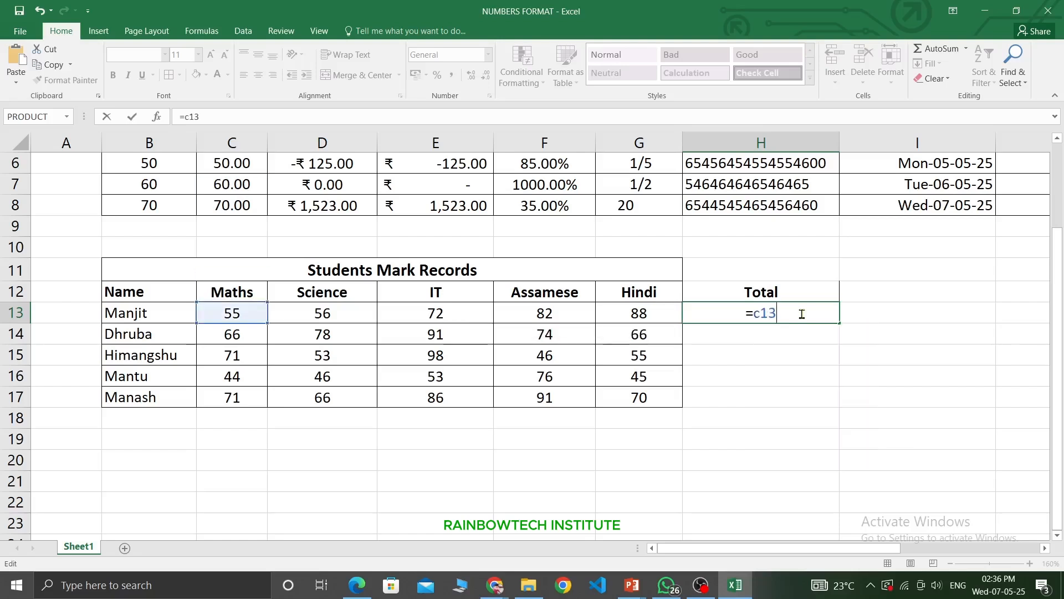
key("BackSpace")
key("BackSpace")
key("BackSpace")
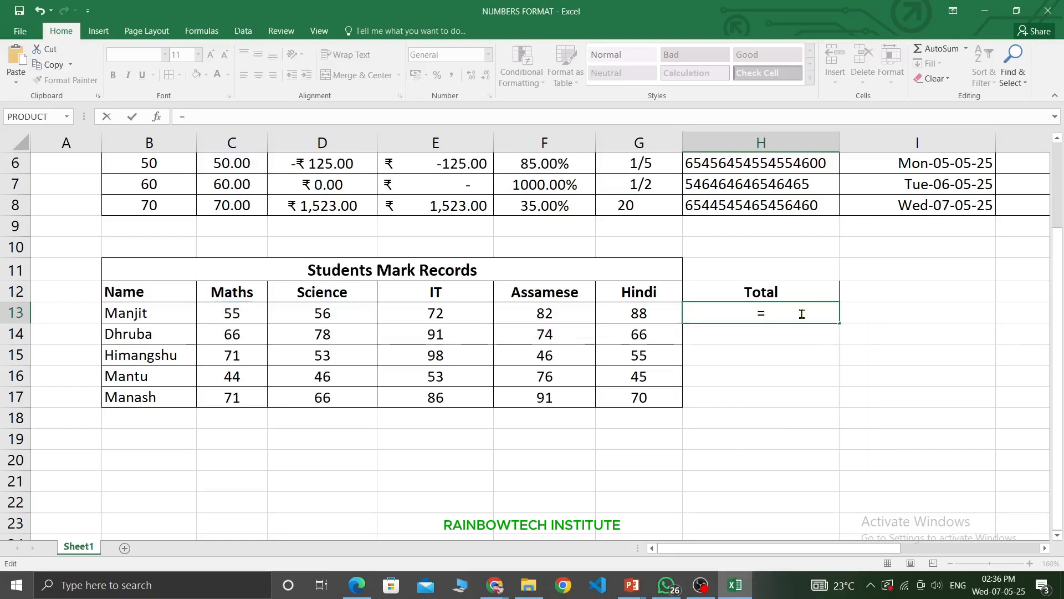
Complete the formula in H13 with cell references to the first student's five marks, as =C13+D13+E13+F13+G13.
left_click(225, 314)
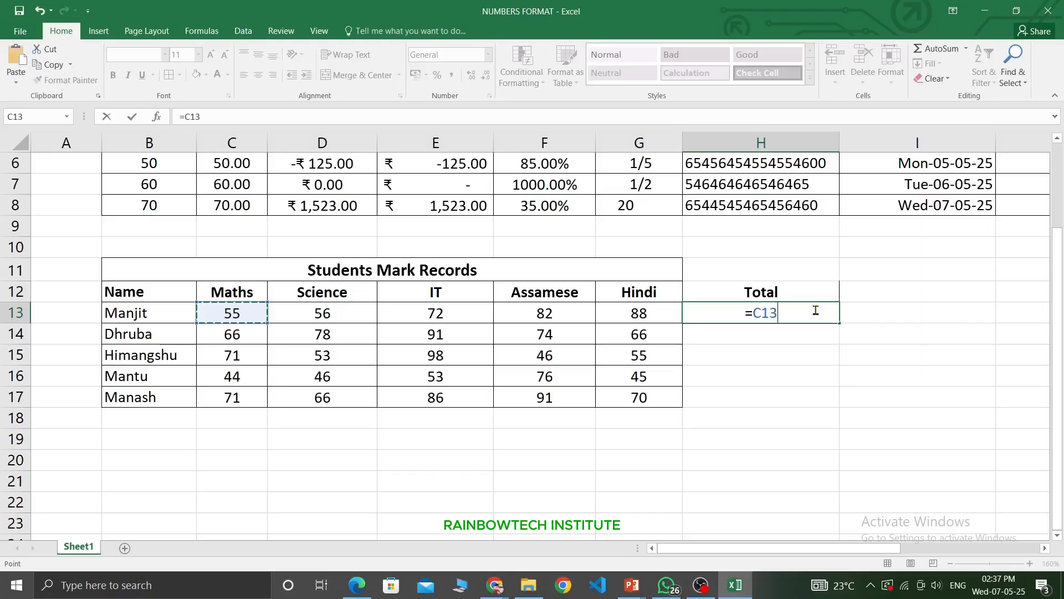
type("+")
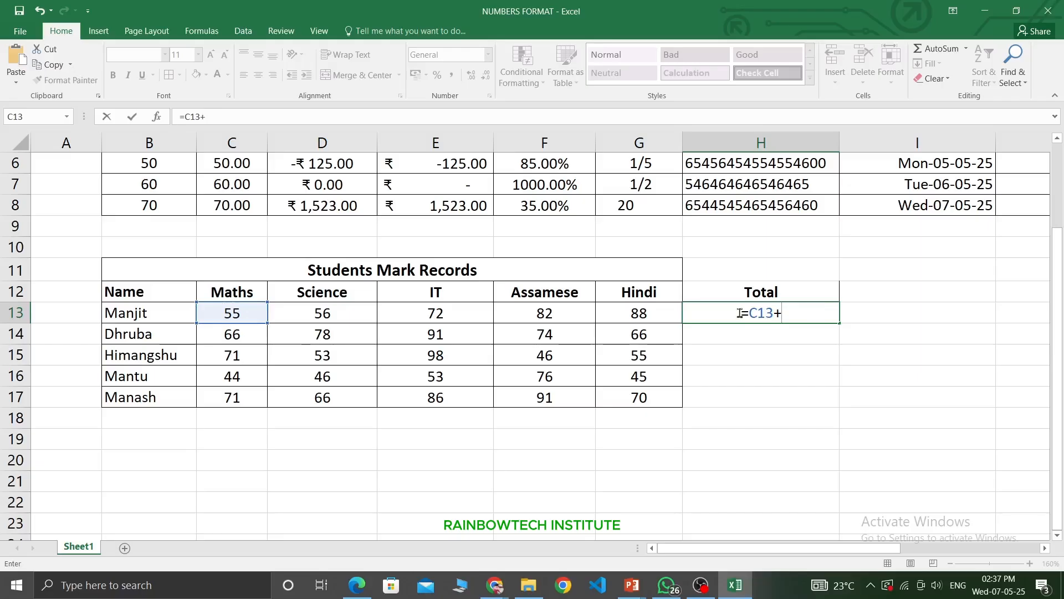
left_click(322, 308)
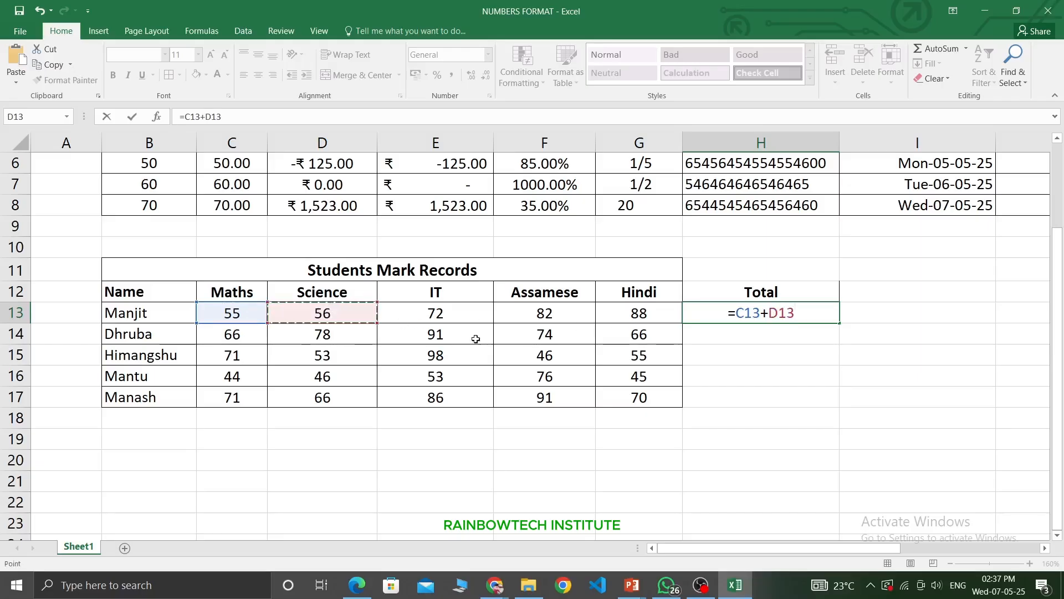
type("+")
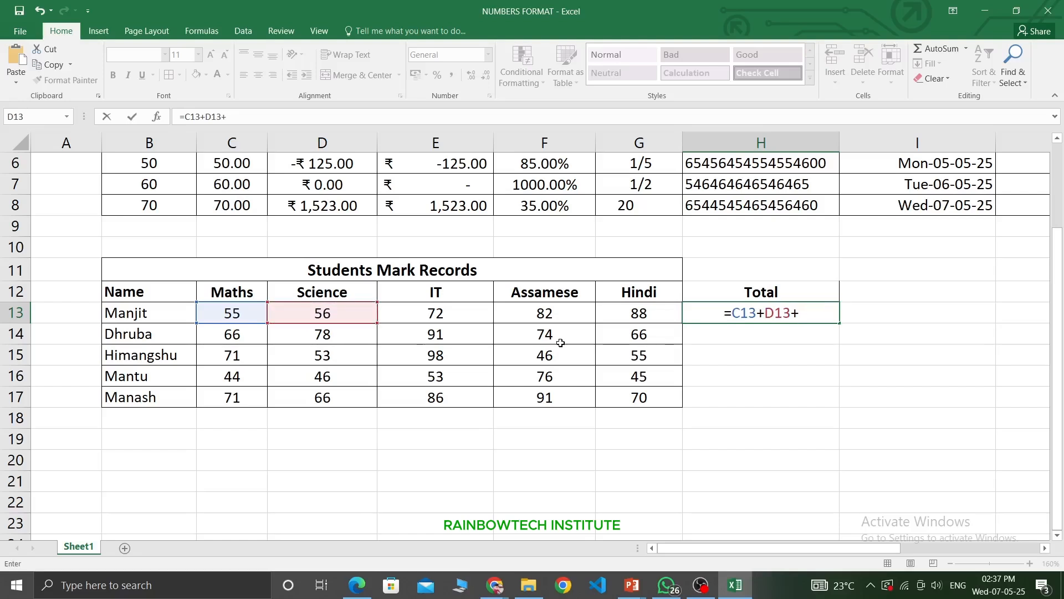
type("e")
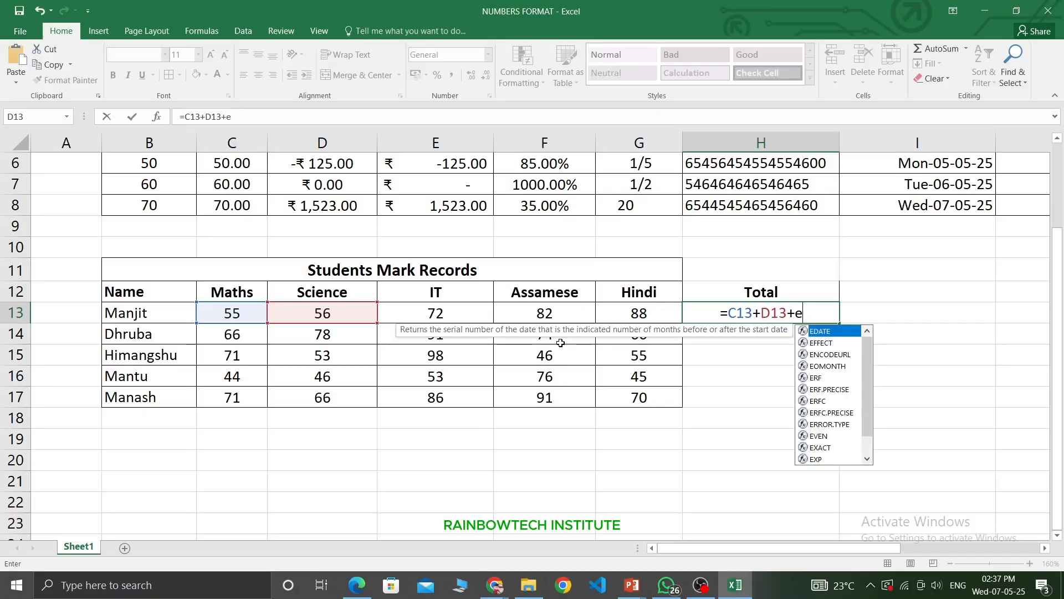
type("13")
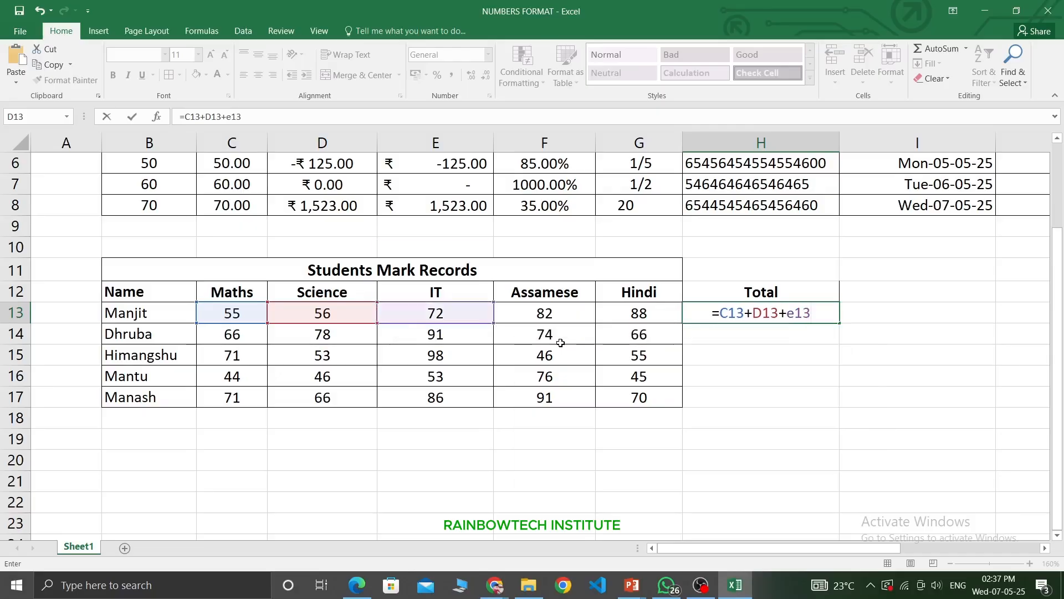
type("+")
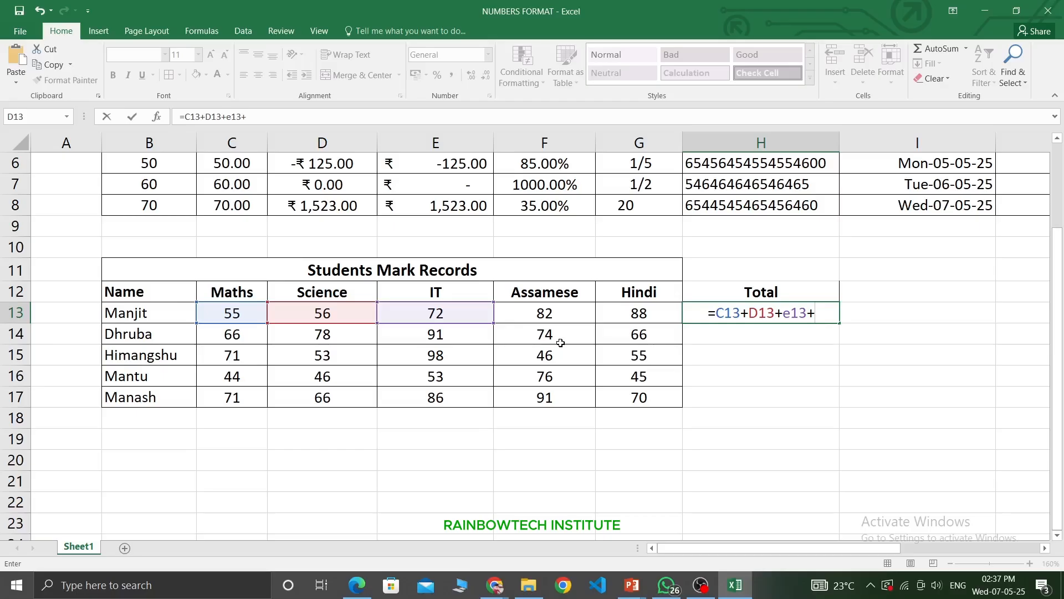
type("f13")
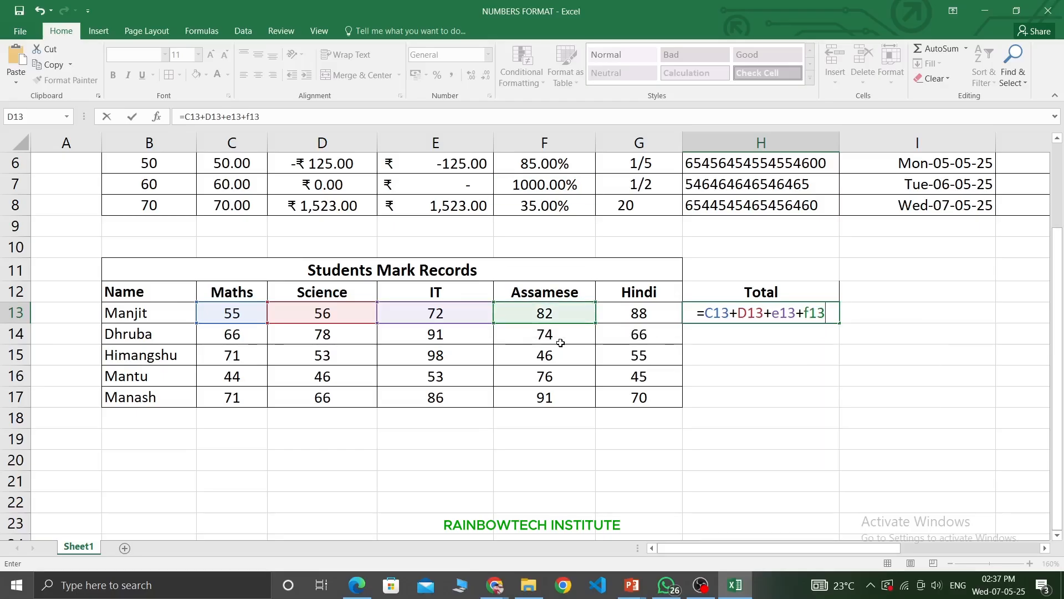
type("+")
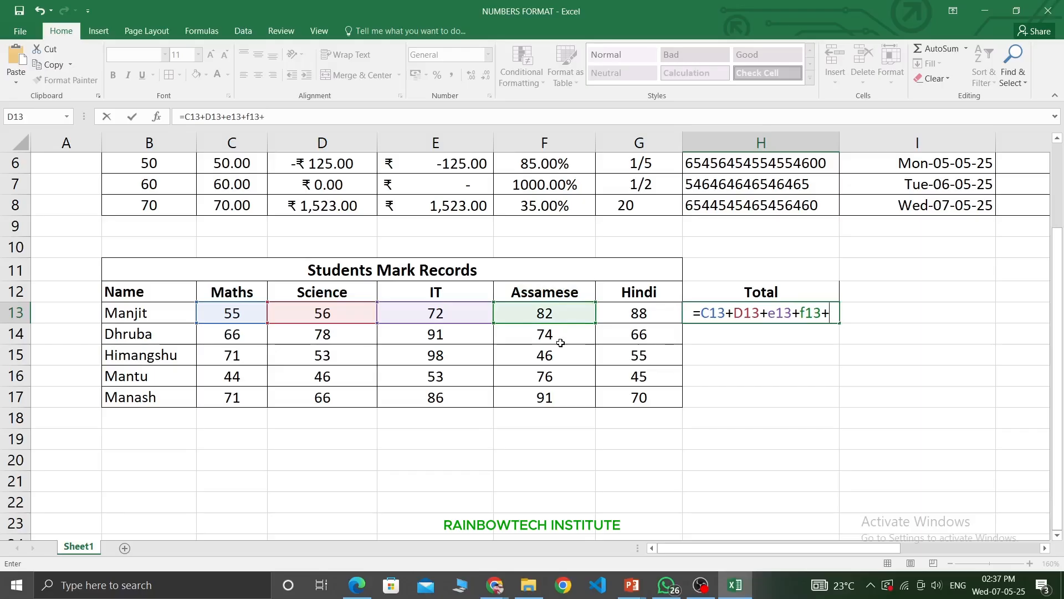
type("g1")
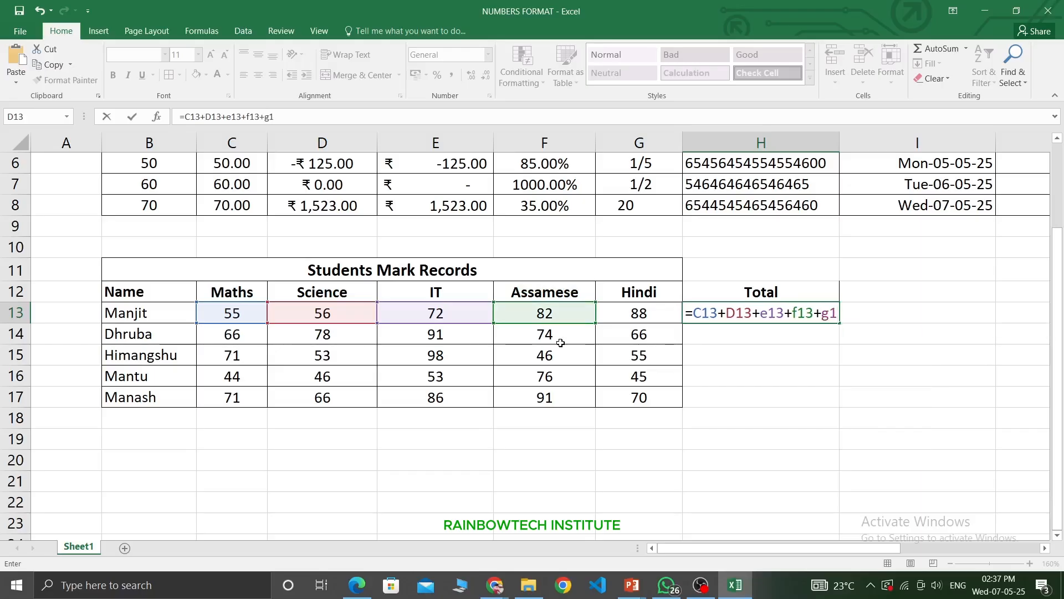
type("3")
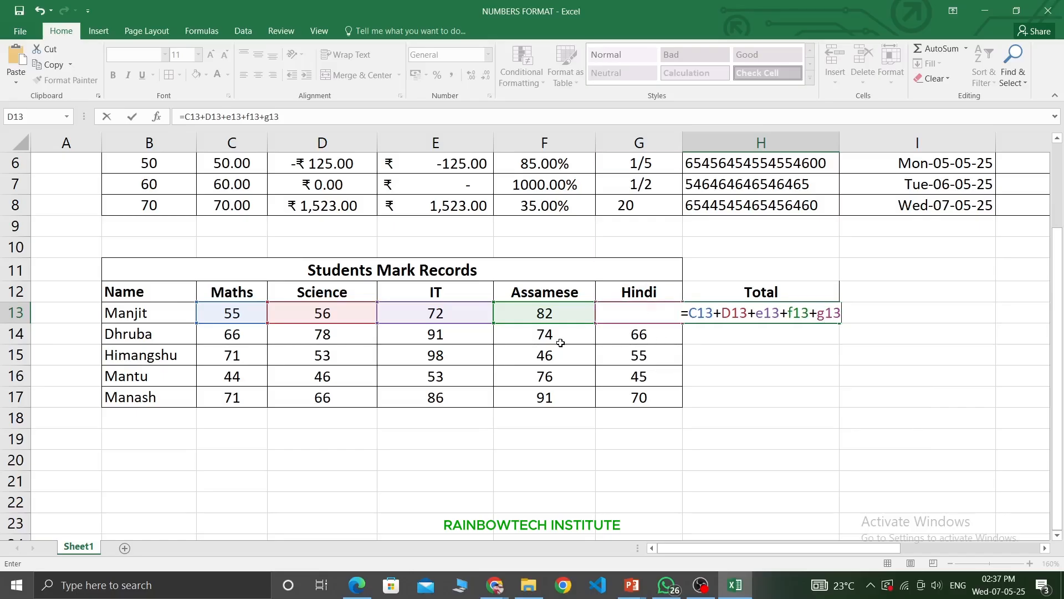
key("Return")
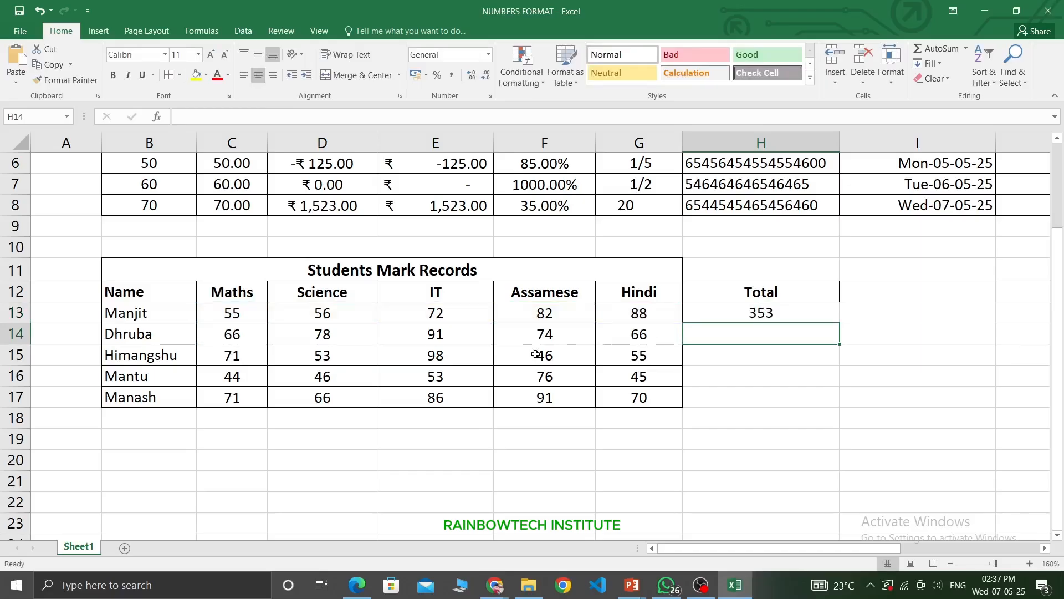
Fill the cell-reference formula from H13 down to H17 to calculate every student's total.
left_click(765, 312)
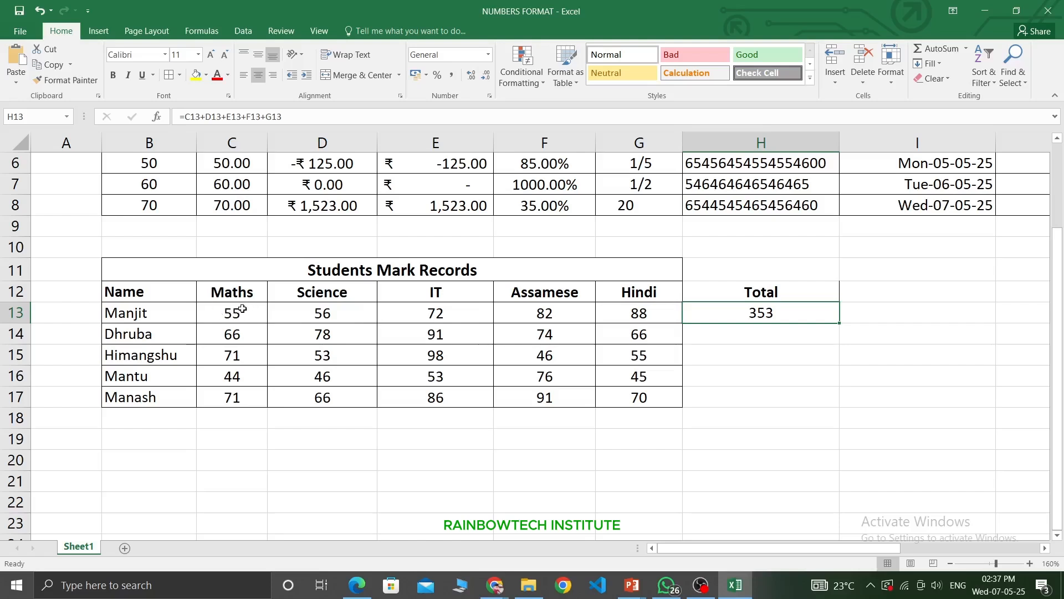
left_click(217, 319)
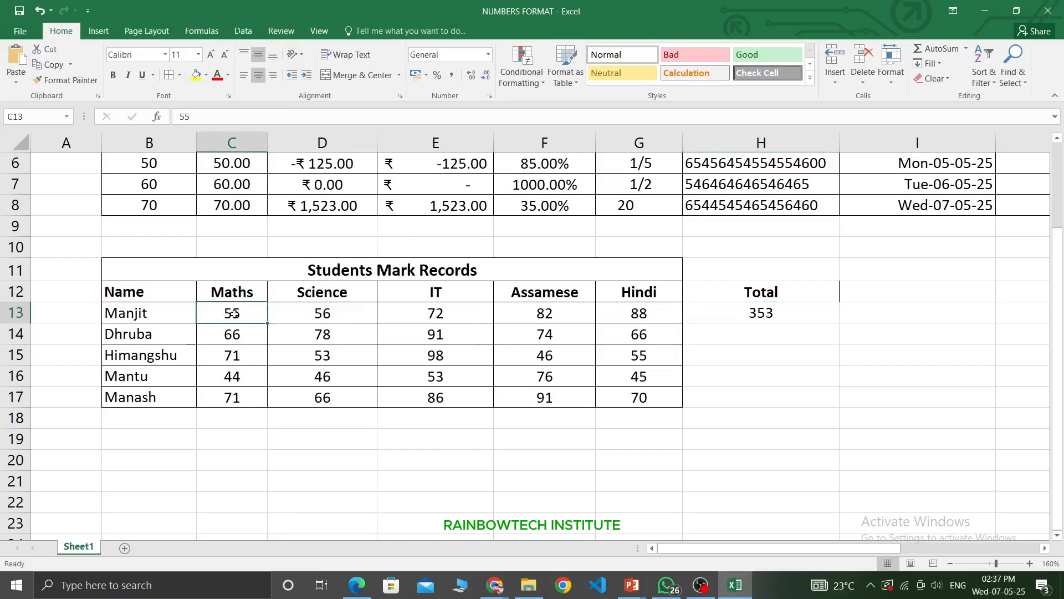
left_click(772, 309)
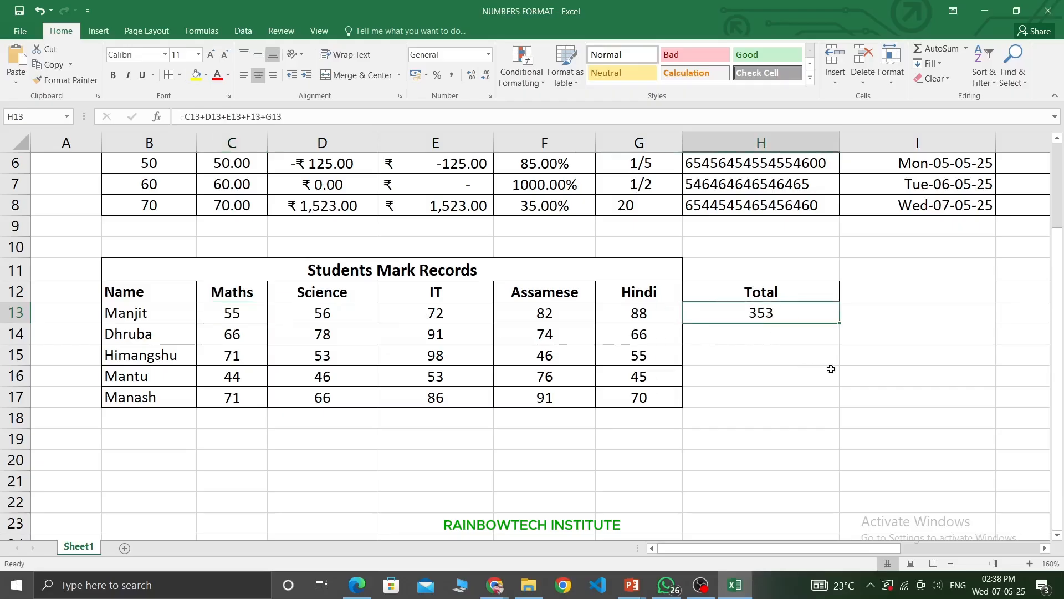
left_click_drag(840, 323, 835, 404)
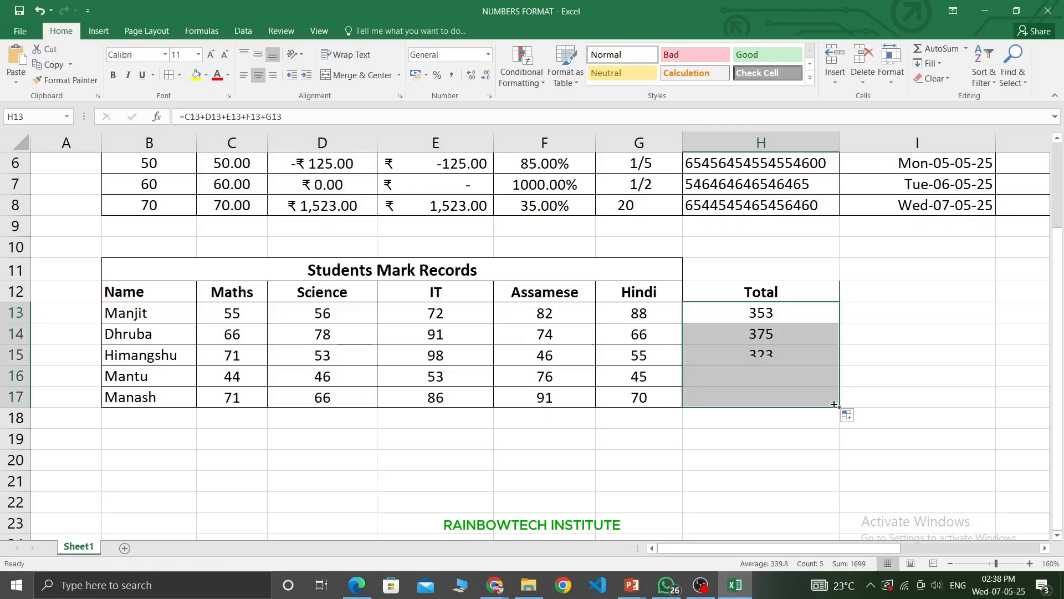
Compare the marks in C14:G17 with the filled formulas in H14 and H15.
left_click_drag(227, 331, 697, 397)
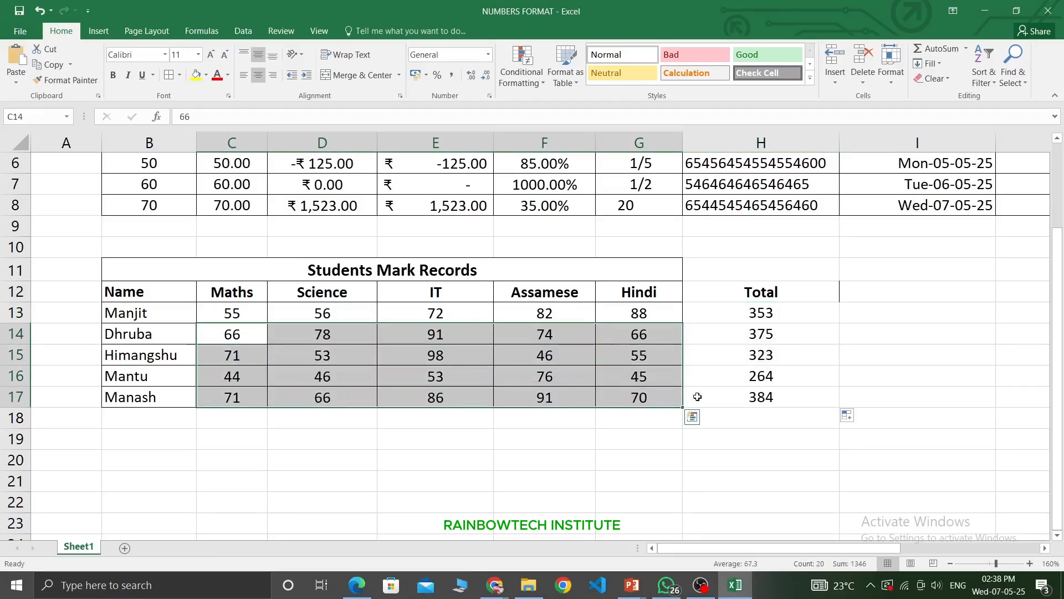
left_click(751, 330)
left_click(767, 355)
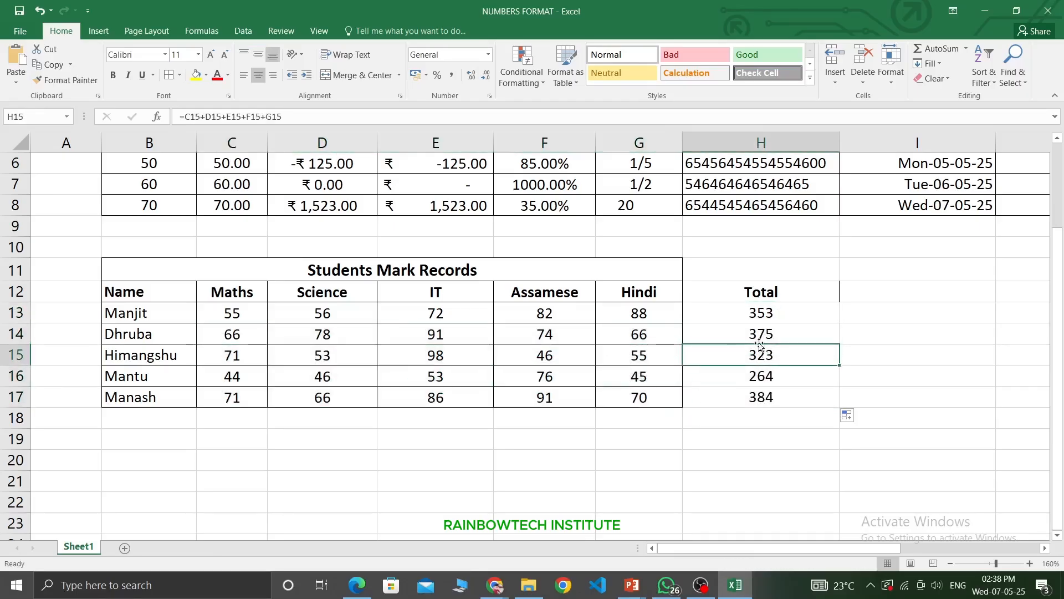
left_click(778, 335)
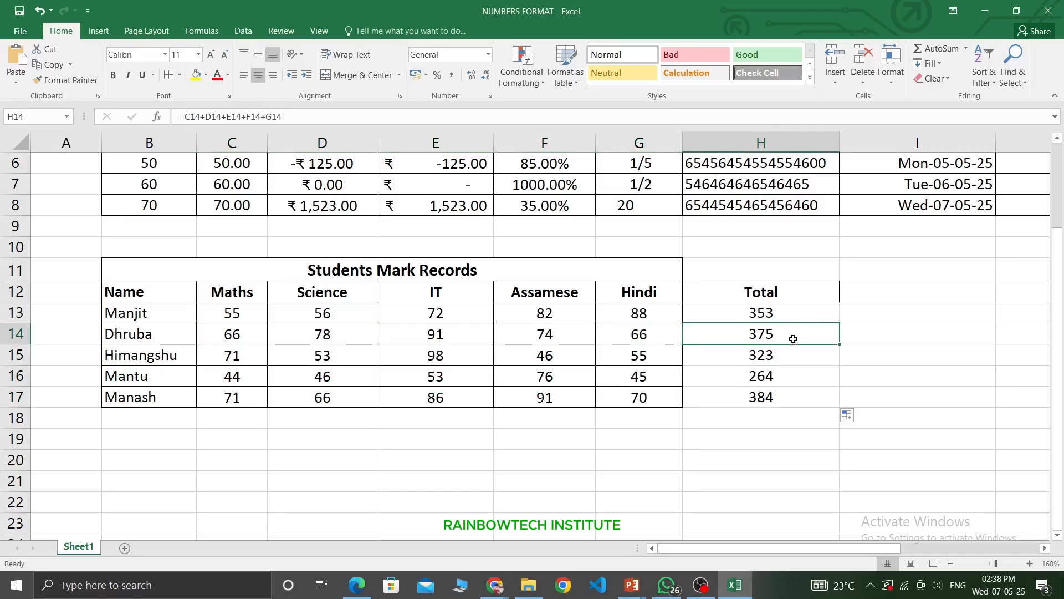
Fill H13's formula into H14 again and inspect the copied formula.
left_click(804, 315)
left_click_drag(839, 324, 832, 338)
left_click(740, 335)
Add cell borders to the totals in H13:H17 and to the Total header in H12.
left_click_drag(752, 308, 756, 397)
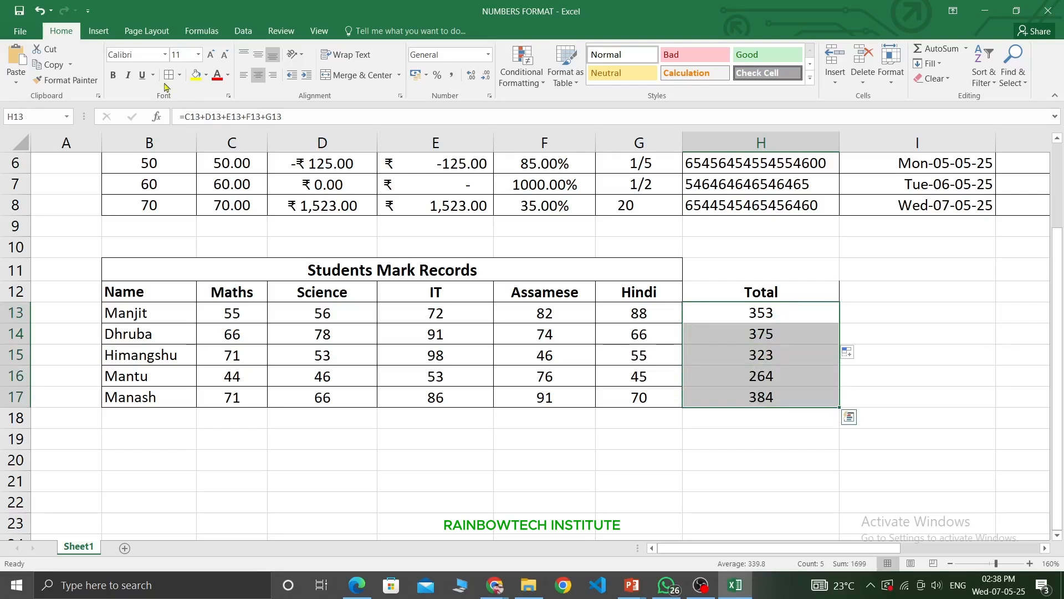
left_click(722, 292)
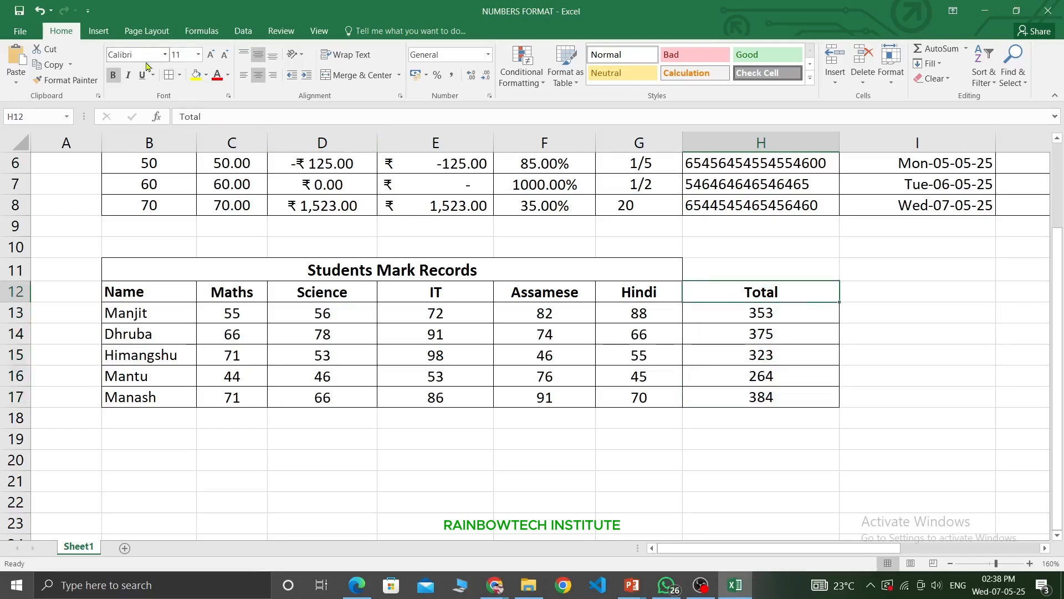
Examine the first student's marks in C13:G13 against the cell references in H13's formula.
left_click(249, 314)
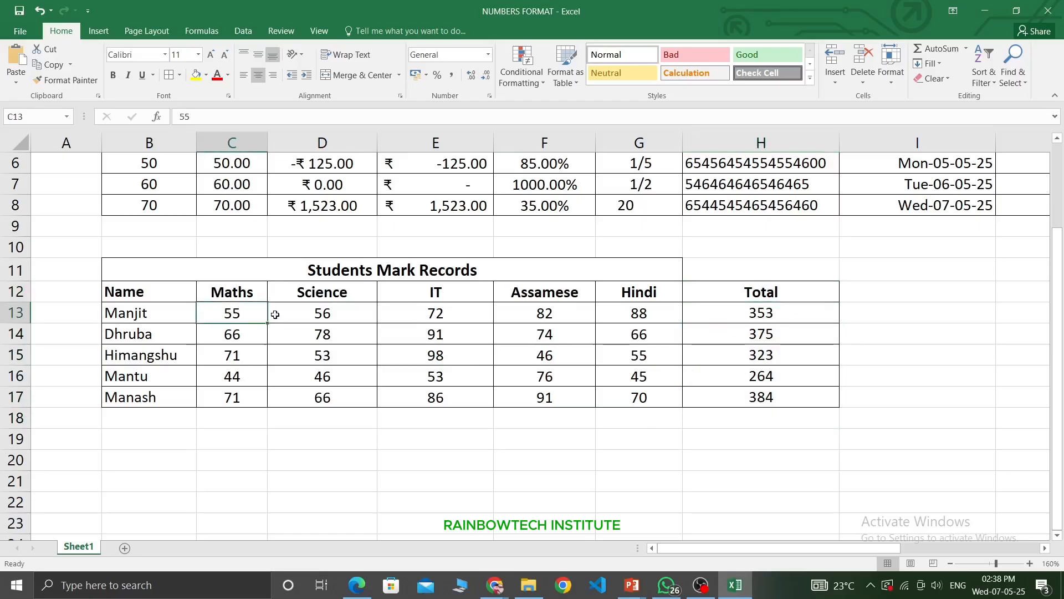
left_click_drag(275, 314, 642, 315)
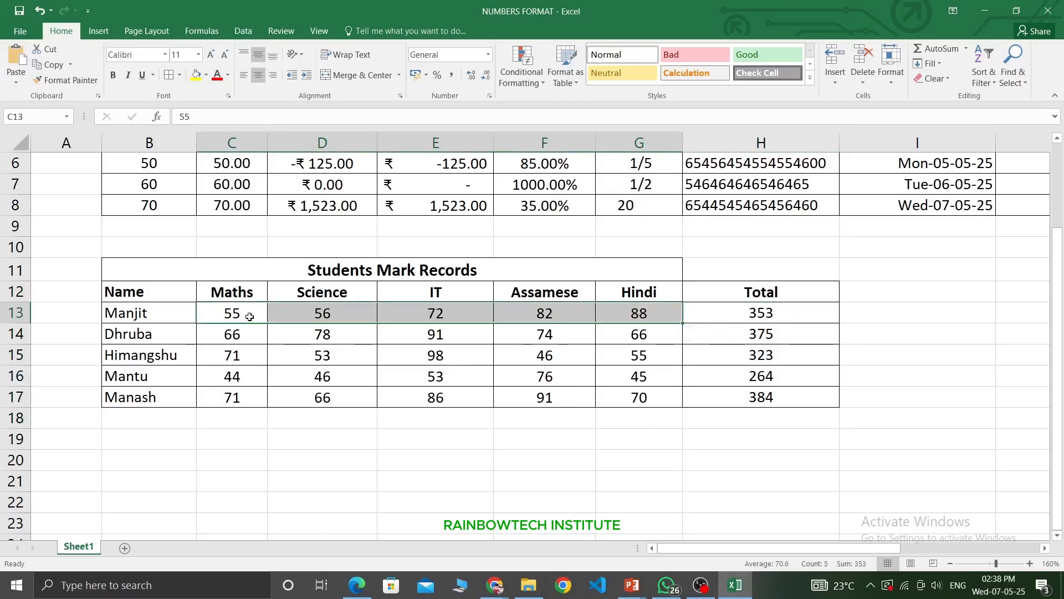
left_click(775, 314)
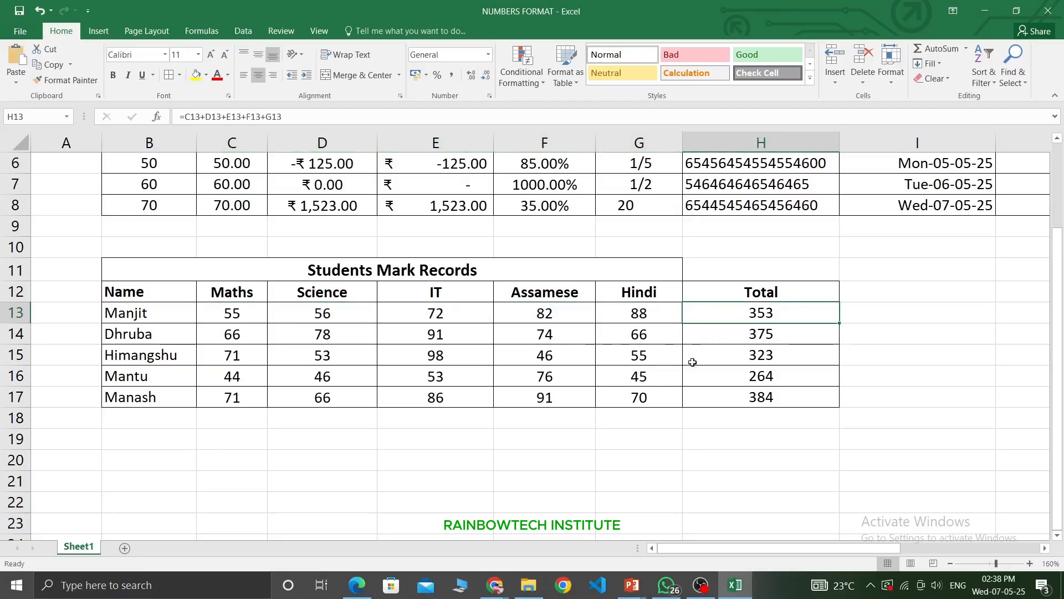
left_click(166, 315)
left_click(220, 313)
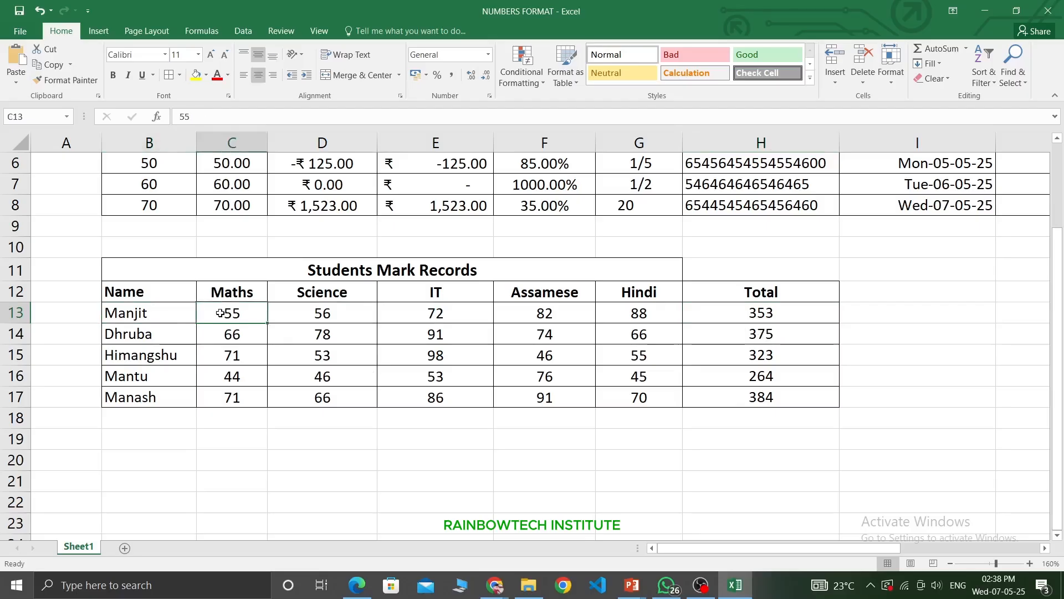
left_click_drag(220, 314, 670, 321)
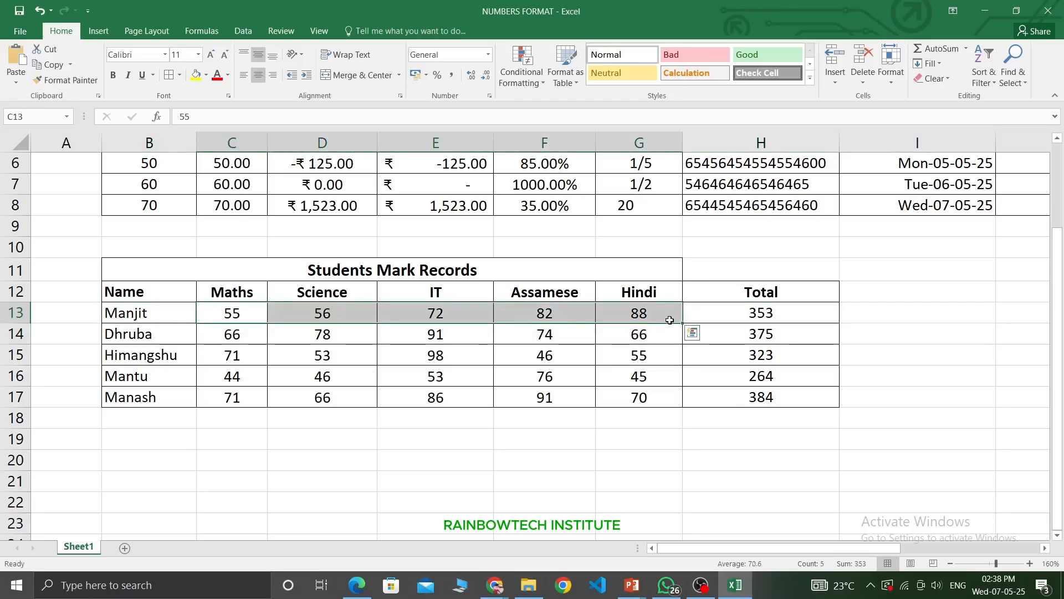
Check each mark in C13:G13 individually, then H13's formula and the totals in H13:H17.
left_click(314, 325)
left_click(251, 315)
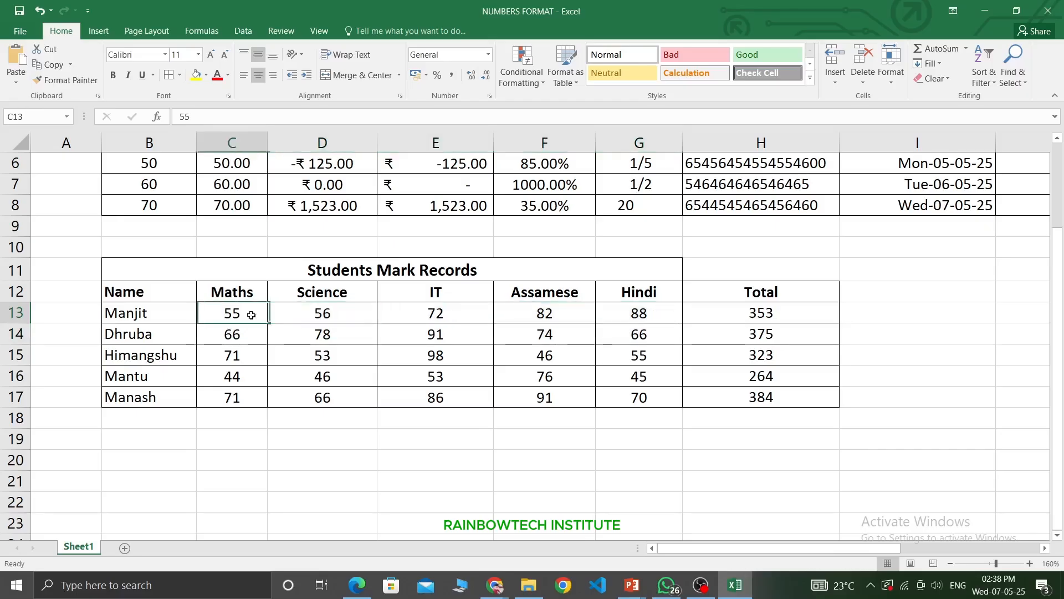
left_click(305, 307)
left_click(475, 317)
left_click(537, 320)
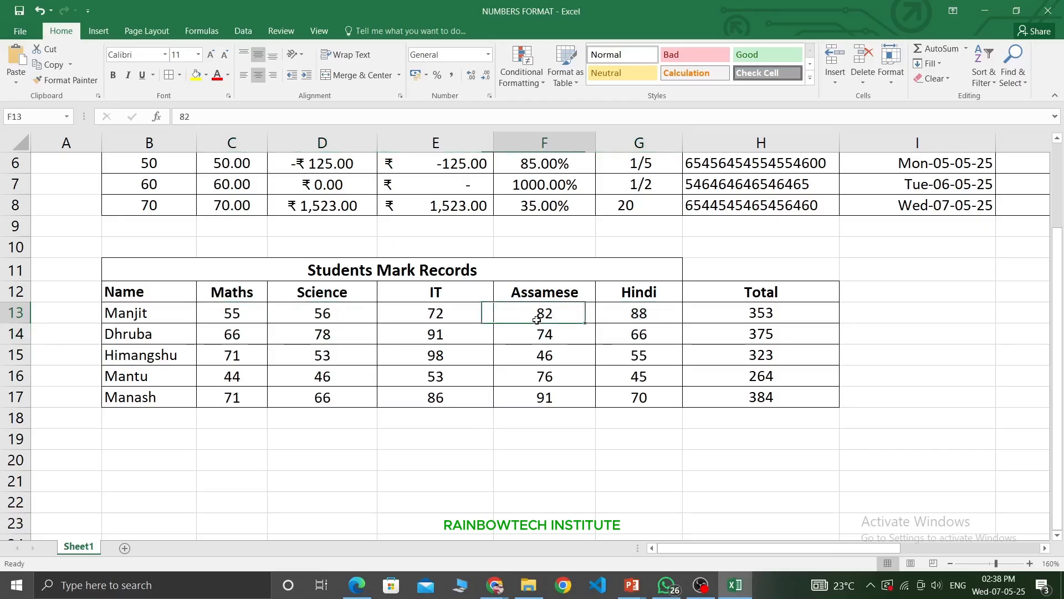
left_click(632, 316)
left_click(707, 312)
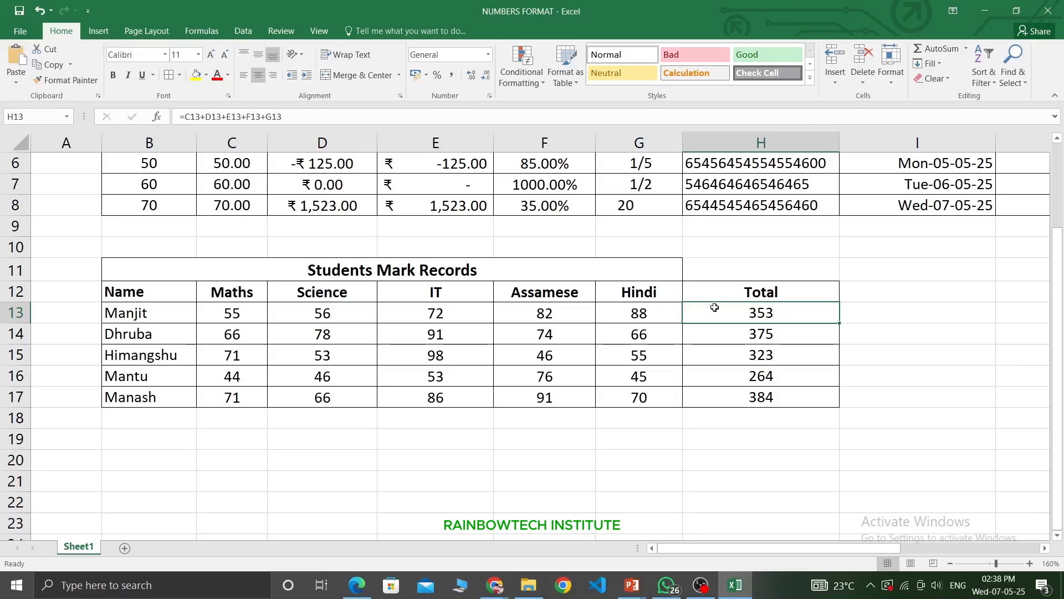
left_click_drag(715, 307, 735, 390)
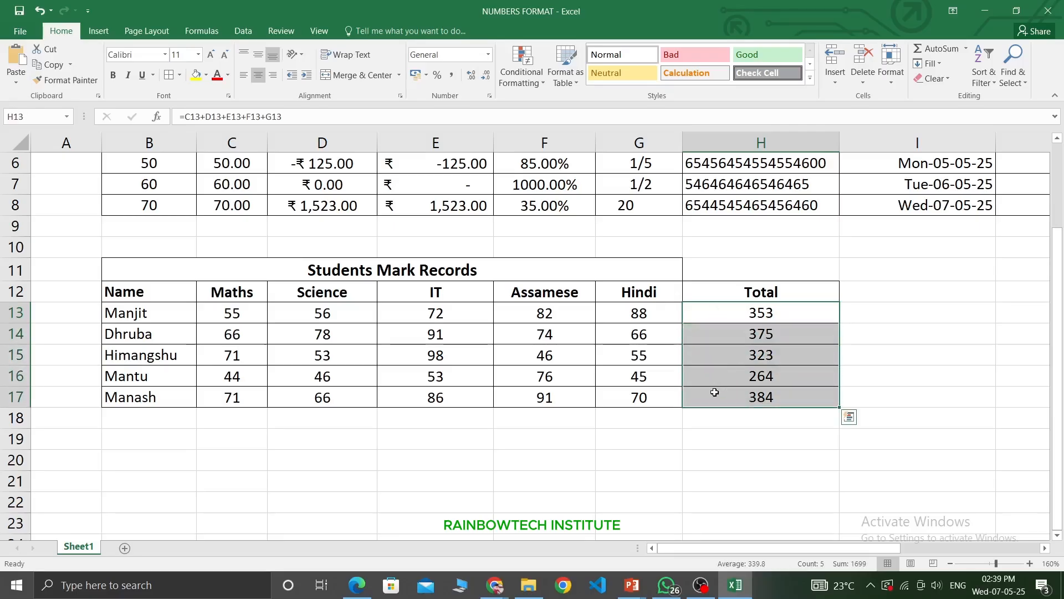
Enter 45, 66 and 87 in C20:E20 and add cell borders to these three cells.
left_click(206, 460)
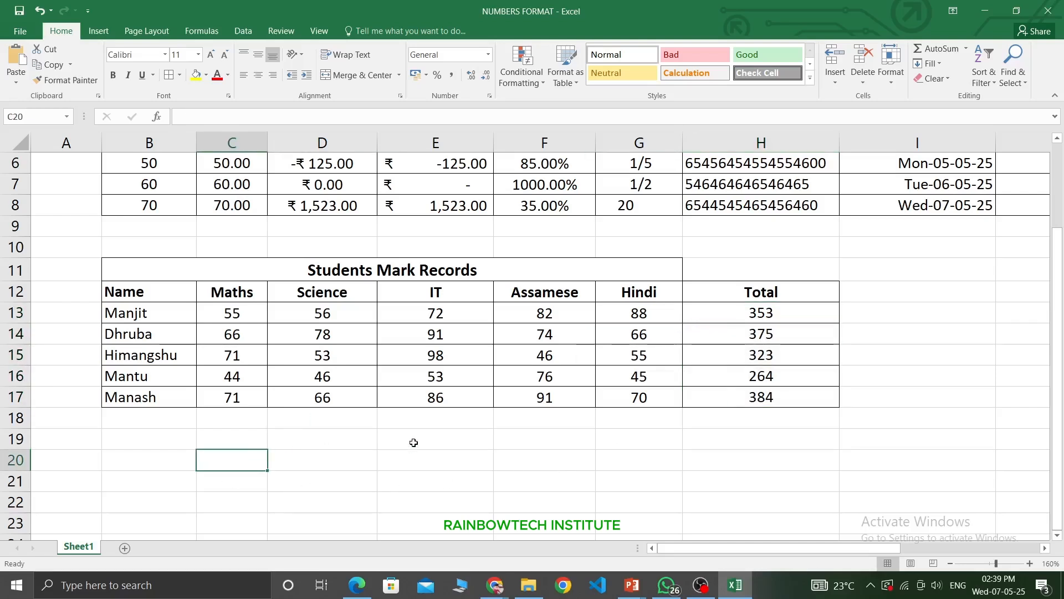
scroll(387, 387, "down", 1)
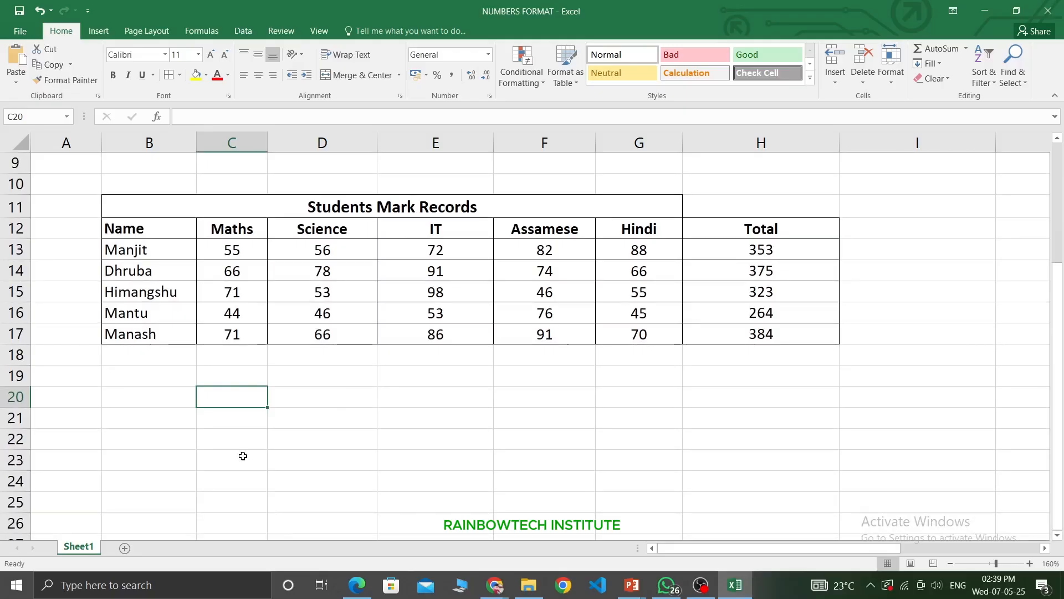
type("=45")
key("Tab")
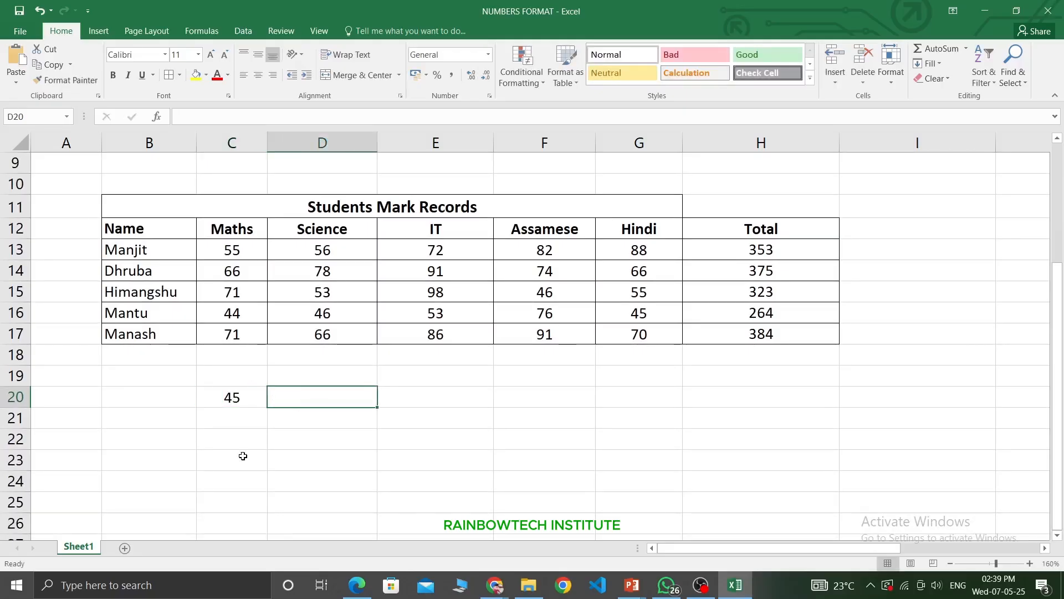
type("66")
key("Tab")
type("87")
key("Tab")
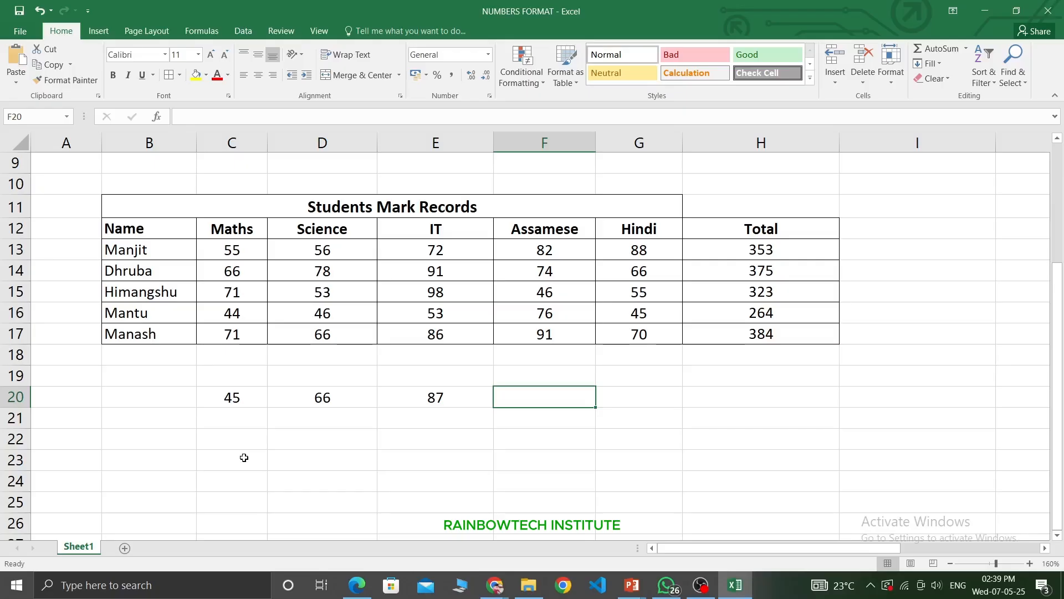
left_click_drag(233, 400, 436, 397)
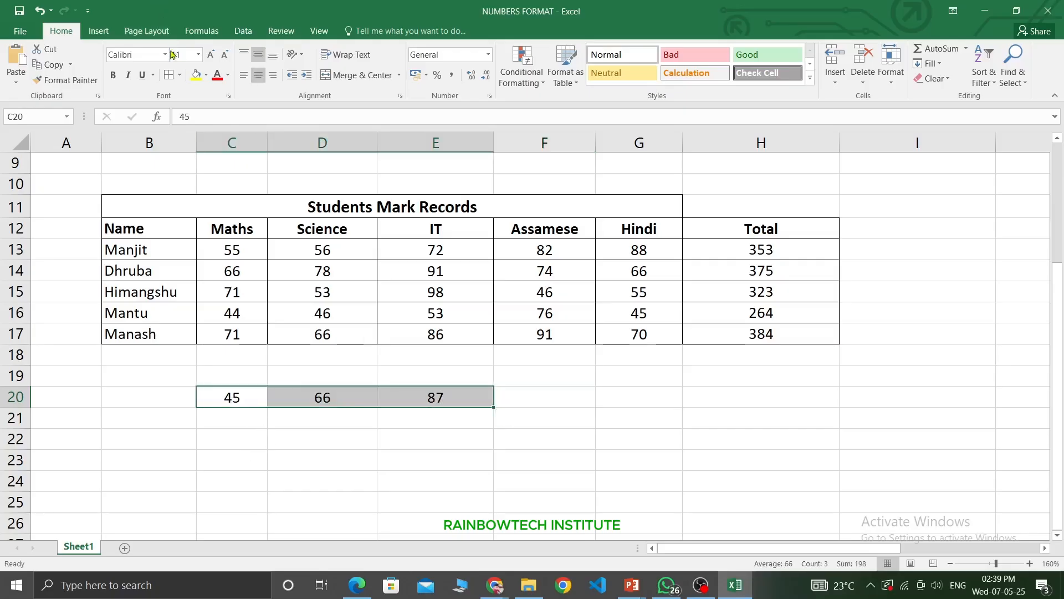
left_click(549, 398)
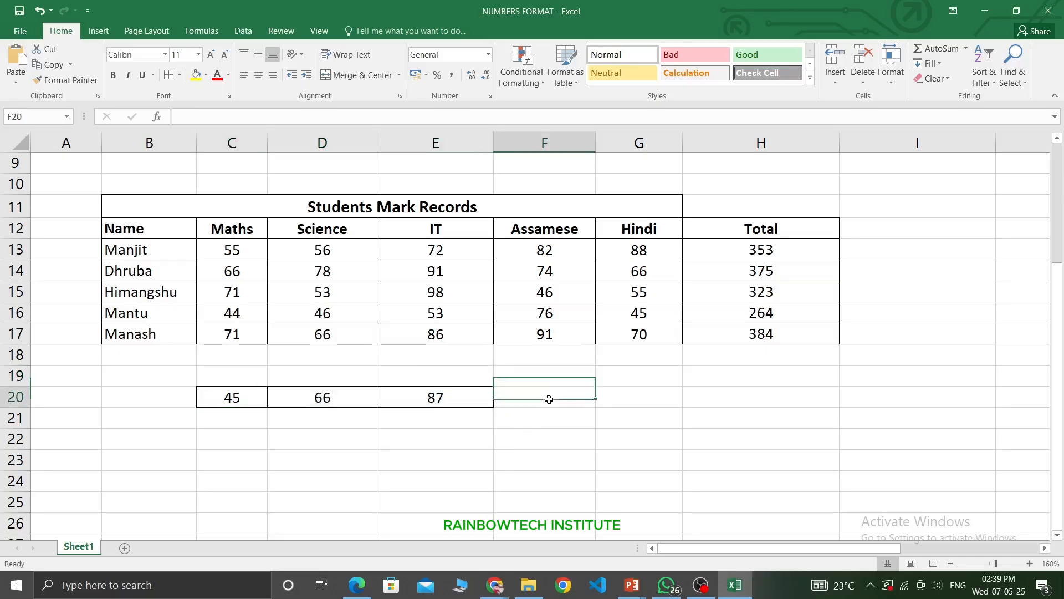
Multiply the three numbers in F20 with the typed-number formula =45*66*87, inspect the formula, and clear the cell.
left_click(536, 381)
left_click(538, 396)
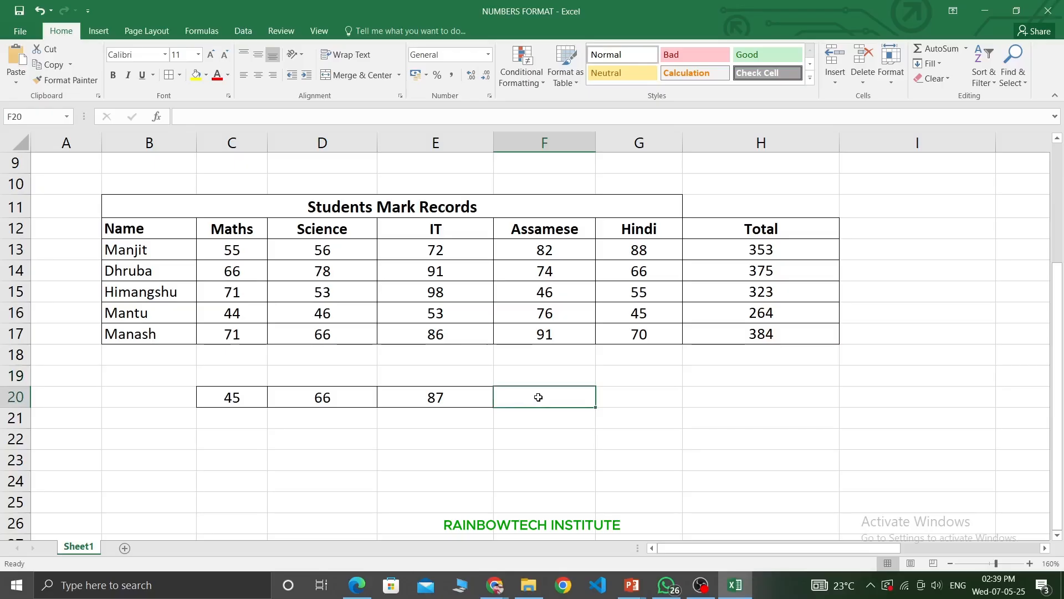
type("=")
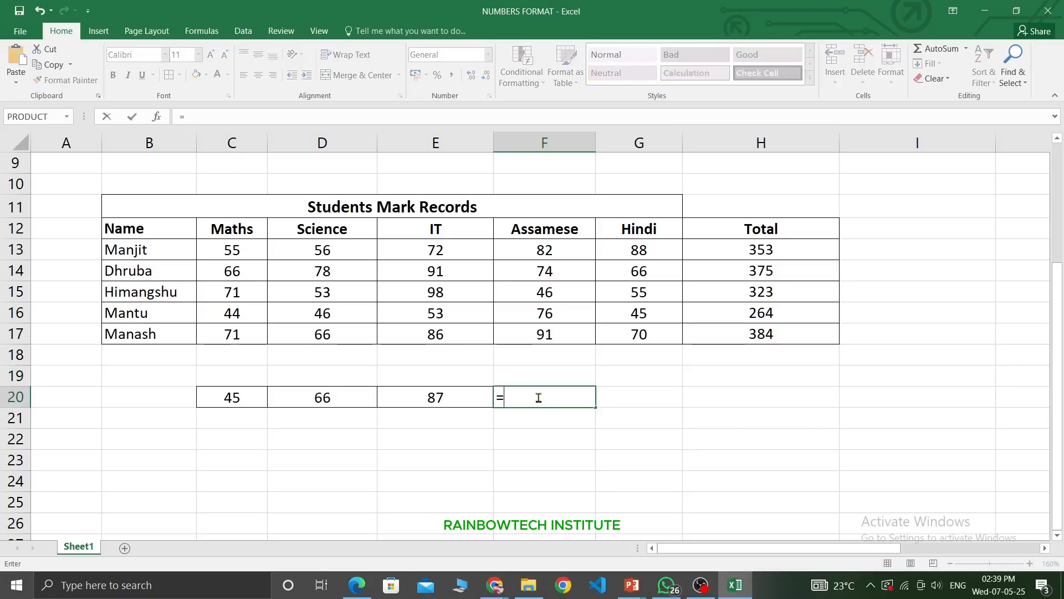
type("45")
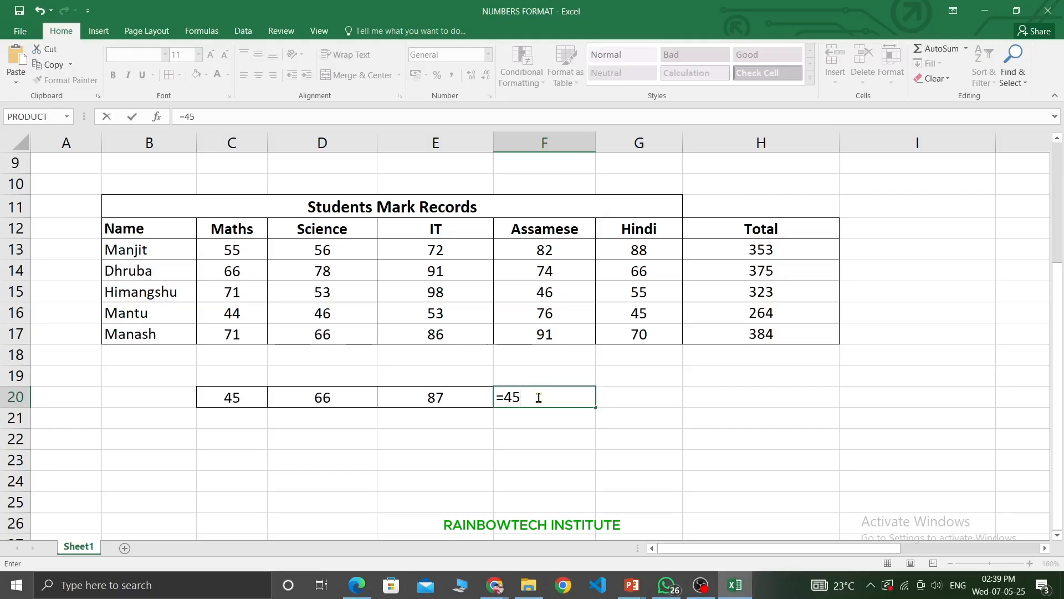
type("*66*87")
key("Return")
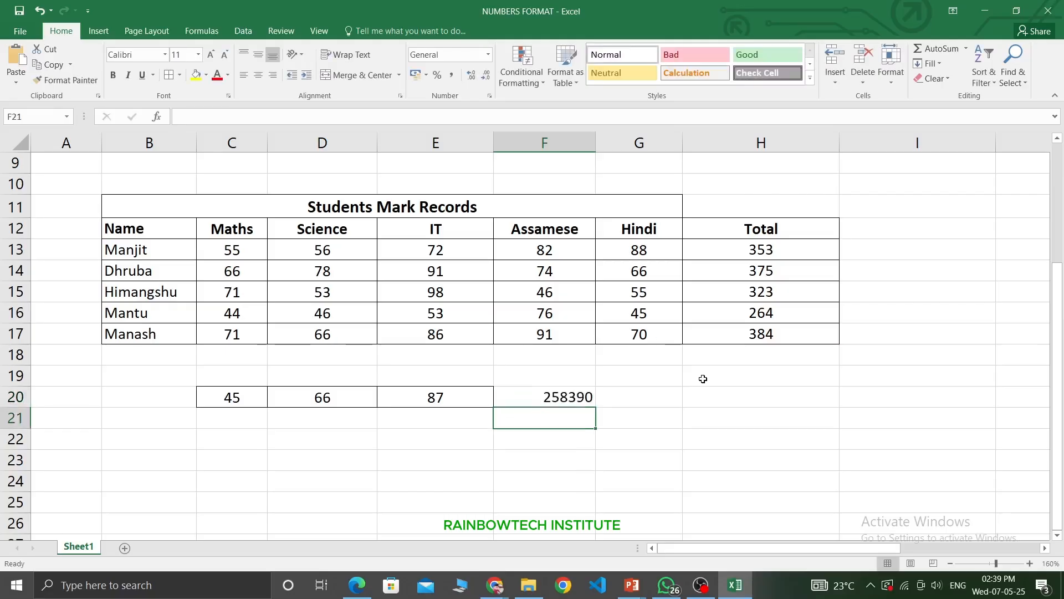
left_click(588, 392)
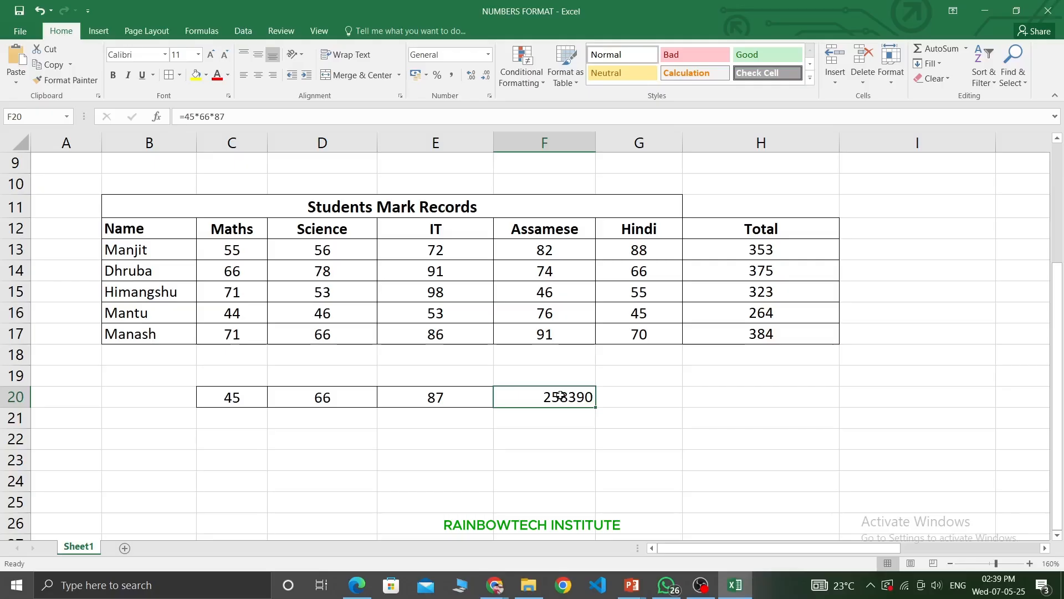
key("Delete")
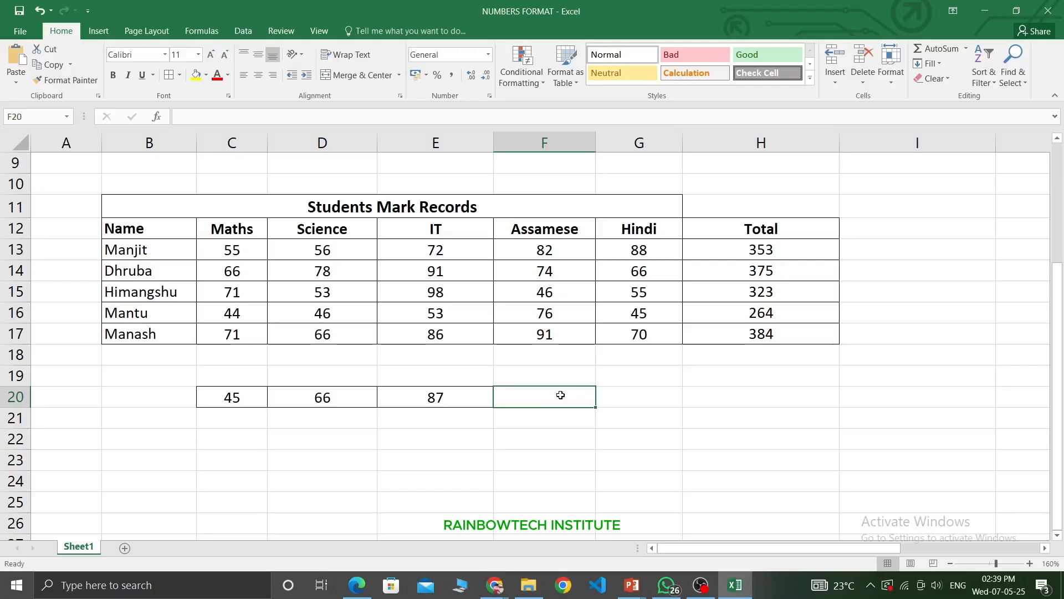
Multiply the three numbers in F20 using cell references with the formula =C20*D20*E20.
left_click(401, 426)
left_click(527, 406)
type("=")
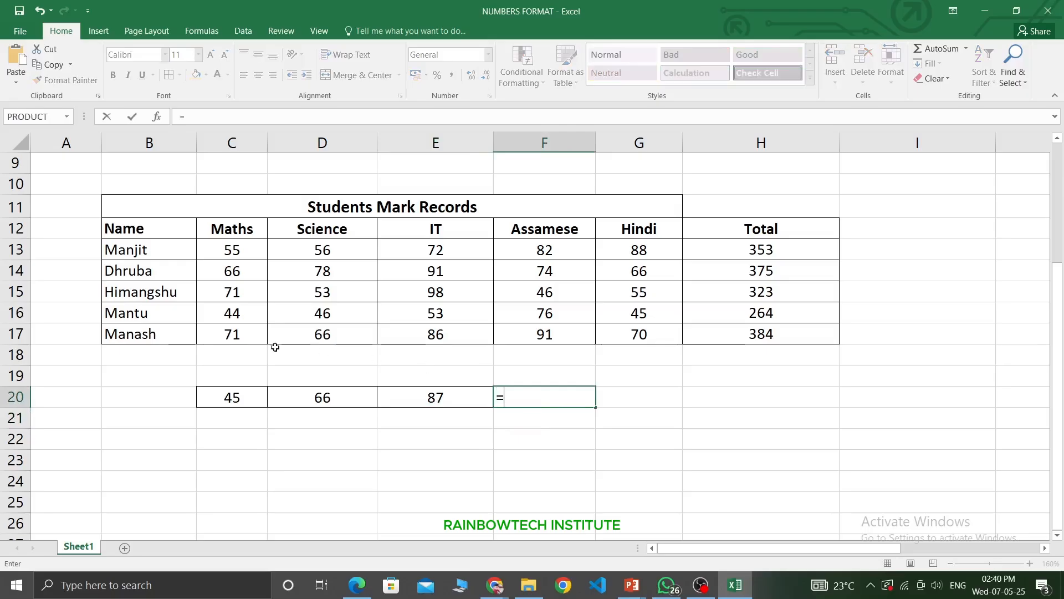
left_click(243, 399)
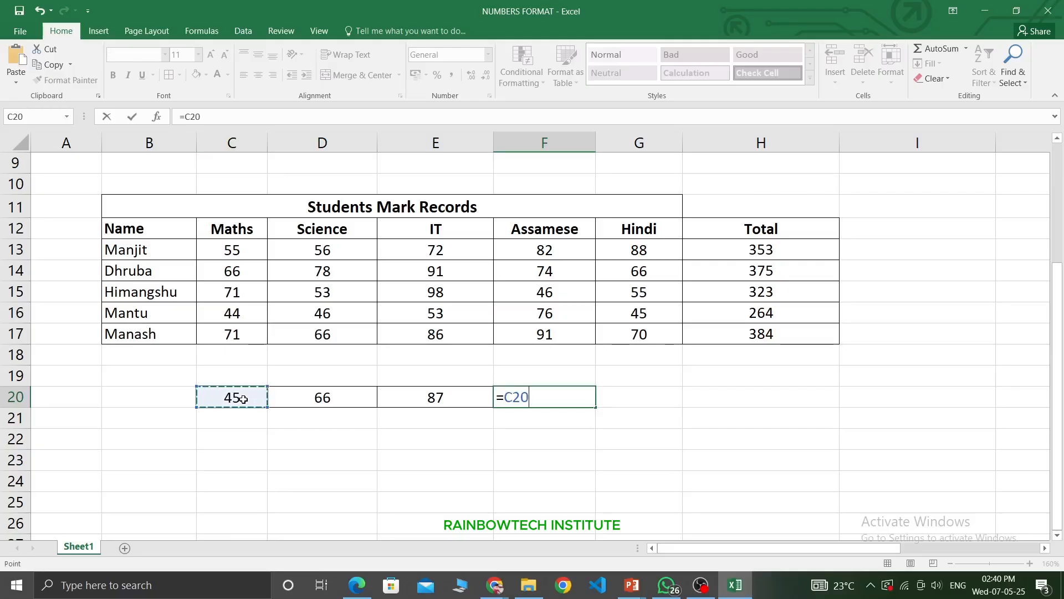
type("*D20")
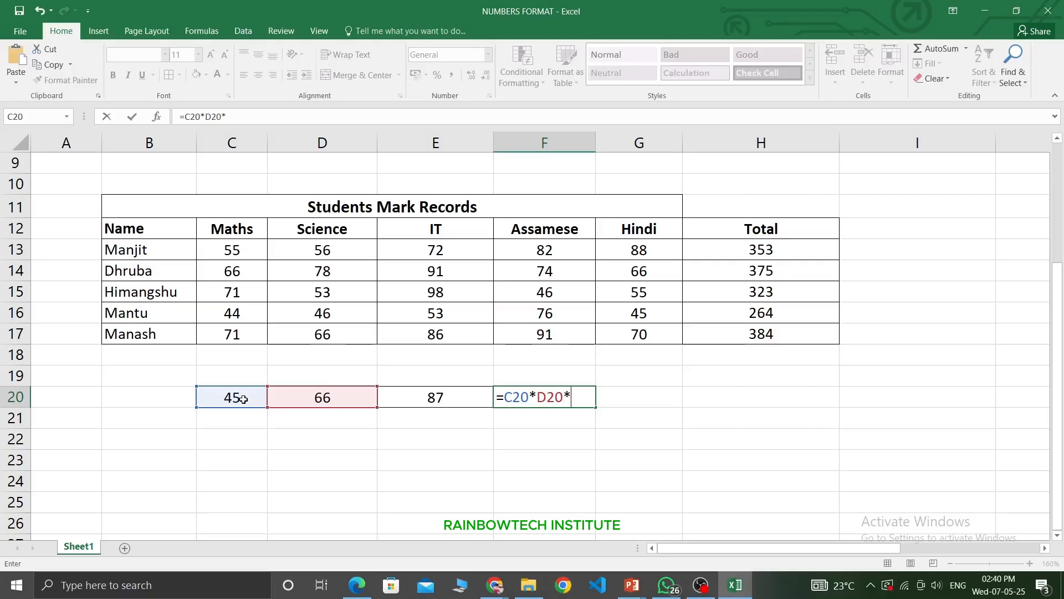
type("*E20")
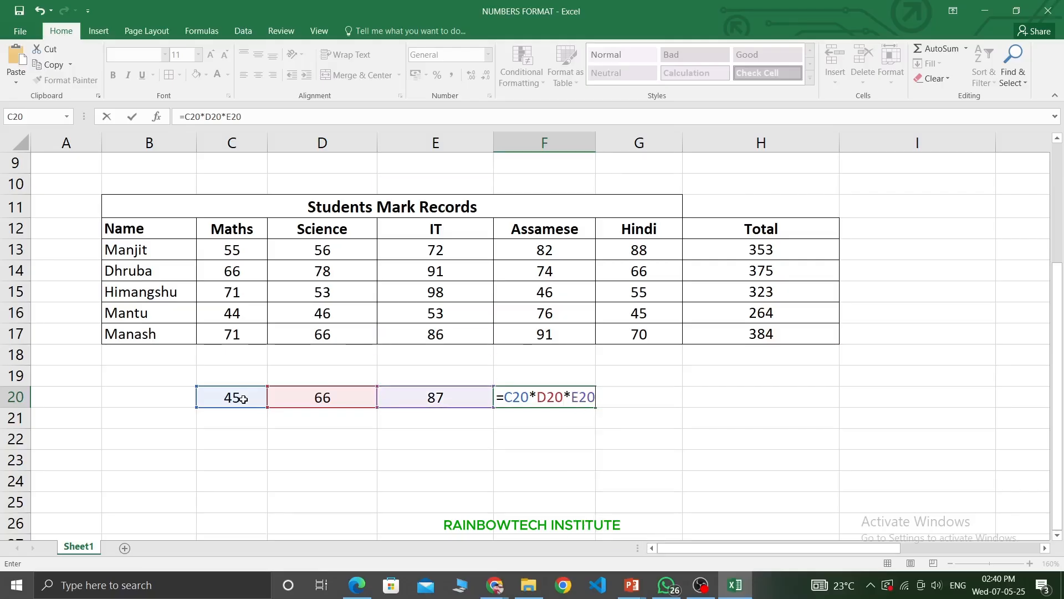
key("Return")
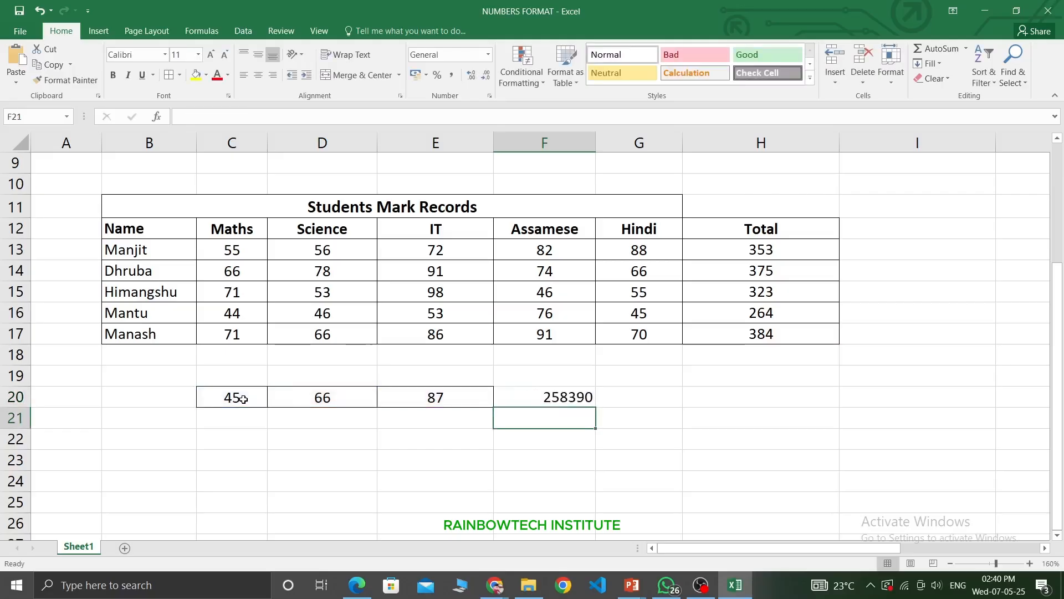
Examine the numbers in C20:E20 against F20's cell-reference formula and the empty rows 21 to 23 beneath them.
left_click_drag(227, 400, 464, 395)
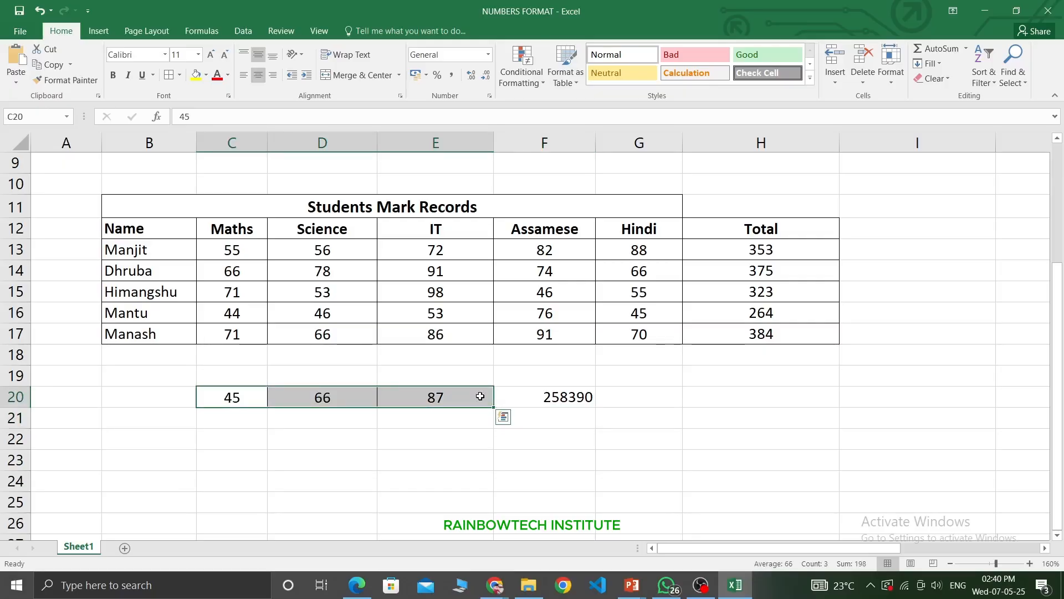
left_click(579, 396)
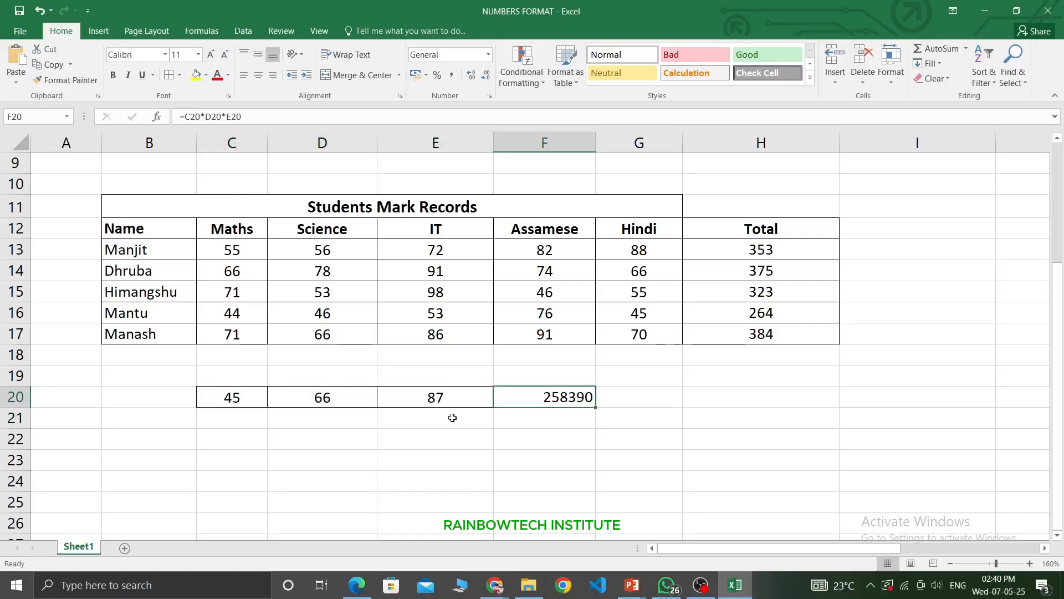
left_click_drag(222, 422, 843, 412)
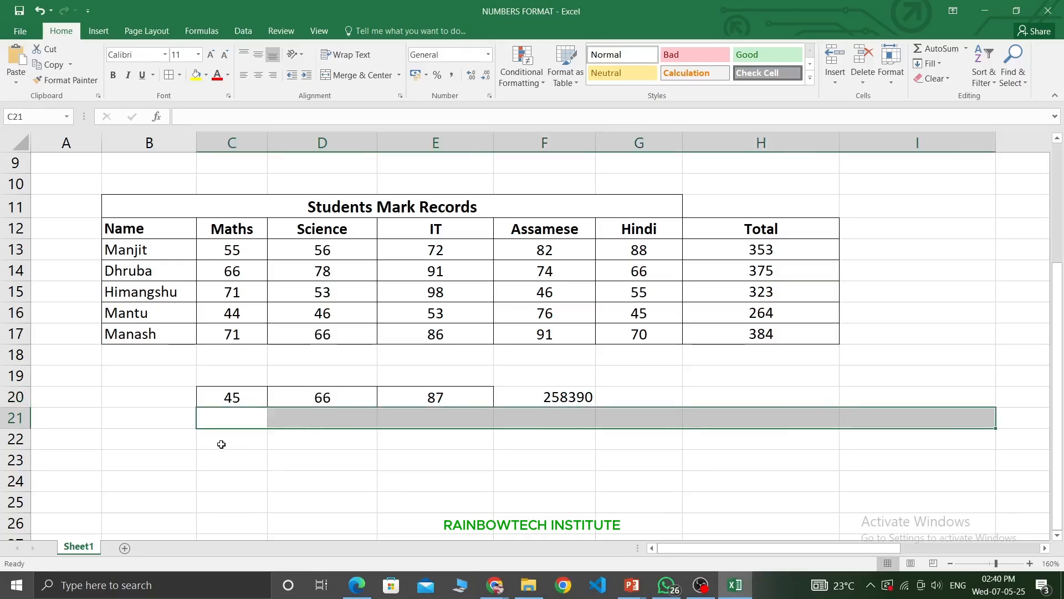
left_click_drag(210, 443, 826, 440)
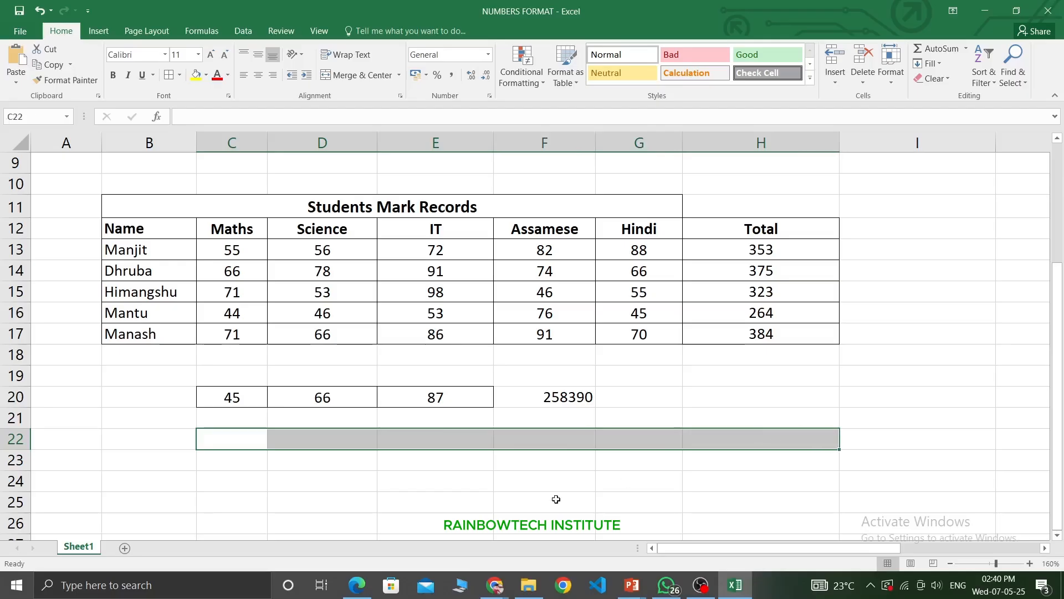
left_click_drag(252, 462, 744, 451)
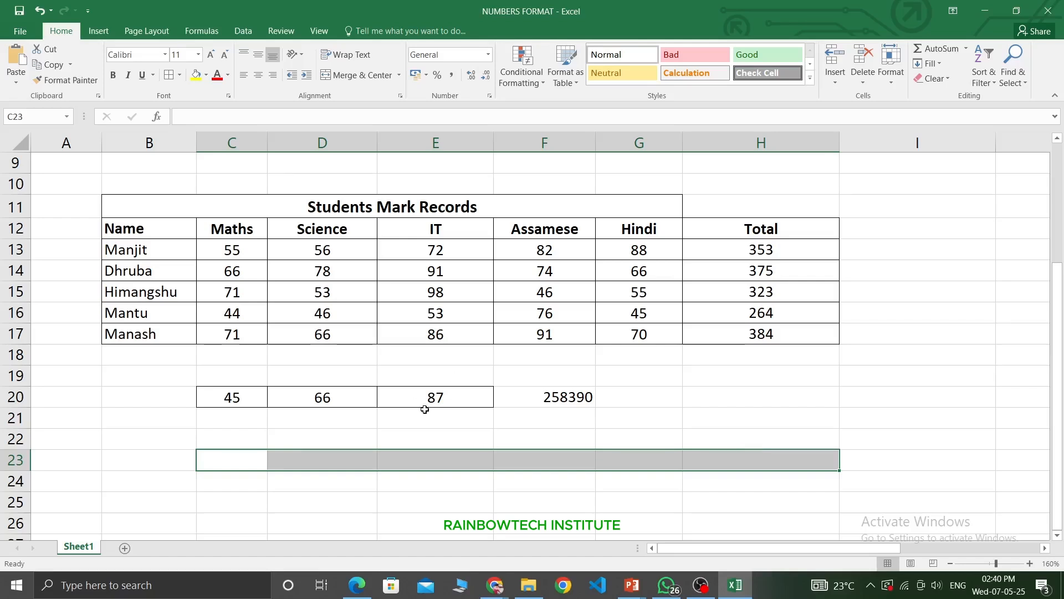
left_click_drag(243, 399, 774, 453)
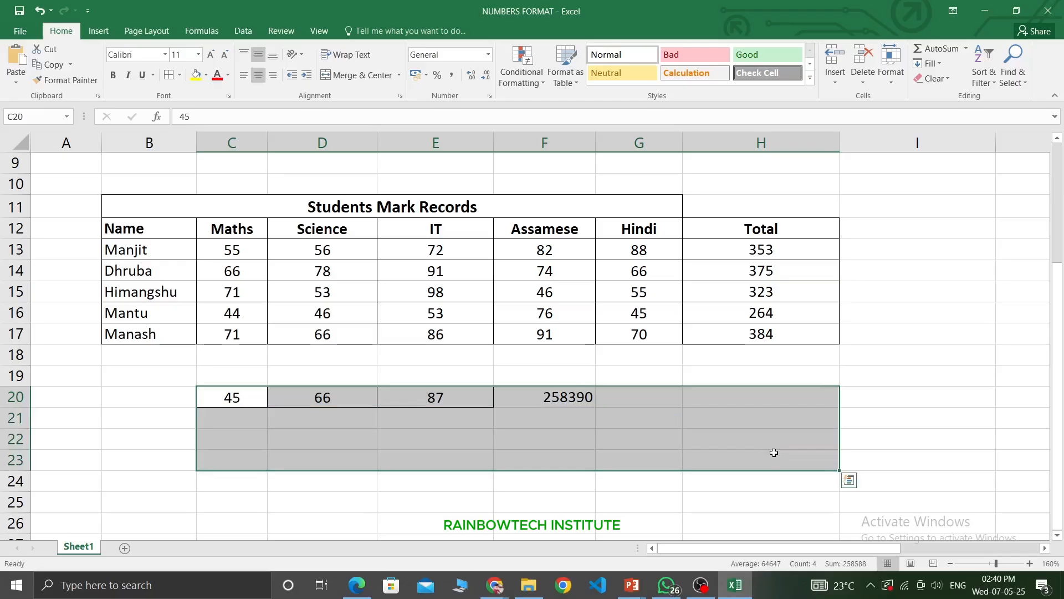
left_click(523, 434)
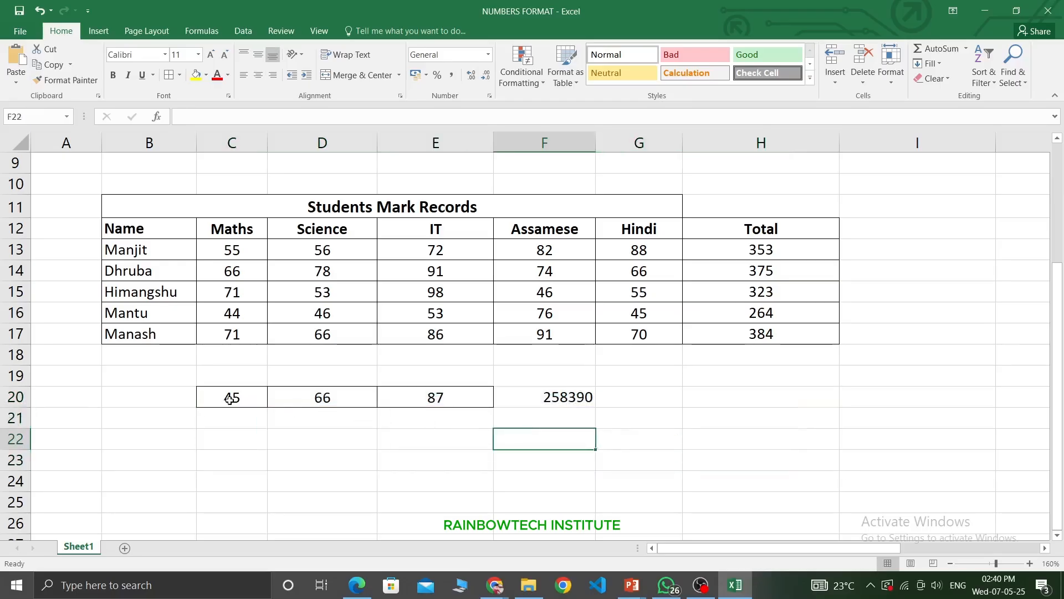
left_click_drag(230, 397, 558, 392)
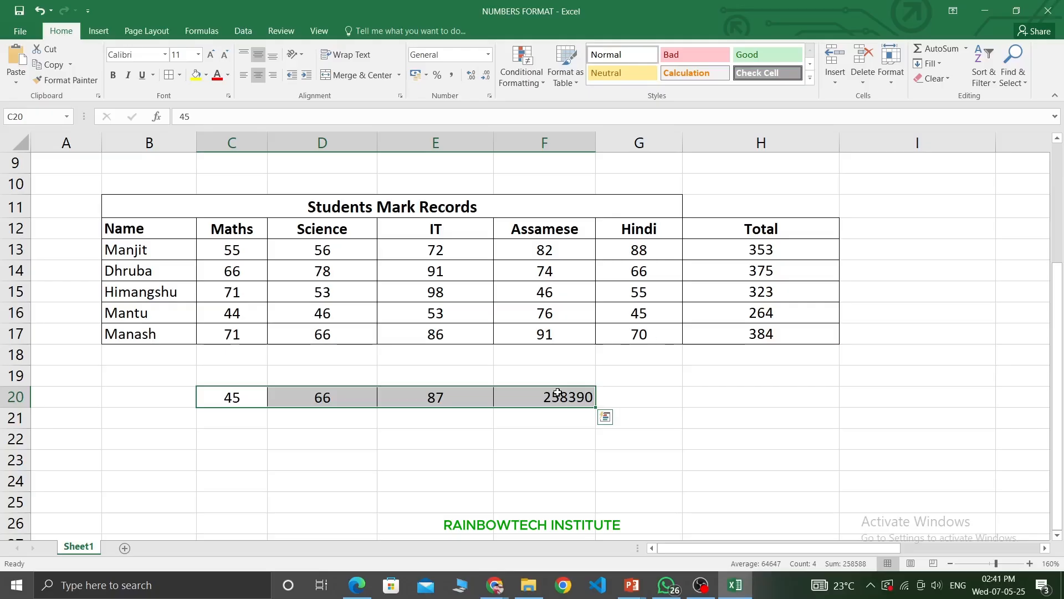
Clear the students' total formulas from H13:H17.
left_click(775, 250)
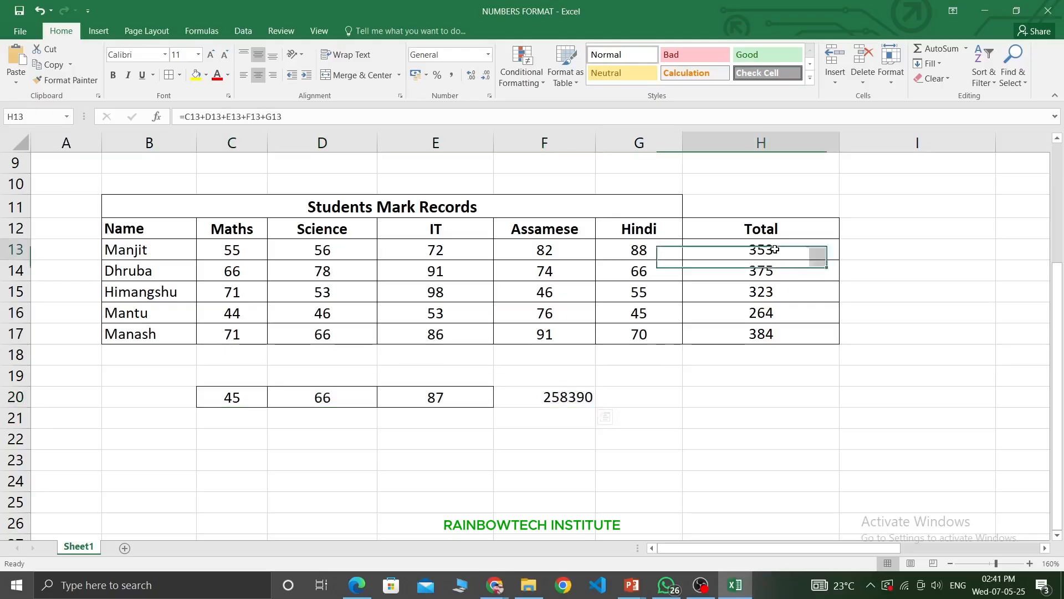
left_click_drag(775, 249, 774, 334)
key("Delete")
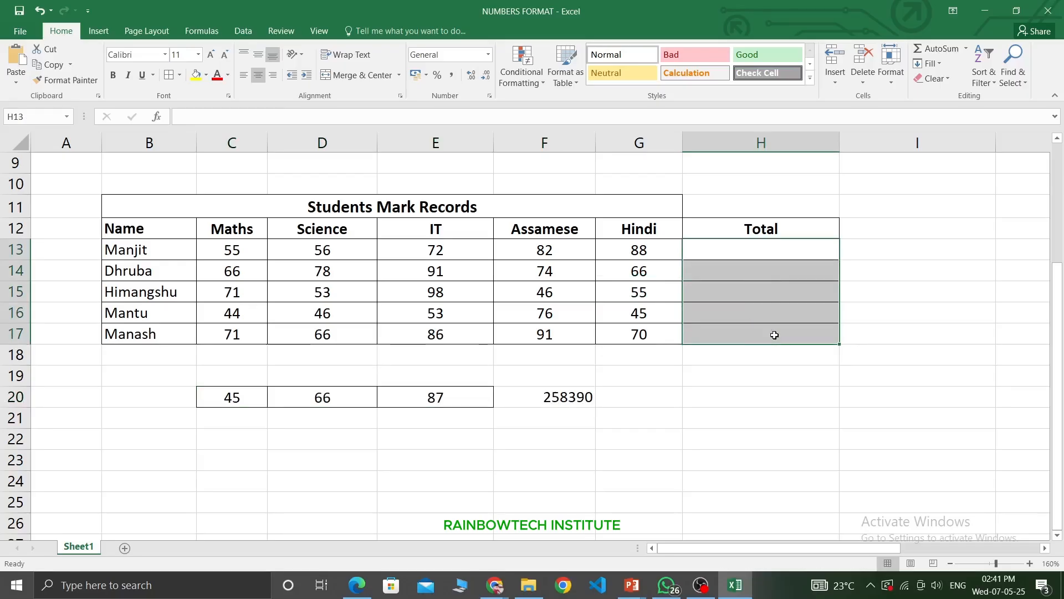
Label the first student's total row with SUM in I13, formatted in bold red.
left_click_drag(214, 251, 646, 335)
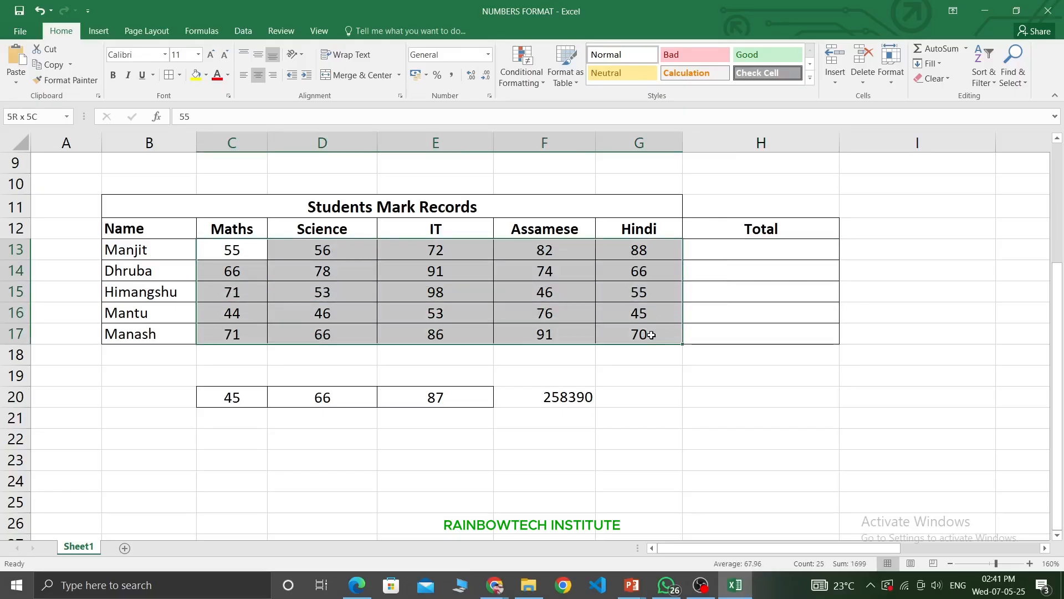
left_click(234, 249)
left_click_drag(234, 249, 620, 253)
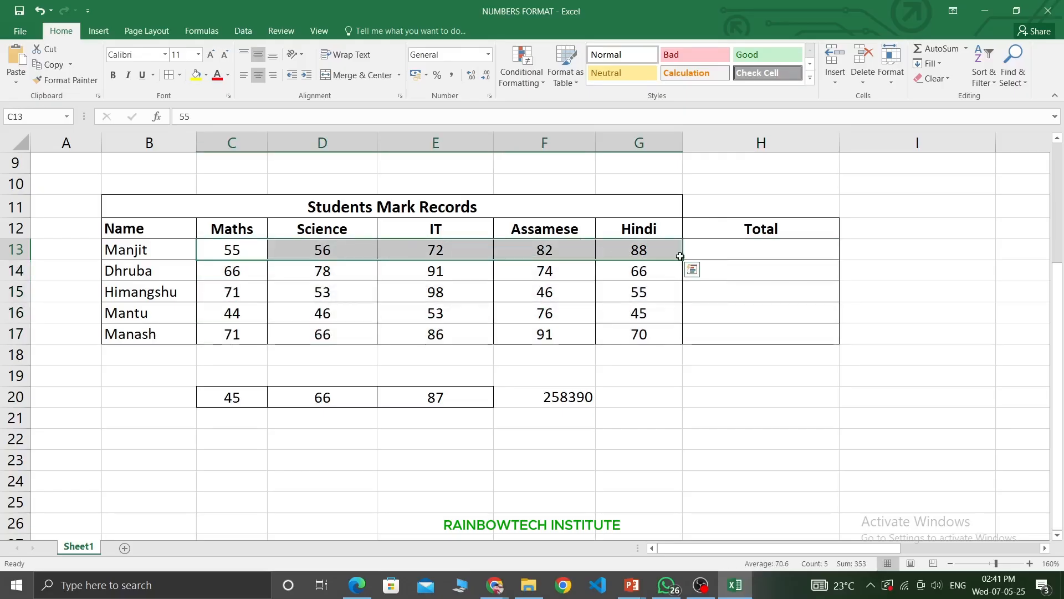
left_click(911, 249)
type("SUM")
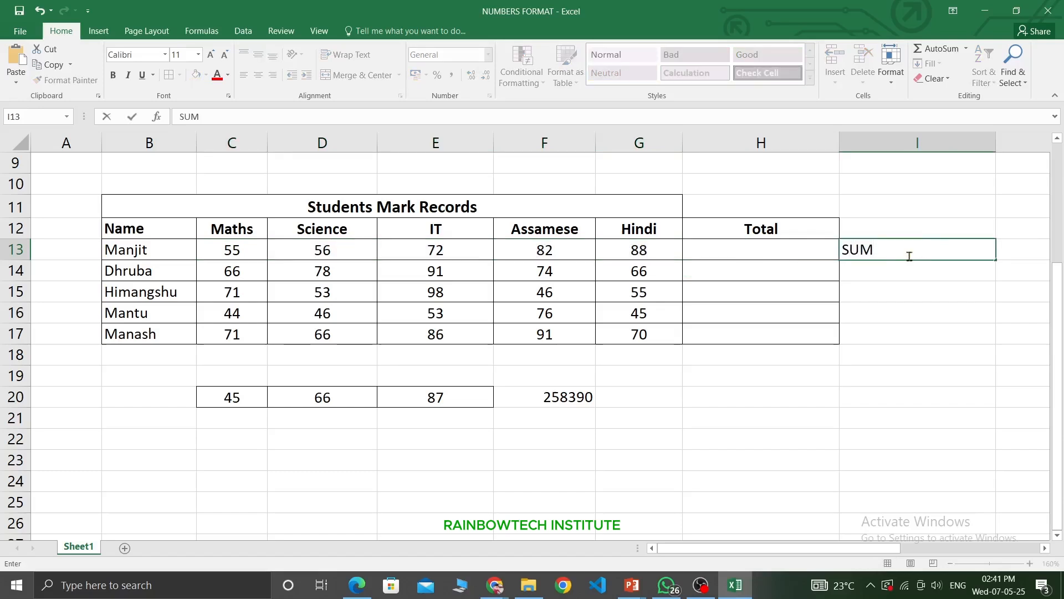
left_click_drag(907, 252, 840, 250)
left_click(217, 75)
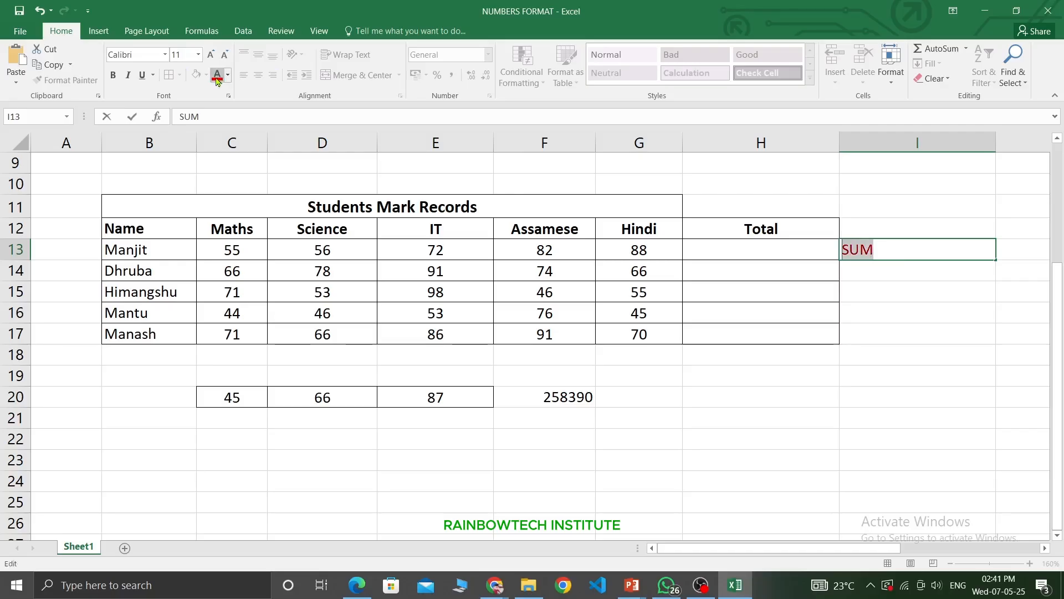
left_click(113, 75)
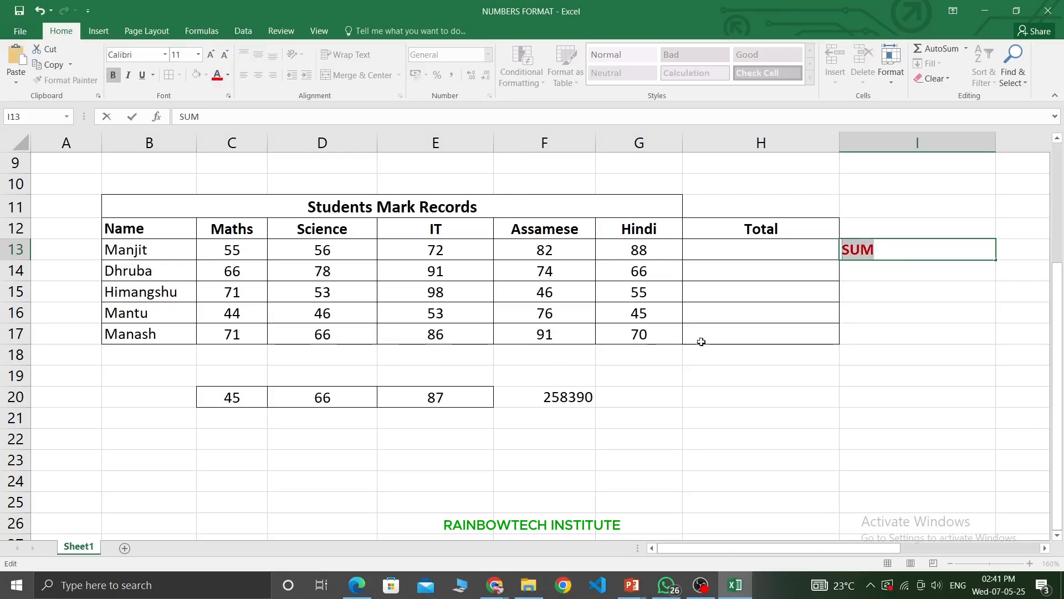
left_click(750, 245)
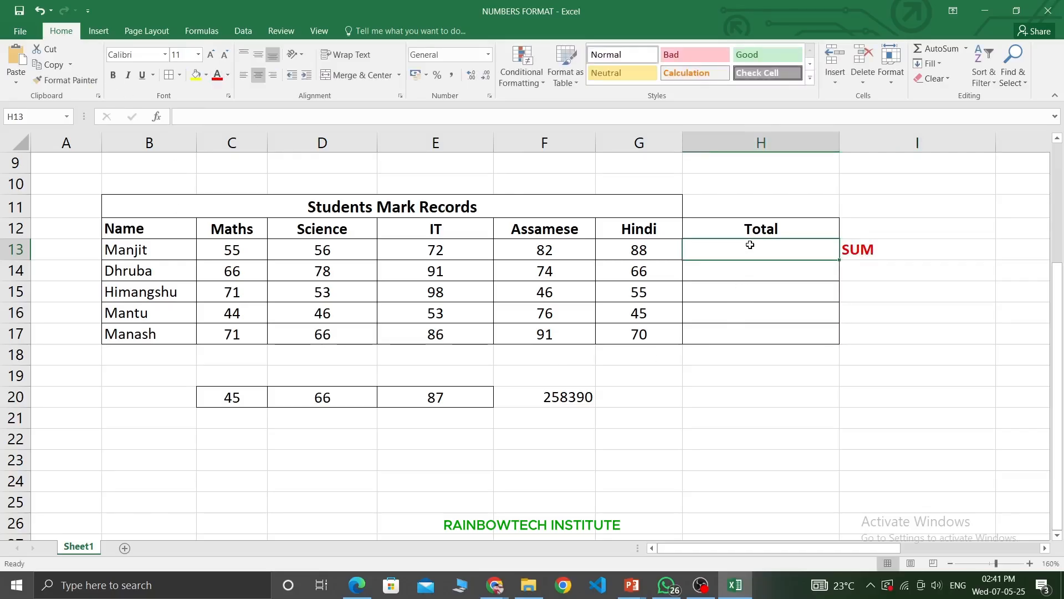
Total the first student's five subject marks in H13 with the formula =SUM(C13:G13).
left_click_drag(211, 246, 668, 255)
left_click(741, 252)
type("=")
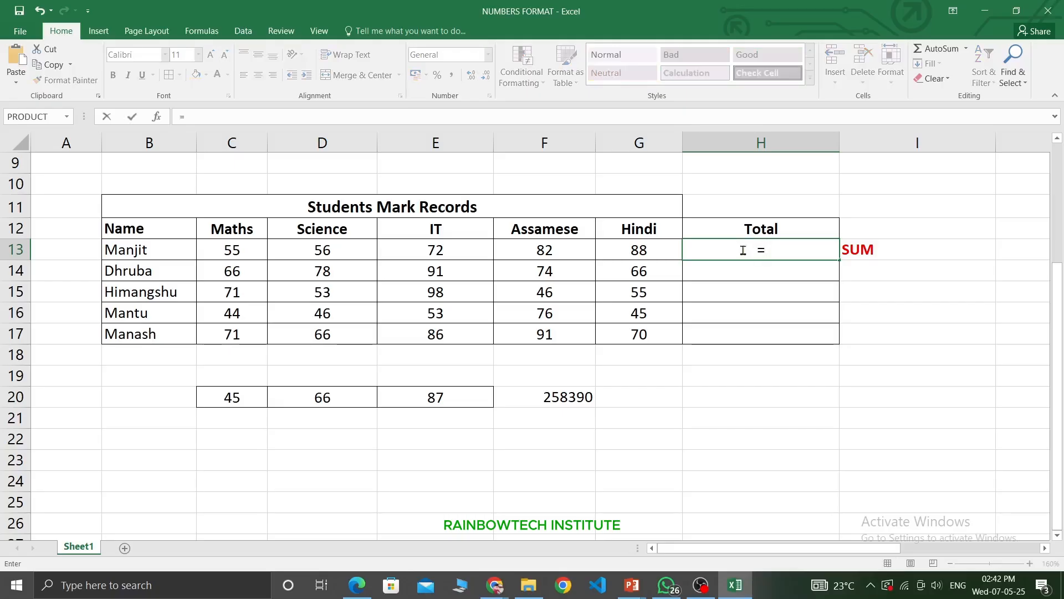
type("SUM")
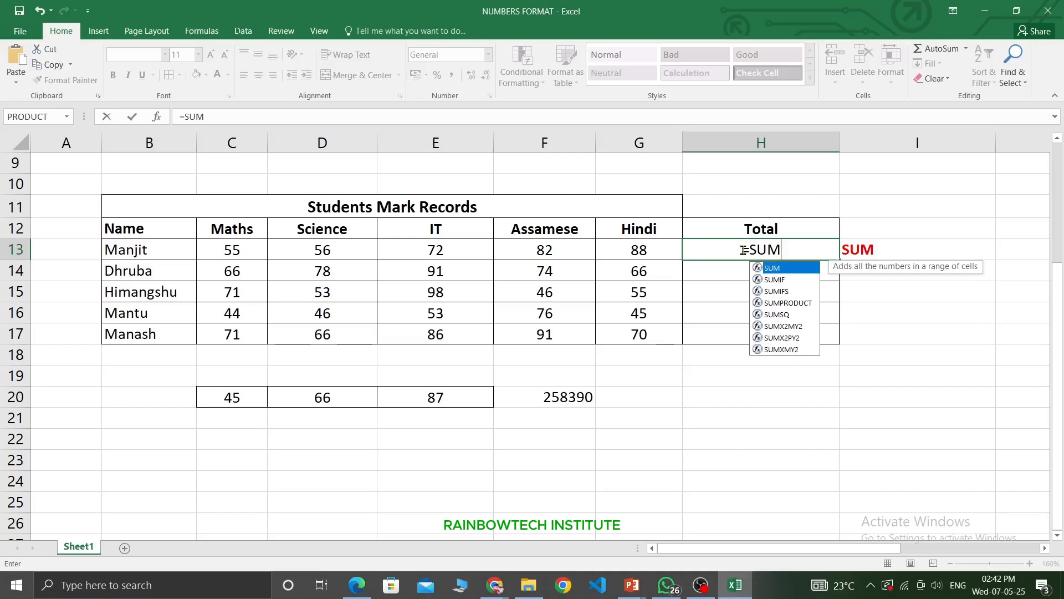
type("(")
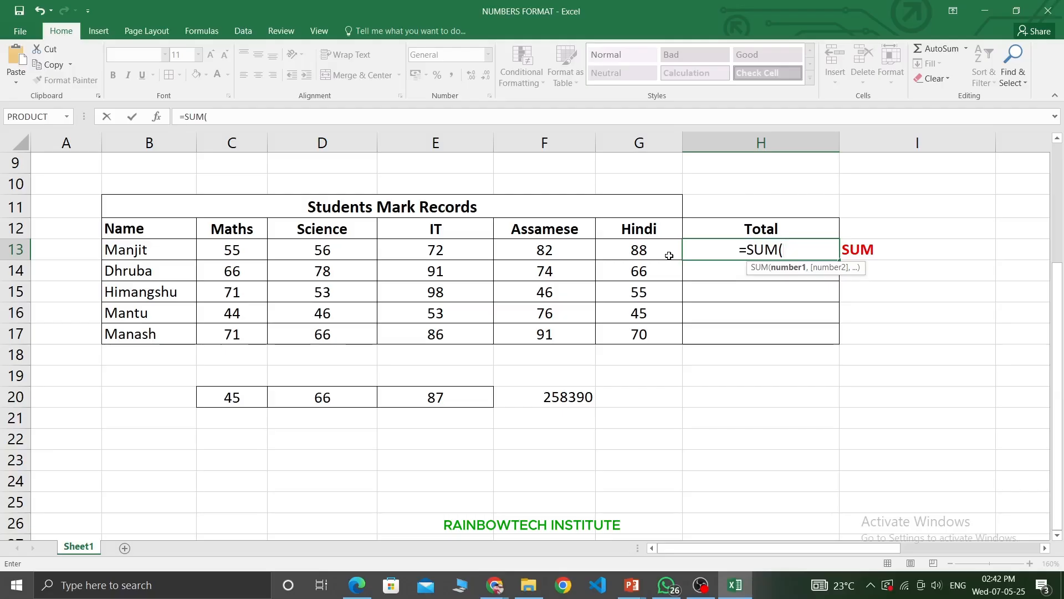
type("C12")
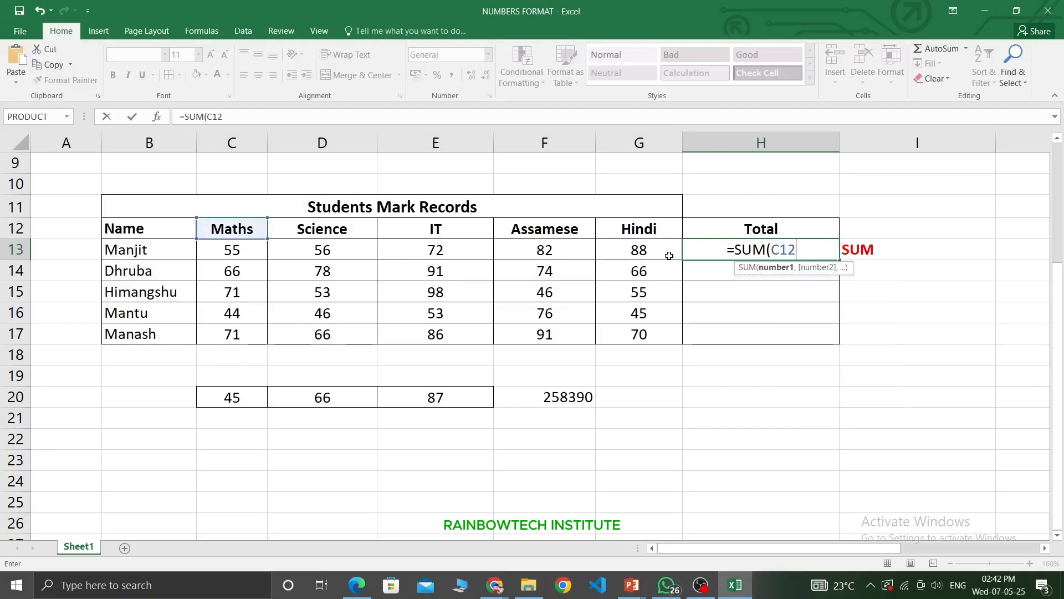
key("BackSpace")
type("3")
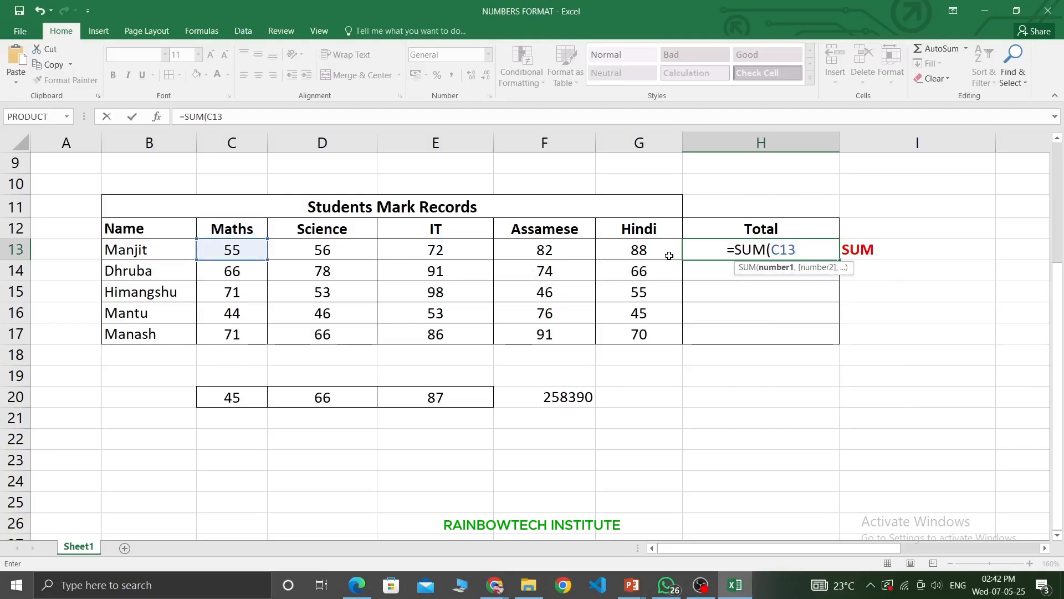
type(":")
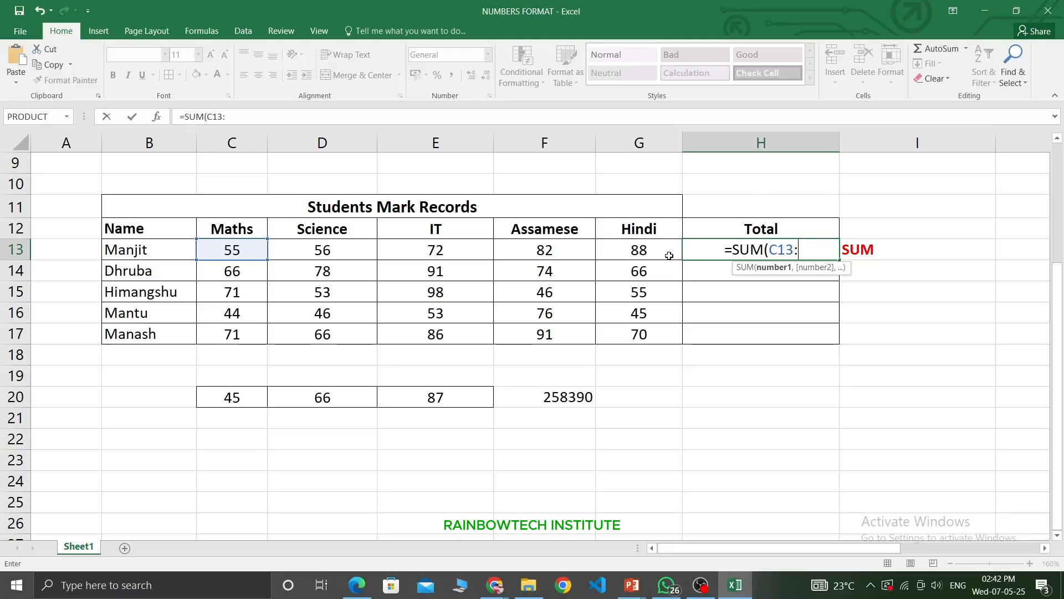
type("G")
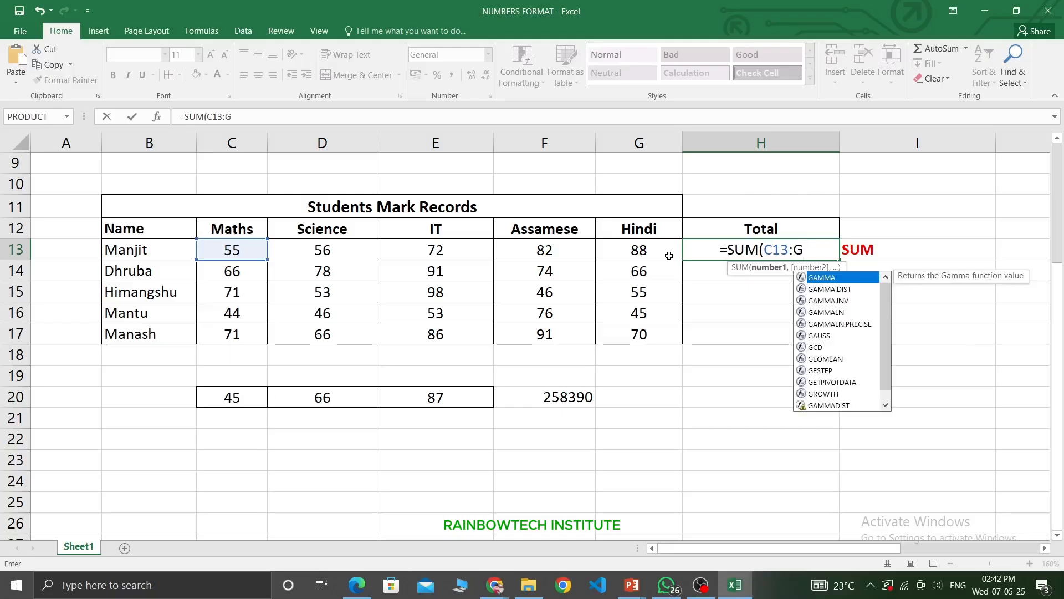
type("13")
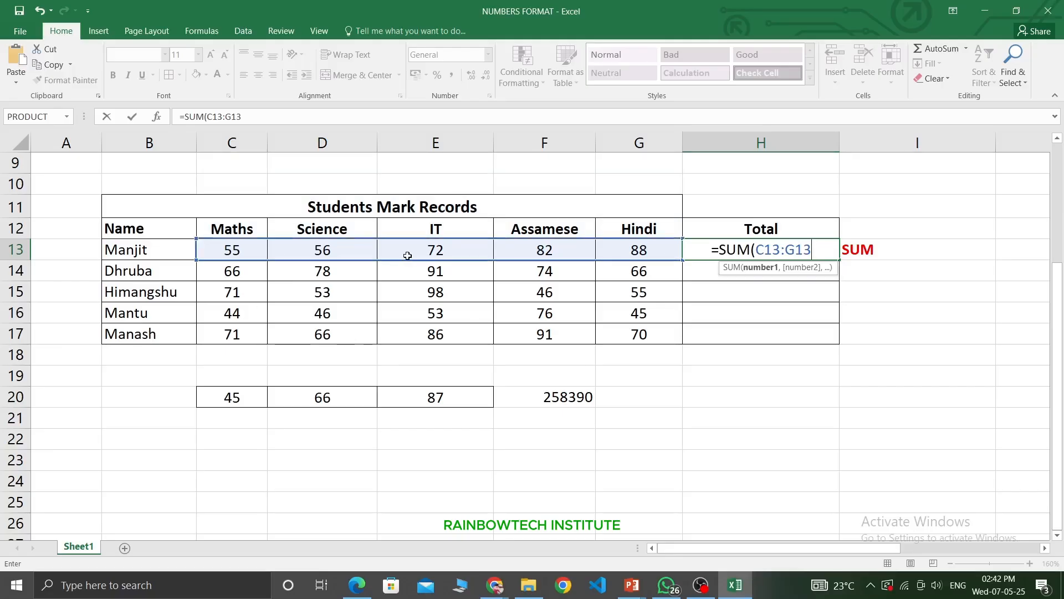
type(")")
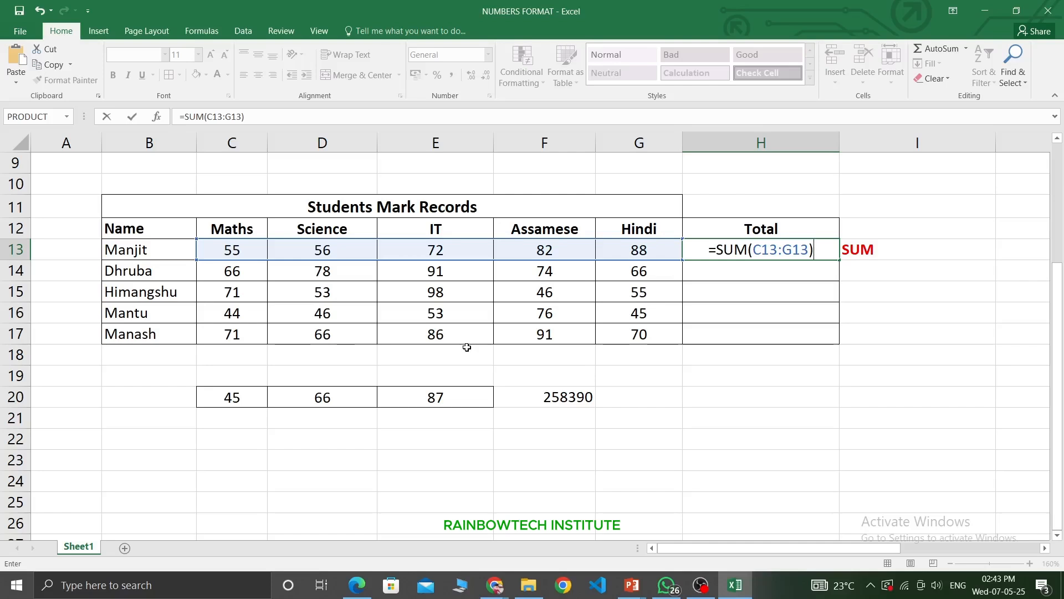
key("Return")
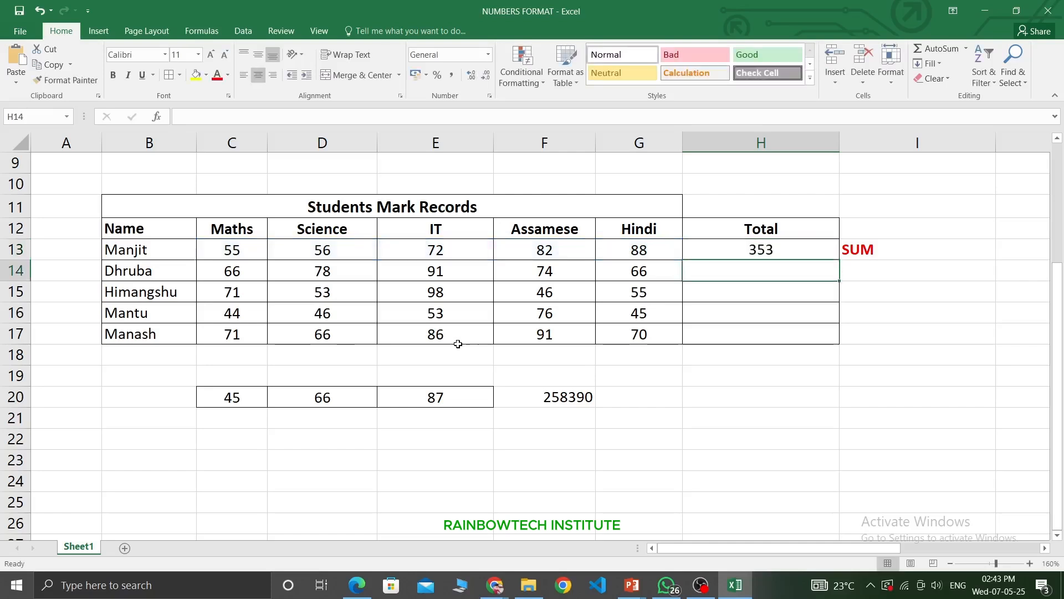
Copy the SUM formula from H13 down to H14 and check it against the marks in C14:G14.
left_click(782, 247)
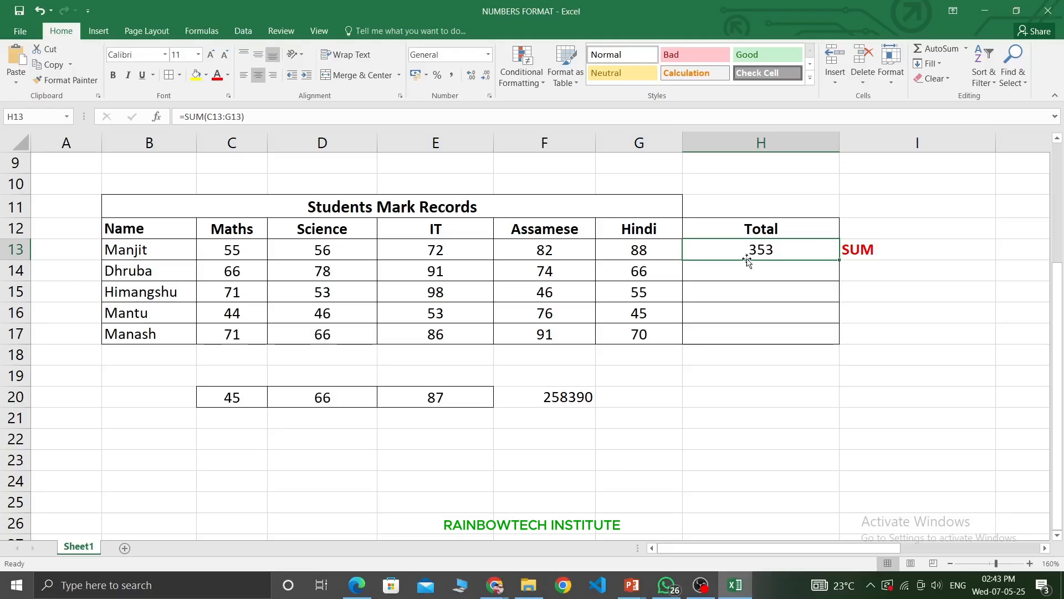
left_click_drag(840, 262, 841, 281)
left_click_drag(219, 269, 638, 271)
left_click(767, 271)
Compare the SUM ranges in H13 and H14 with row 14's marks, and fill H14's formula down to H17.
left_click(761, 248)
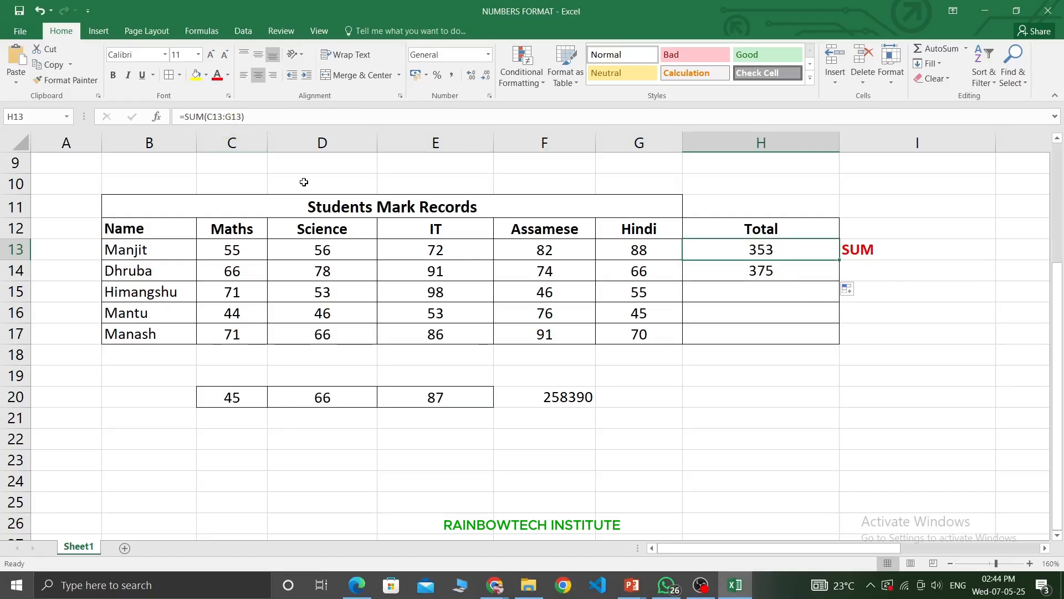
left_click(758, 270)
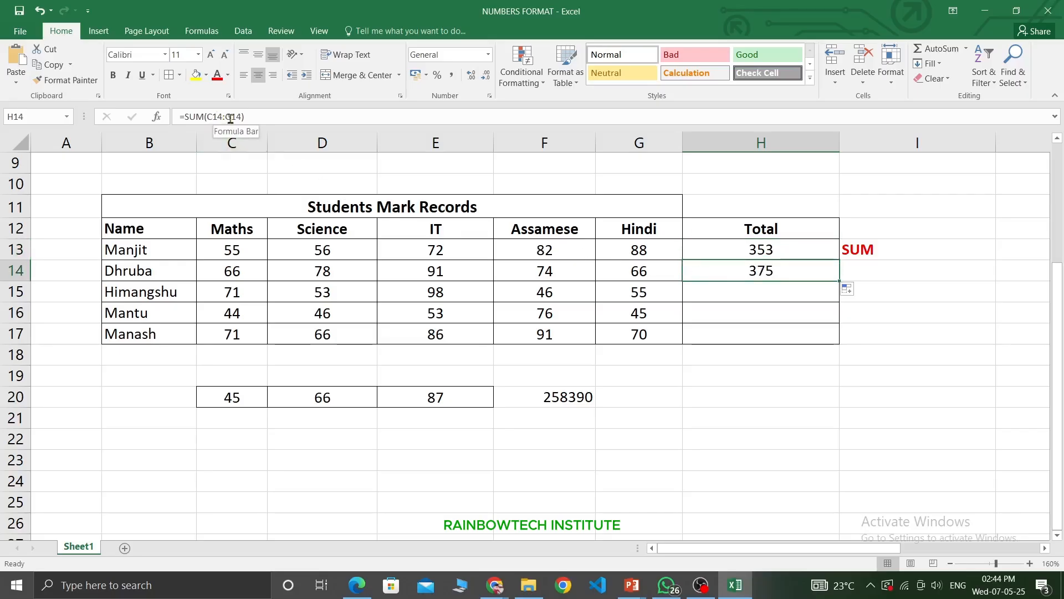
left_click(239, 271)
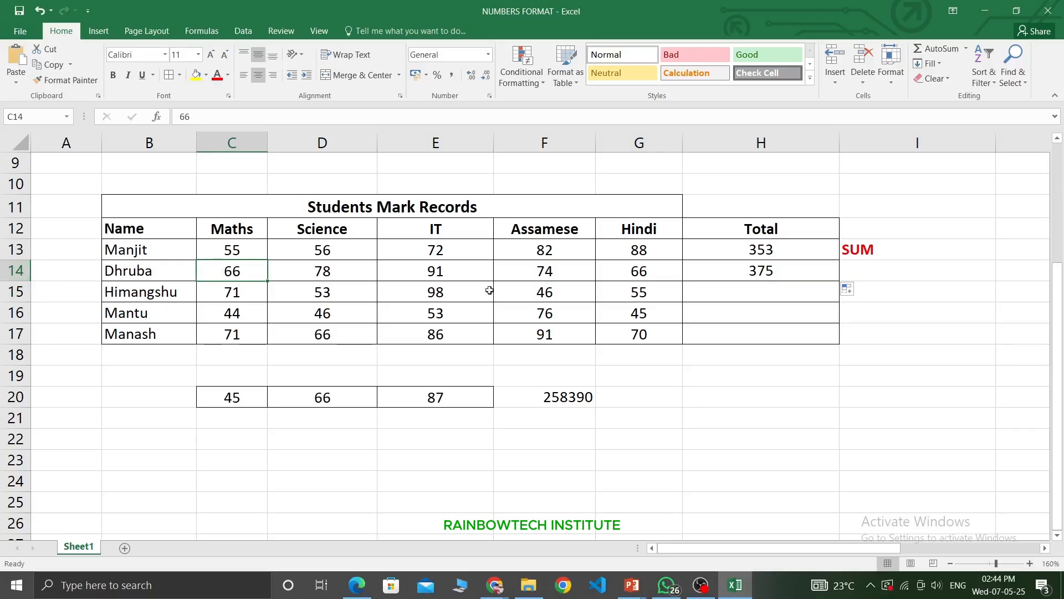
left_click(660, 277)
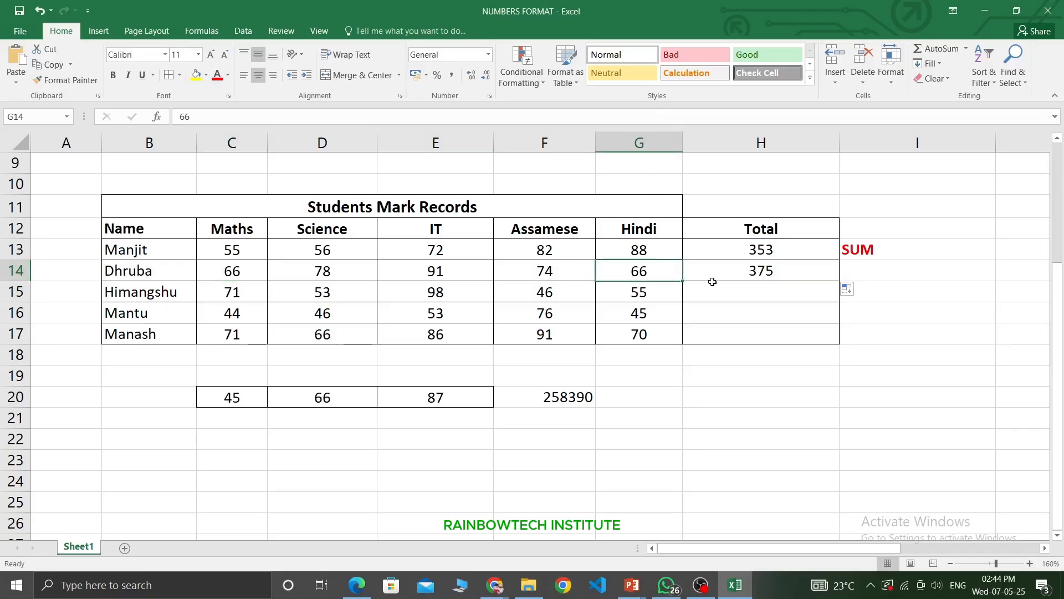
left_click(734, 270)
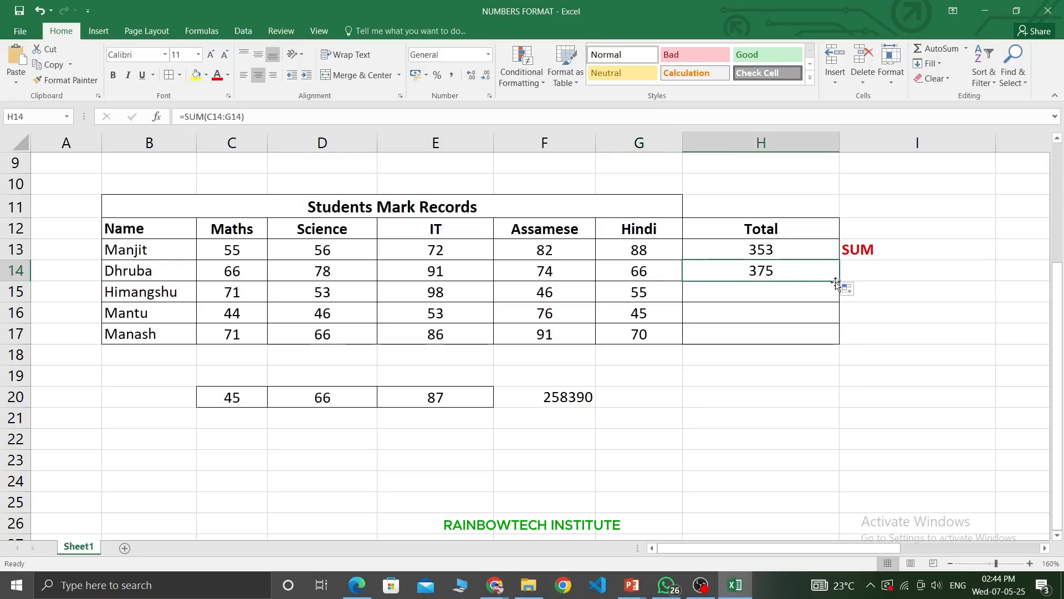
left_click_drag(837, 280, 841, 346)
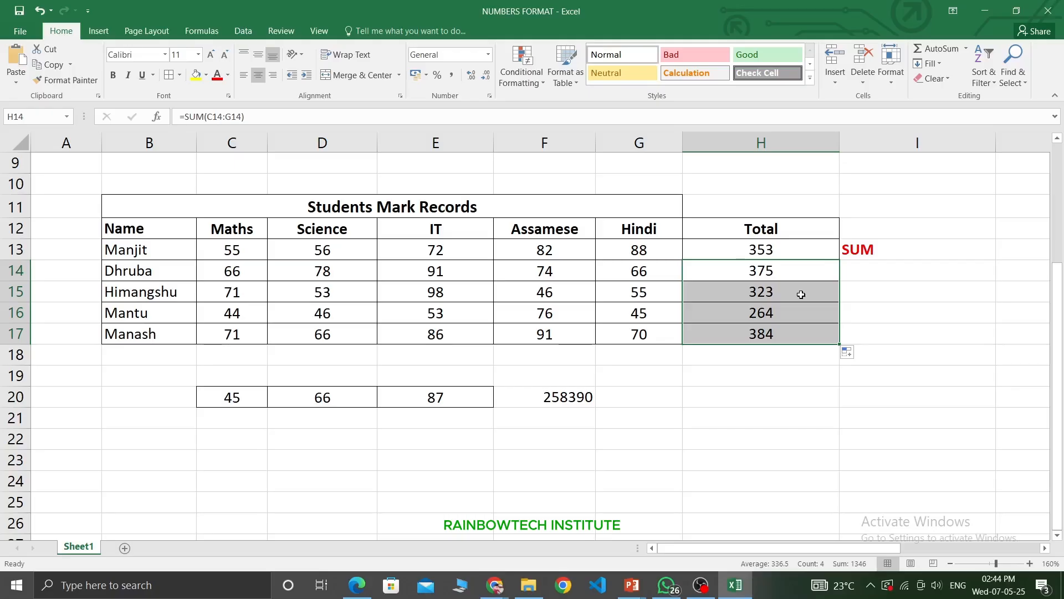
Clear the product in F20, enter 56 in F20, 23 in G20 and 33 in B20, and apply borders to B20:G20.
left_click_drag(220, 438, 671, 429)
left_click(553, 394)
key("Delete")
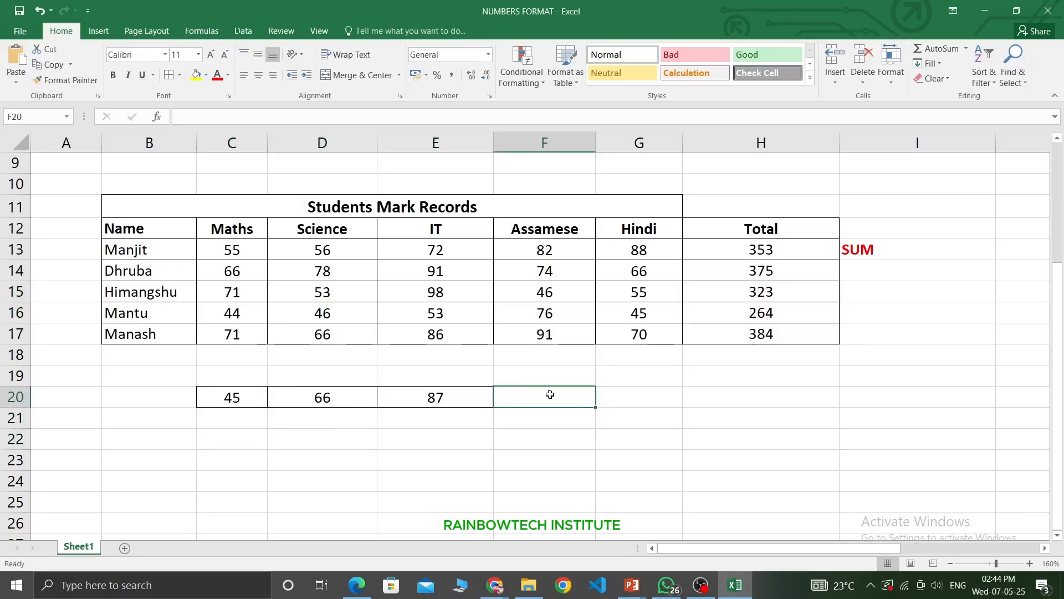
type("56")
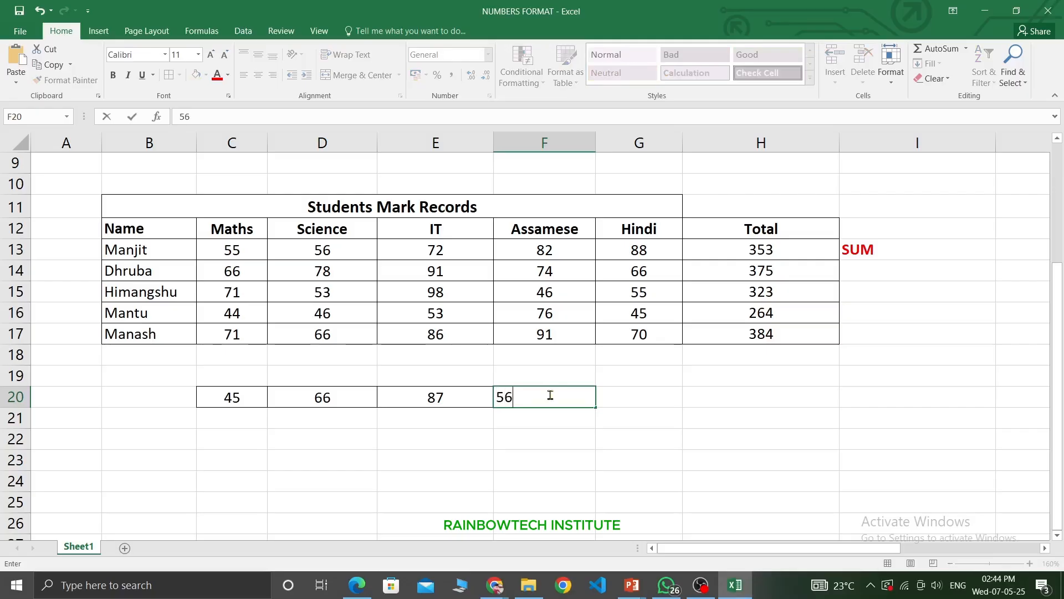
key("Tab")
type("23")
key("Tab")
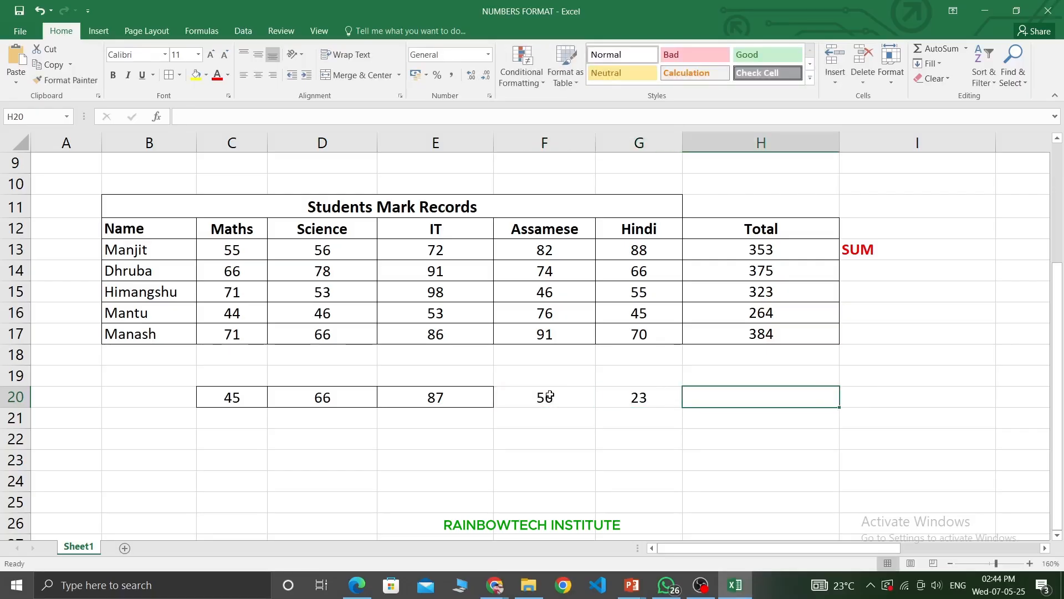
left_click(157, 391)
type("33")
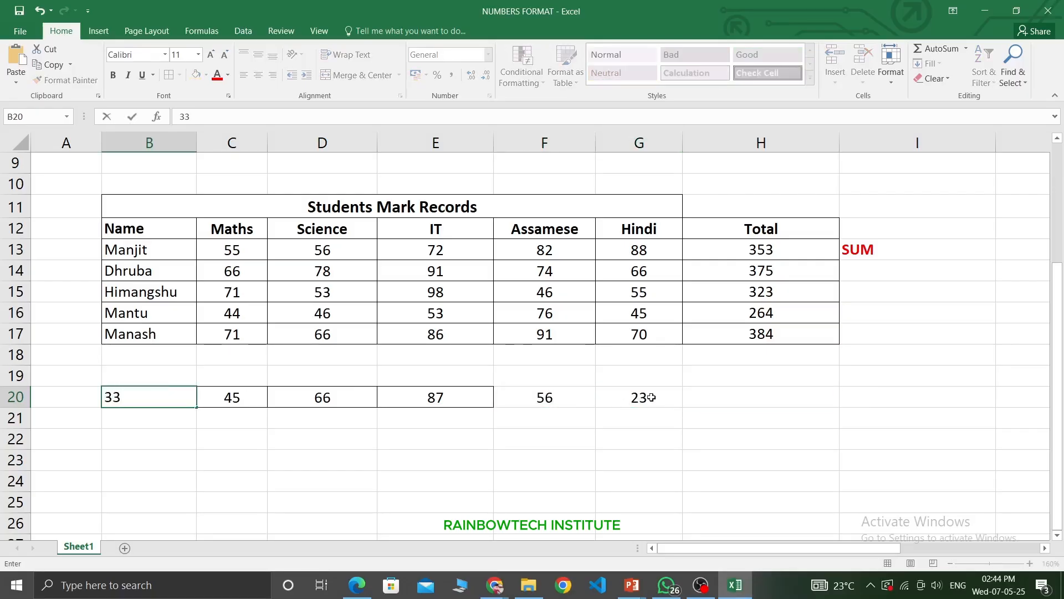
left_click_drag(649, 396, 160, 398)
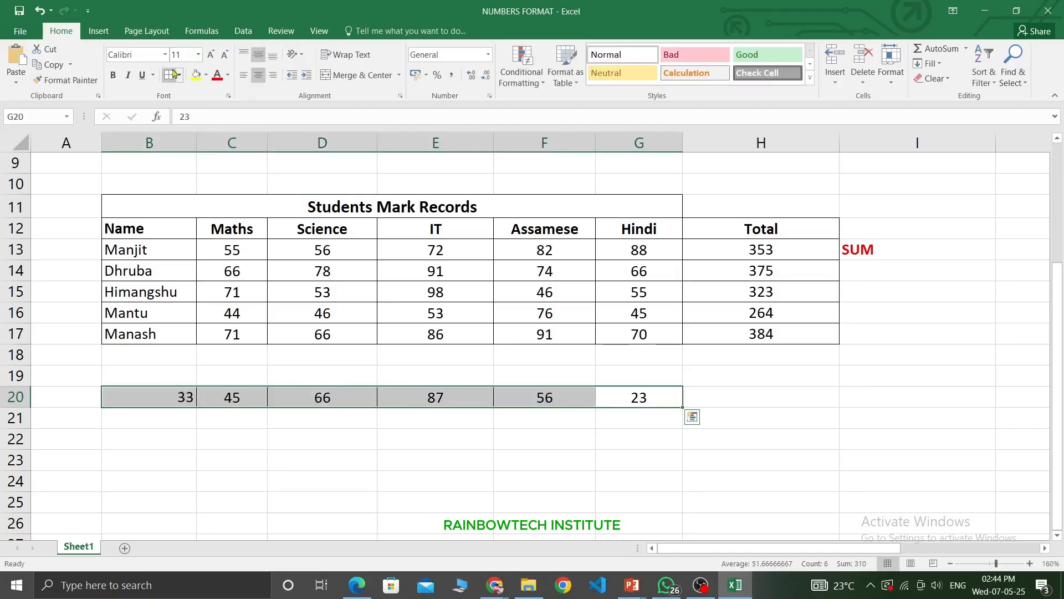
Multiply the six numbers in row 20 in H20 with the formula =PRODUCT(B20:G20).
left_click(735, 404)
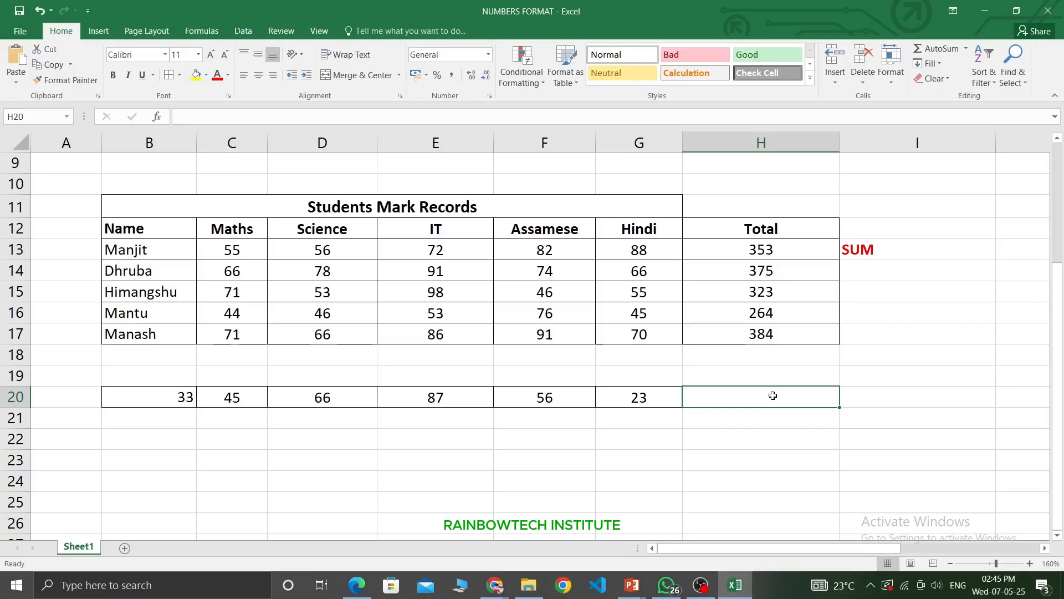
type("=")
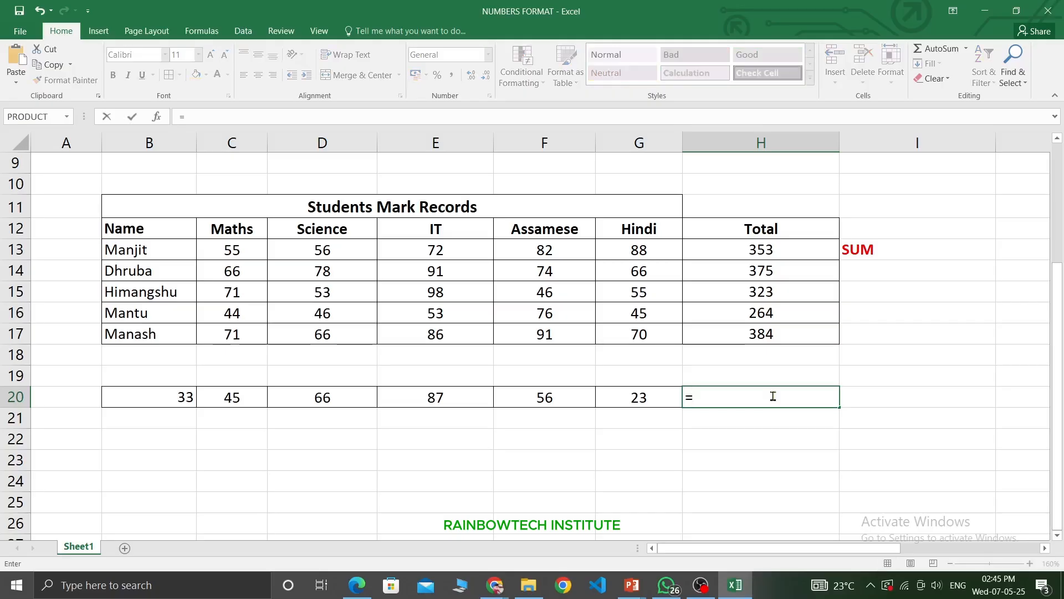
type("PROD")
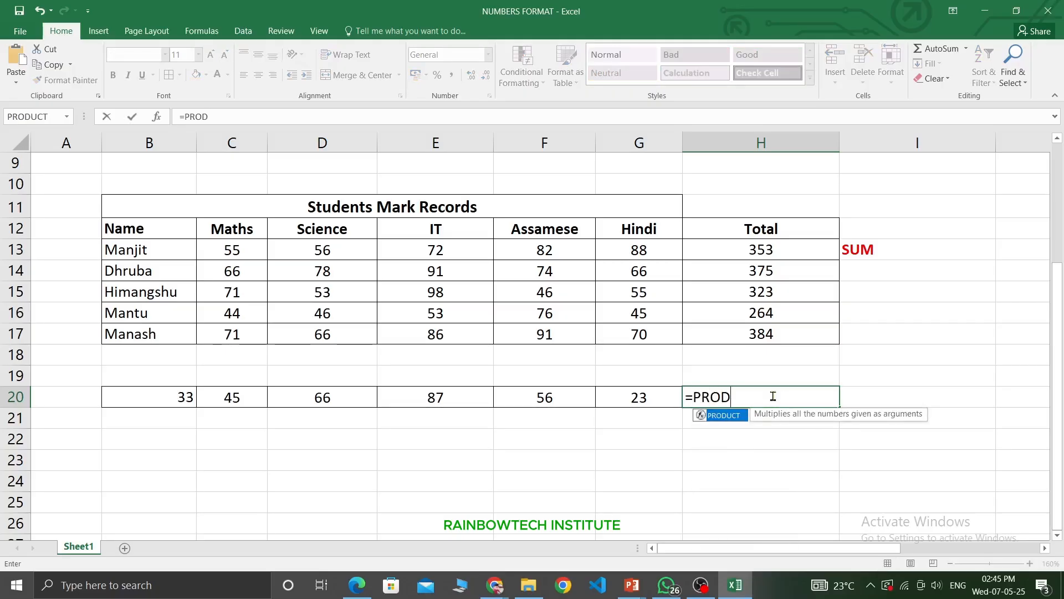
type("UCT(")
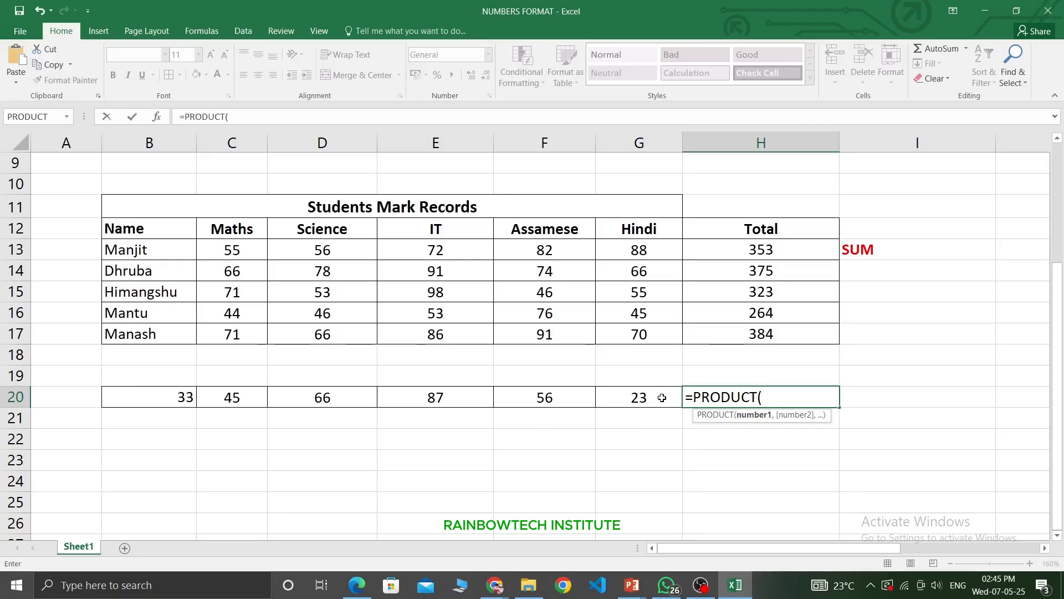
left_click(152, 396)
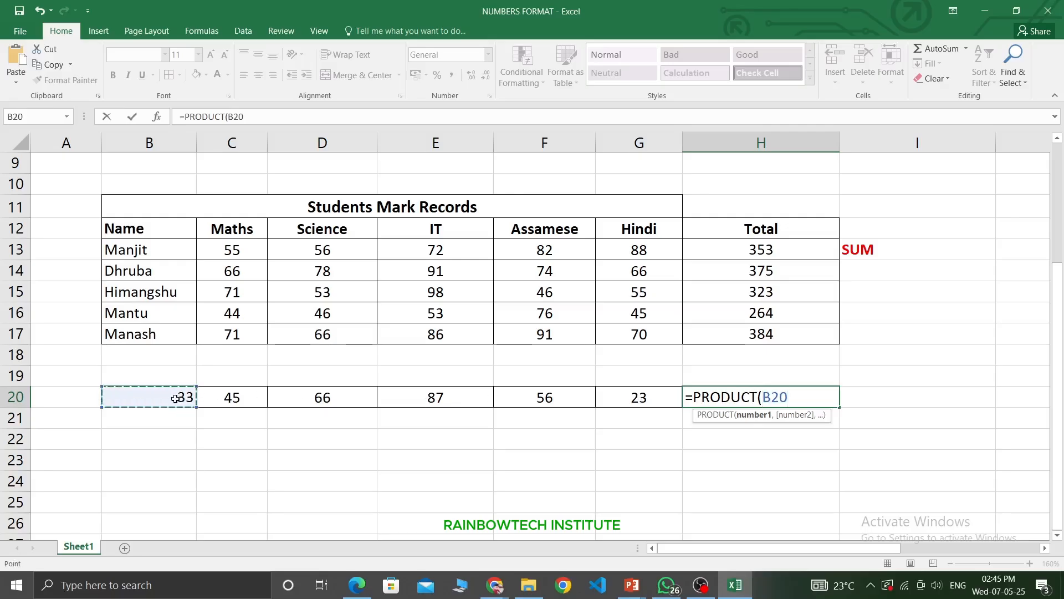
key("F8")
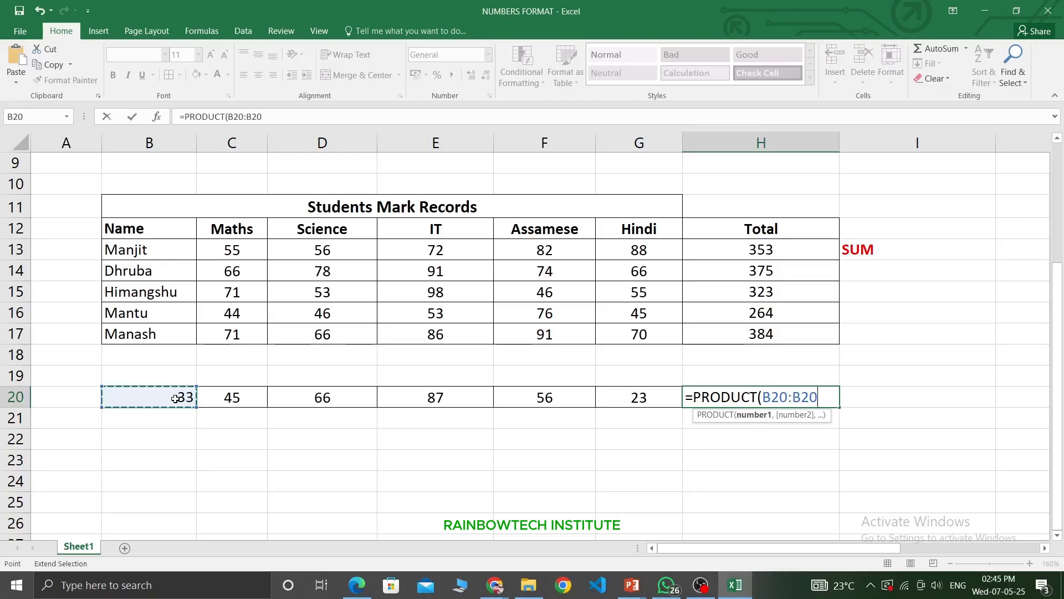
key("BackSpace")
key("BackSpace")
key("BackSpace")
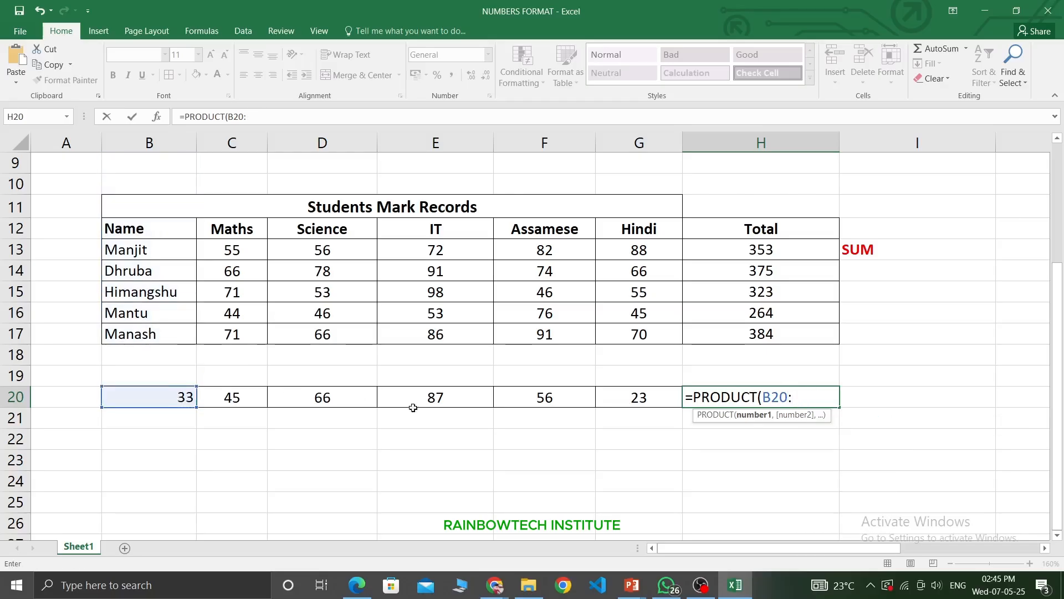
left_click(649, 400)
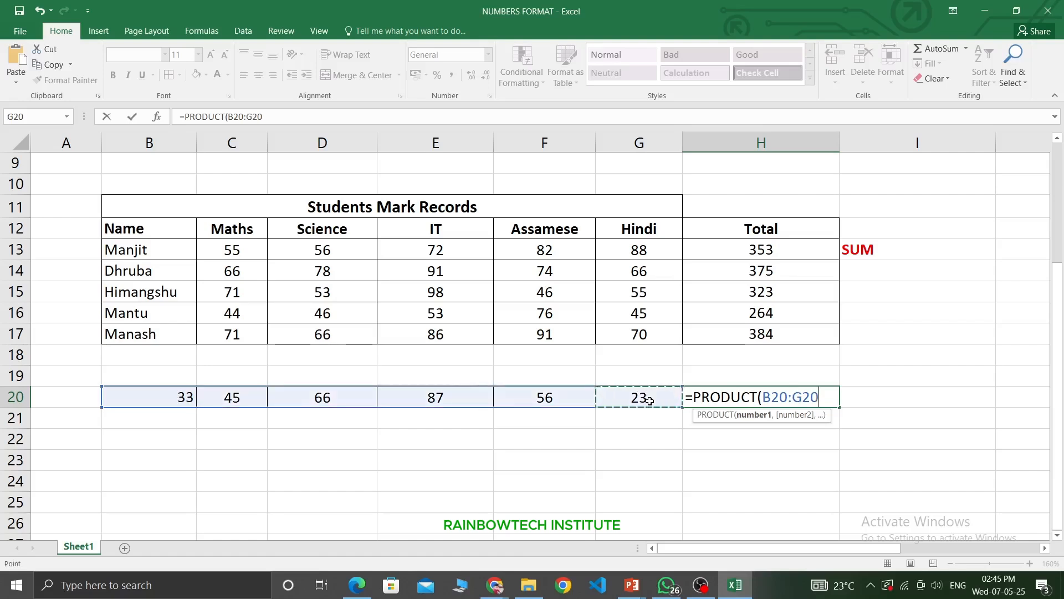
type(")")
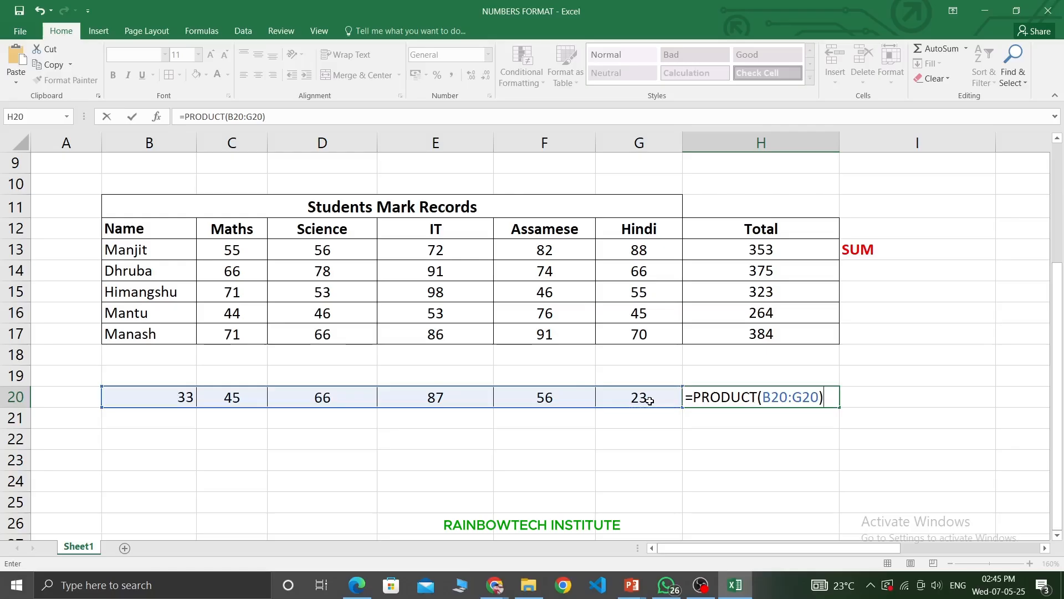
key("Return")
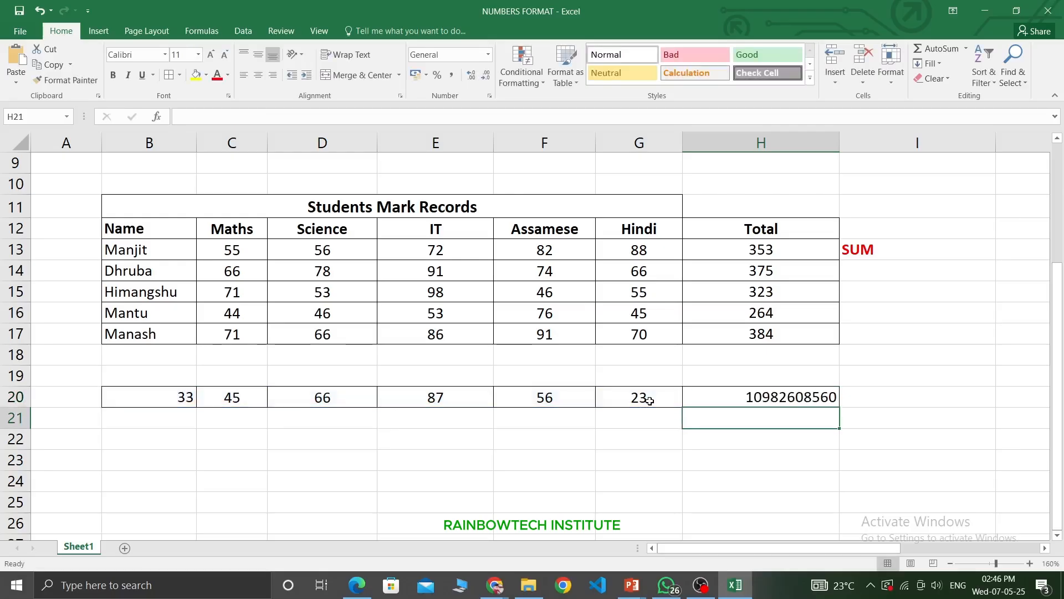
left_click(779, 400)
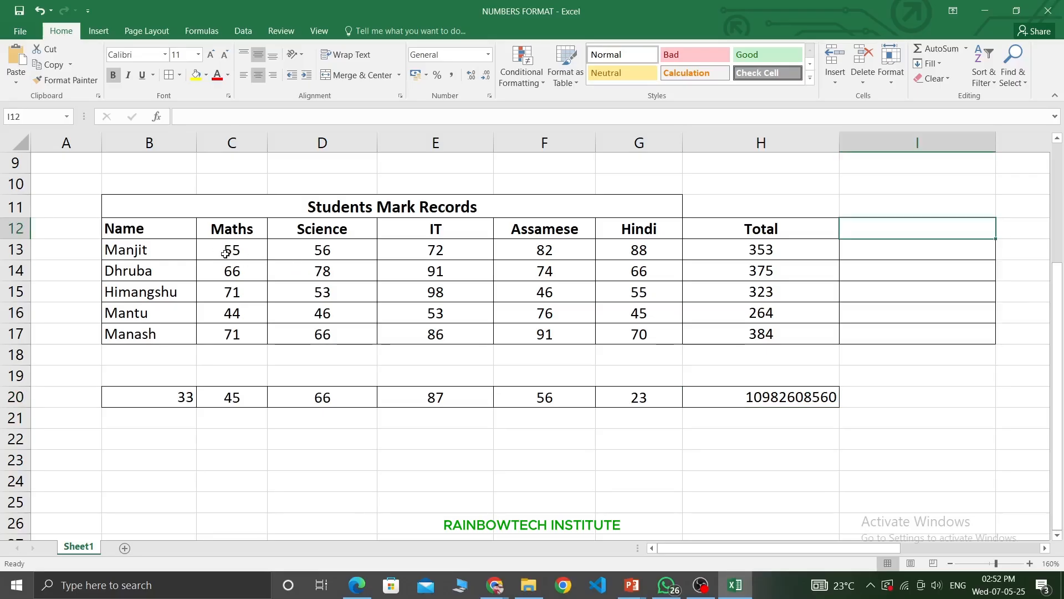
Review the marks in C13:G17 and add the column heading AVERAGE in I12.
left_click_drag(226, 253, 629, 330)
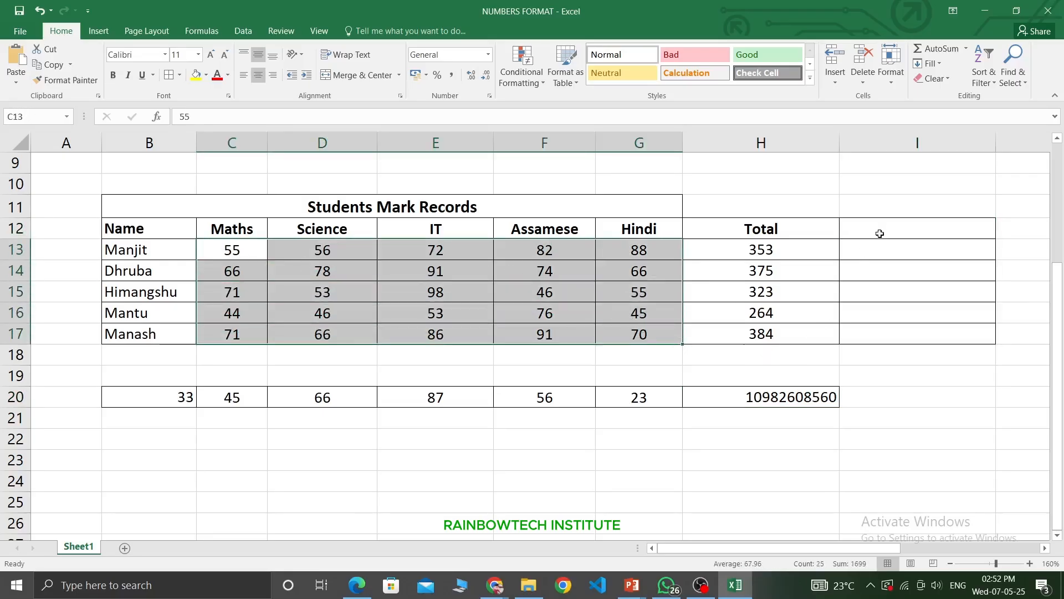
left_click_drag(881, 232, 889, 340)
left_click_drag(255, 254, 631, 336)
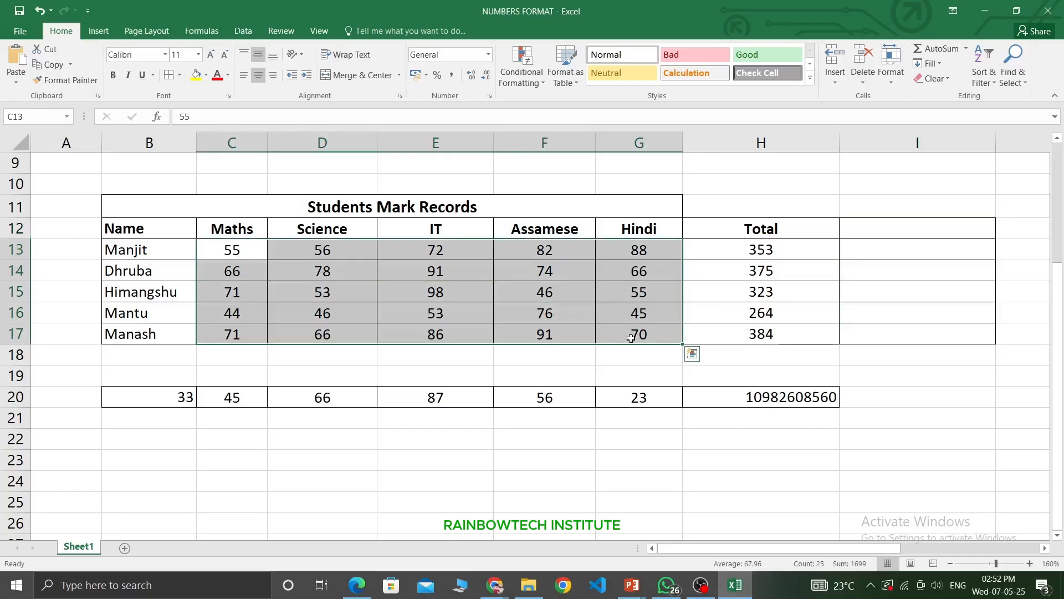
left_click(898, 229)
type("AVEARGE")
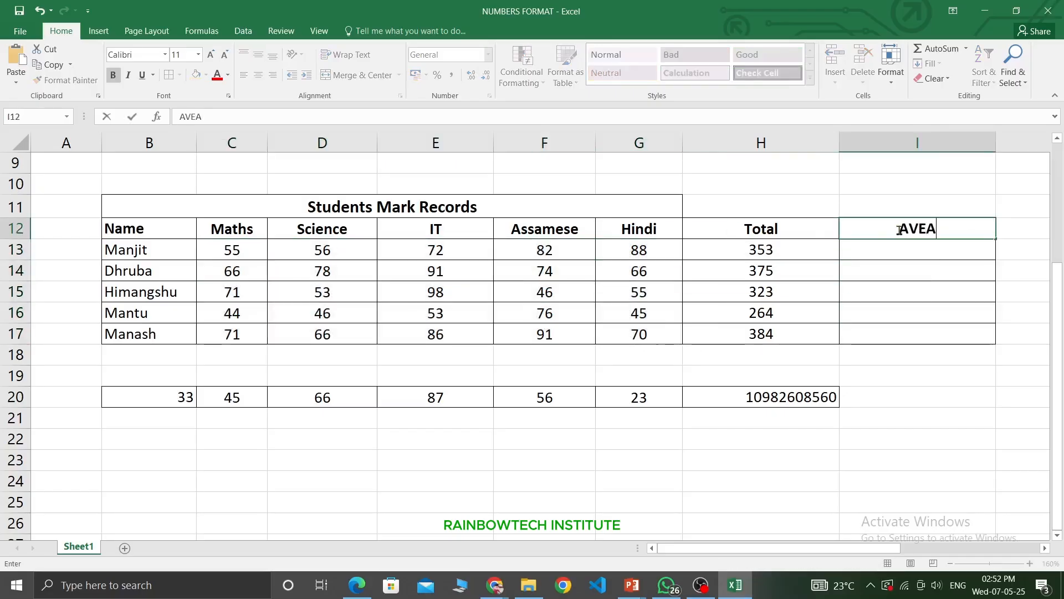
key("BackSpace")
key("BackSpace")
key("BackSpace")
key("BackSpace")
type("RAGE")
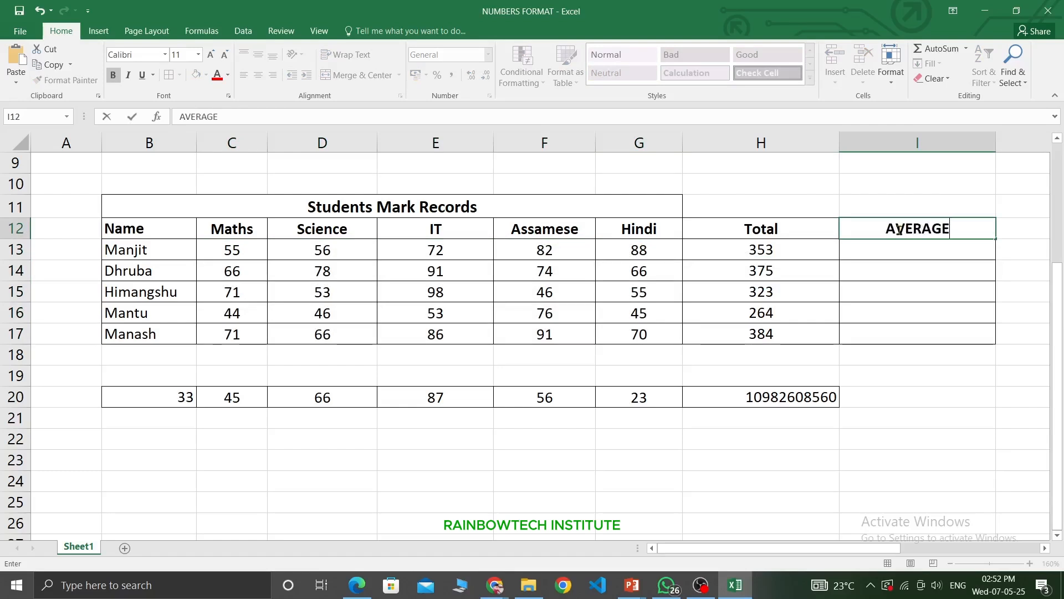
key("Return")
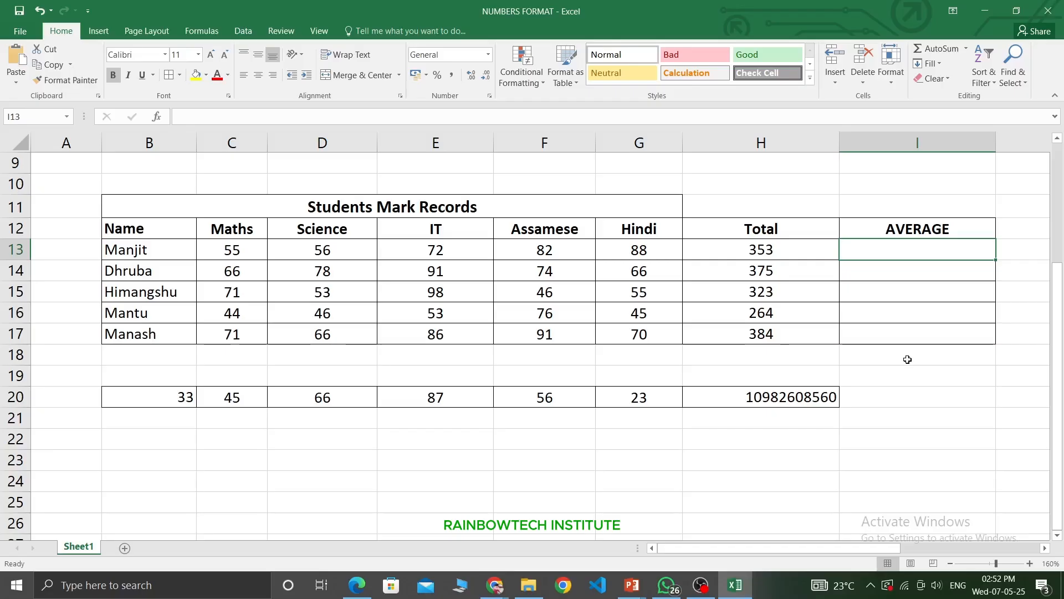
Calculate the first student's average in I13 with the typed-number formula =(55+56+72+82+88)/5 and compare it with the marks table.
type("=-")
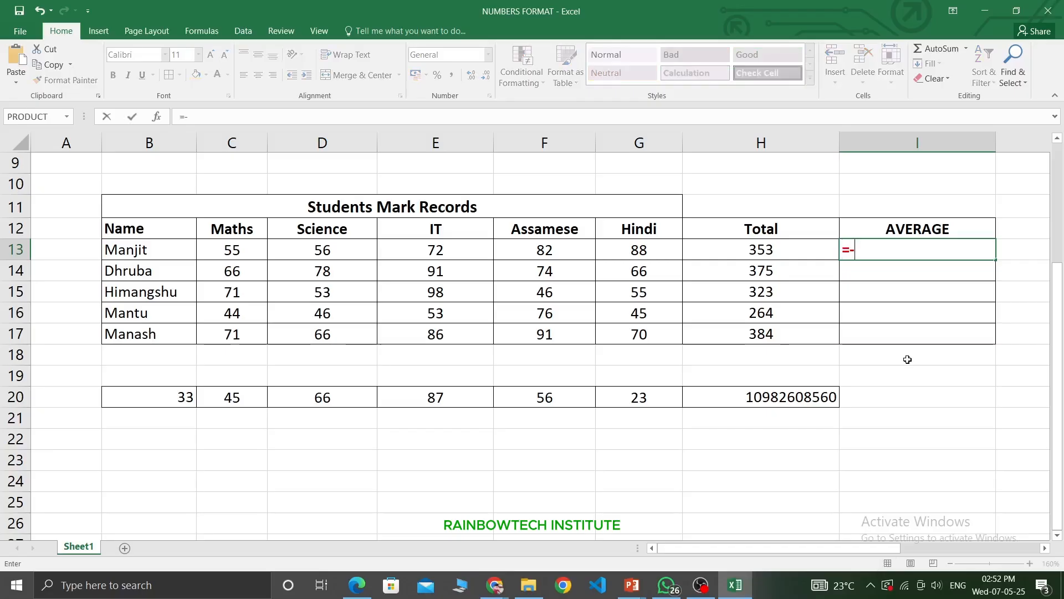
key("BackSpace")
type("55")
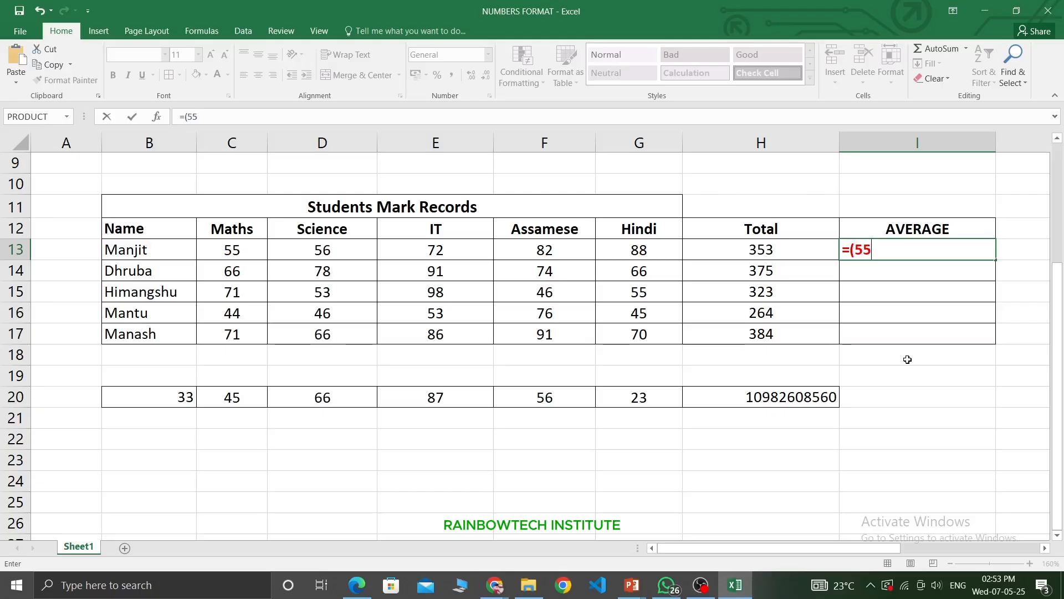
type("+56+")
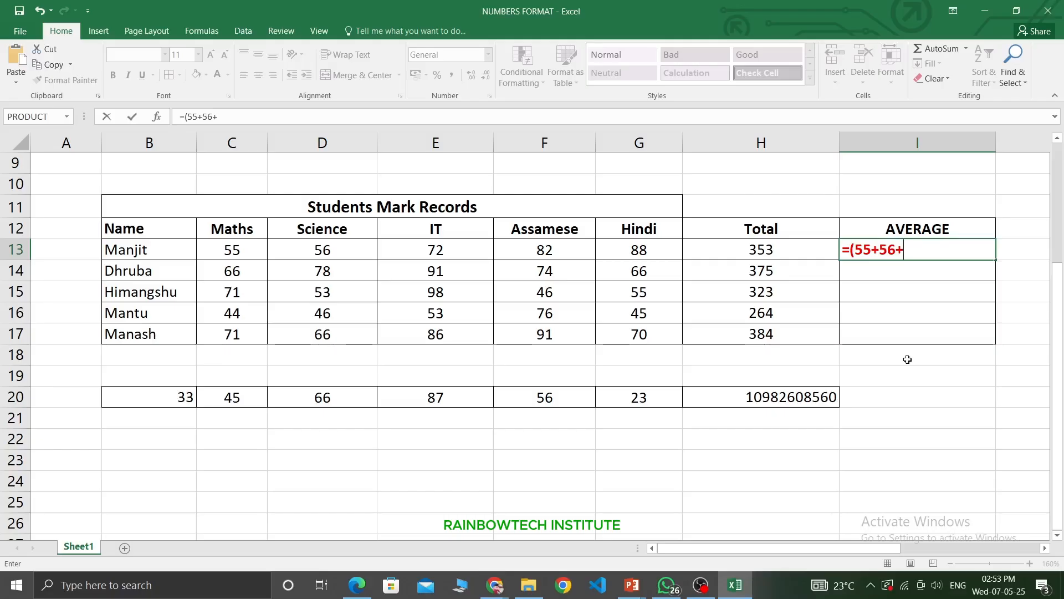
type("72+82+88")
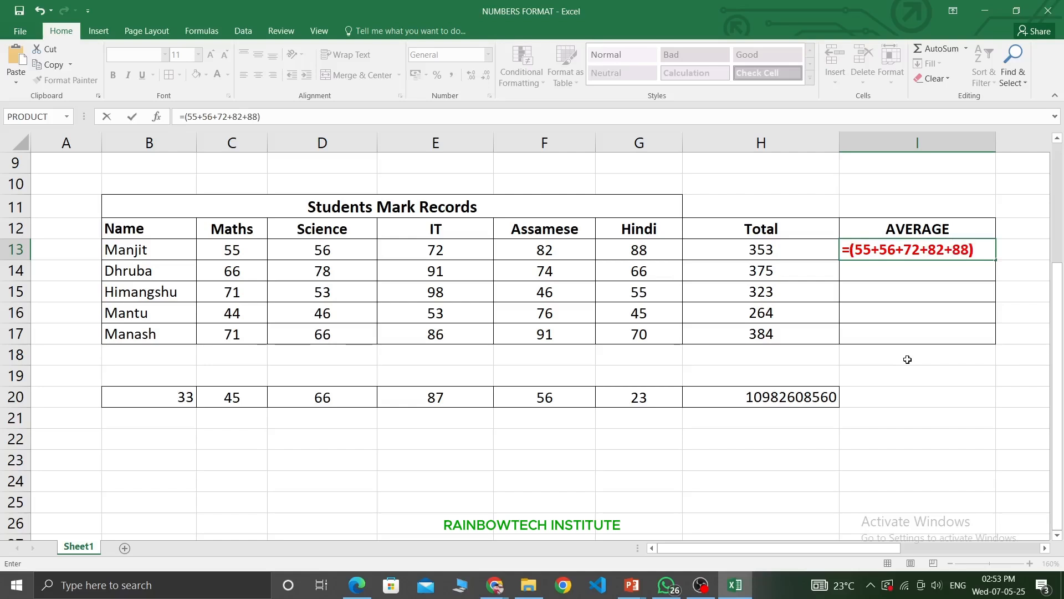
type(")/5")
key("Return")
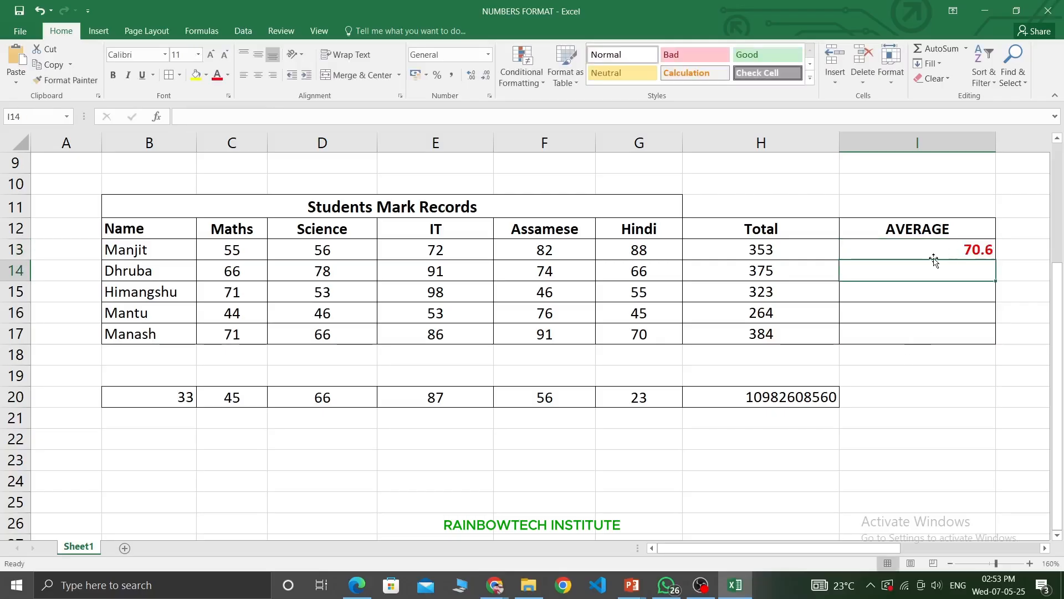
left_click(945, 233)
left_click(949, 250)
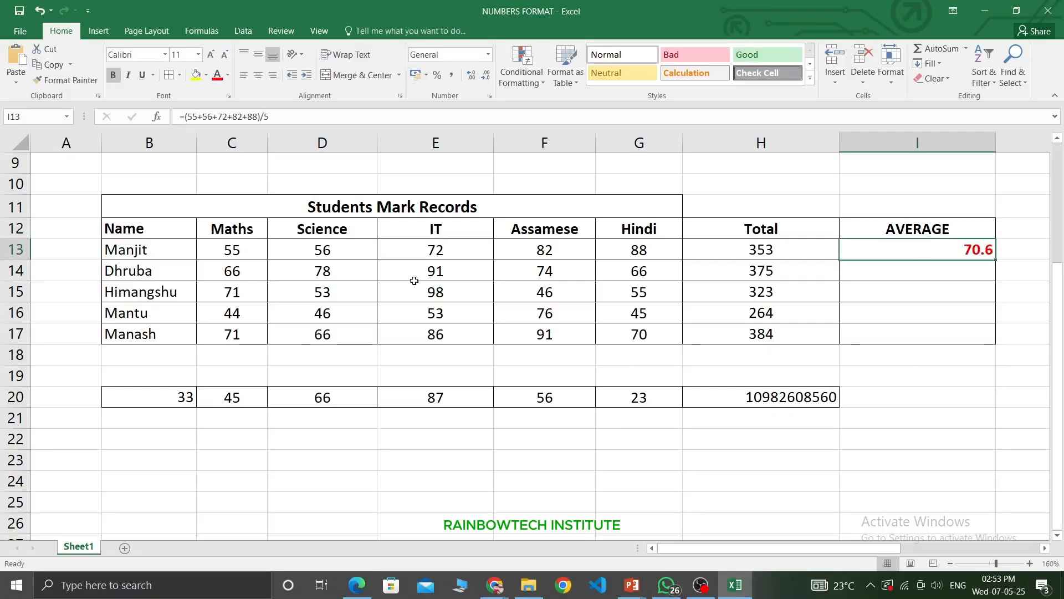
left_click_drag(226, 253, 623, 333)
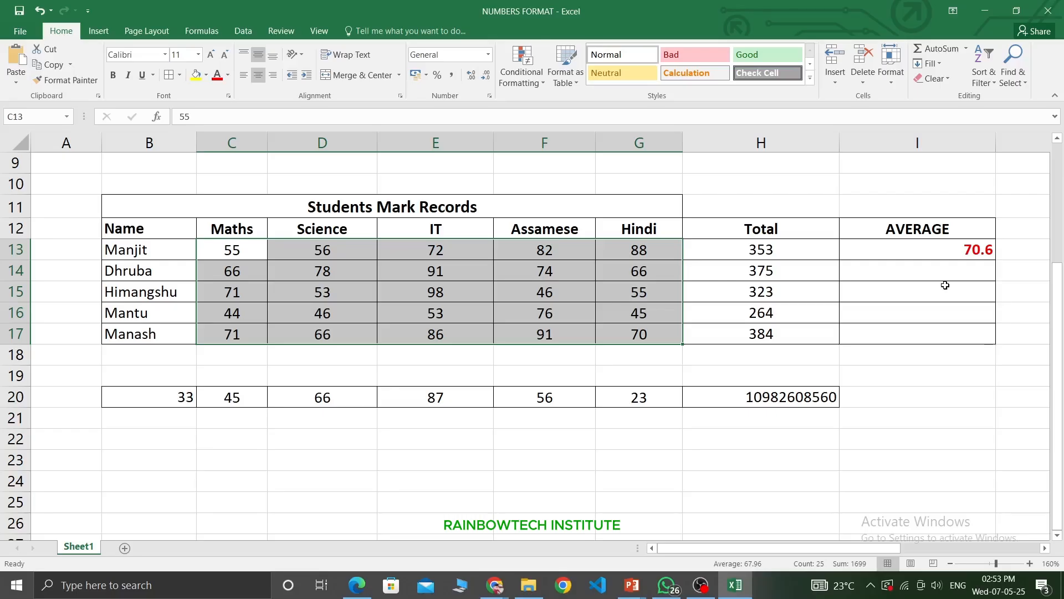
Replace the typed-number formula in I13 with =AVERAGE(C13:G13).
left_click(946, 253)
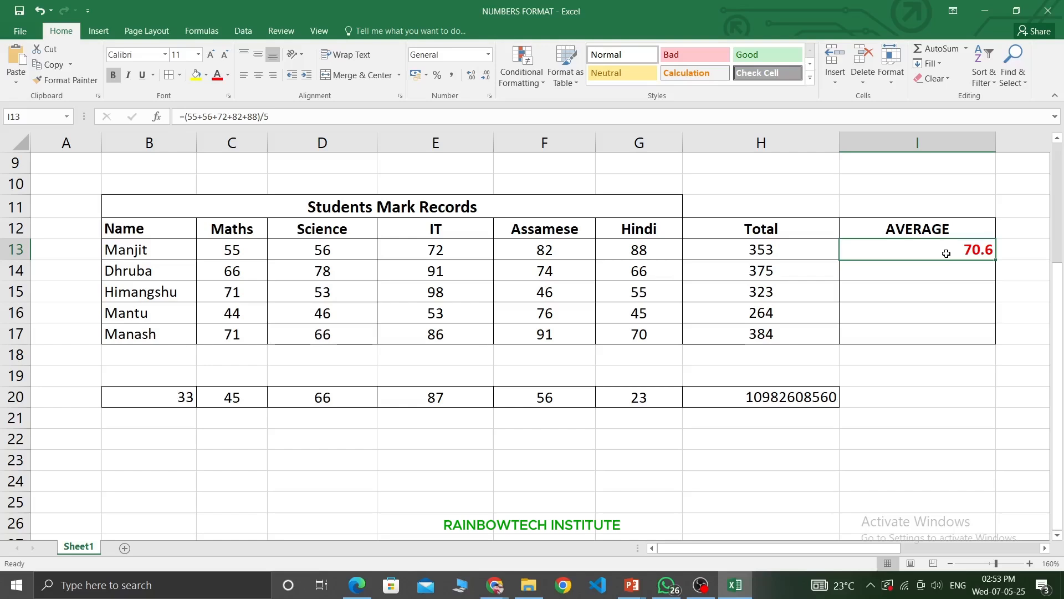
key("Delete")
type("=")
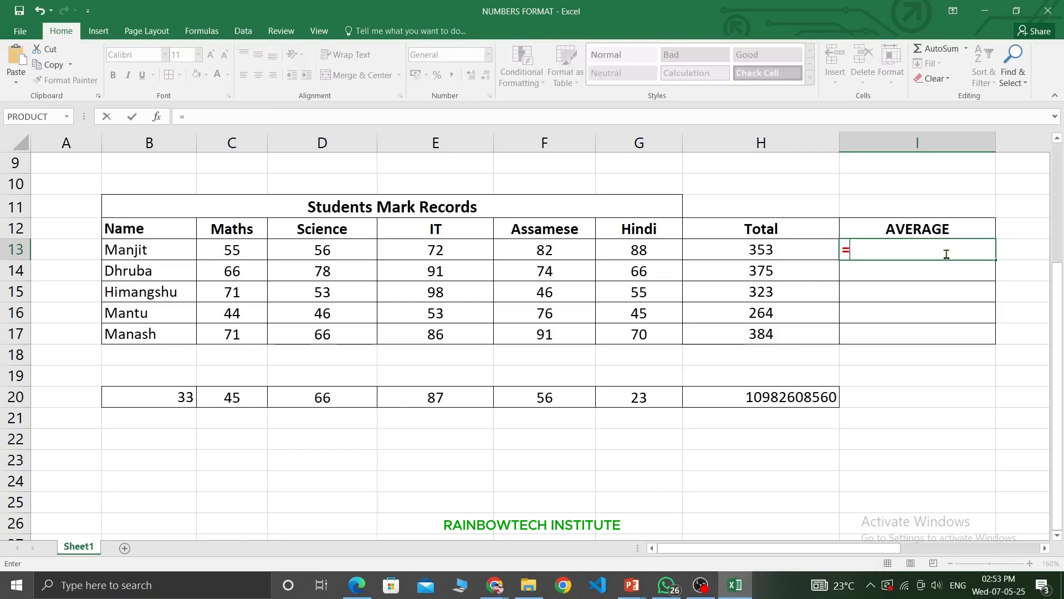
type("AVERA")
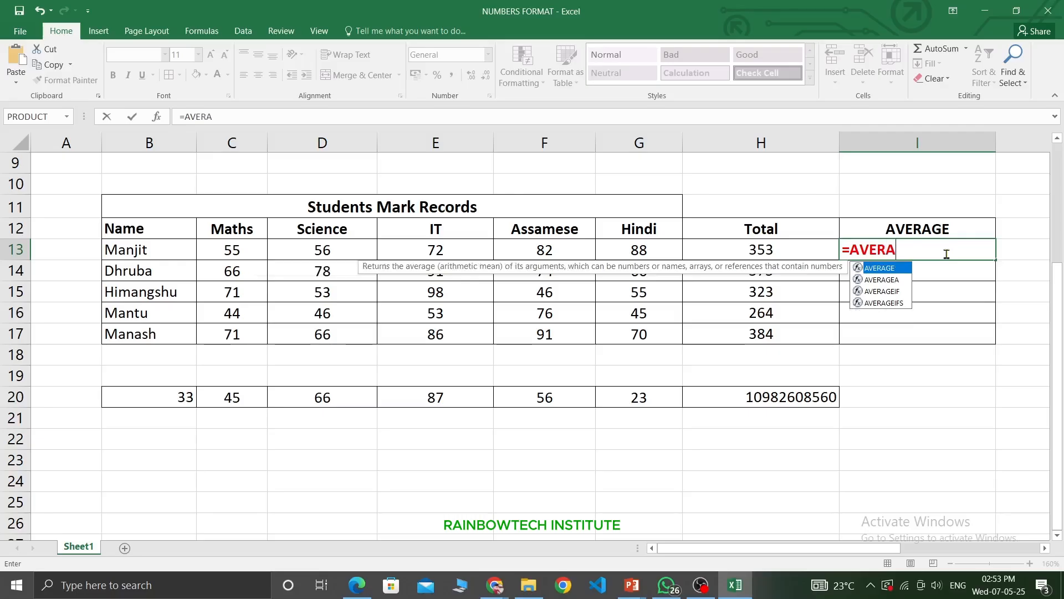
type("GE(")
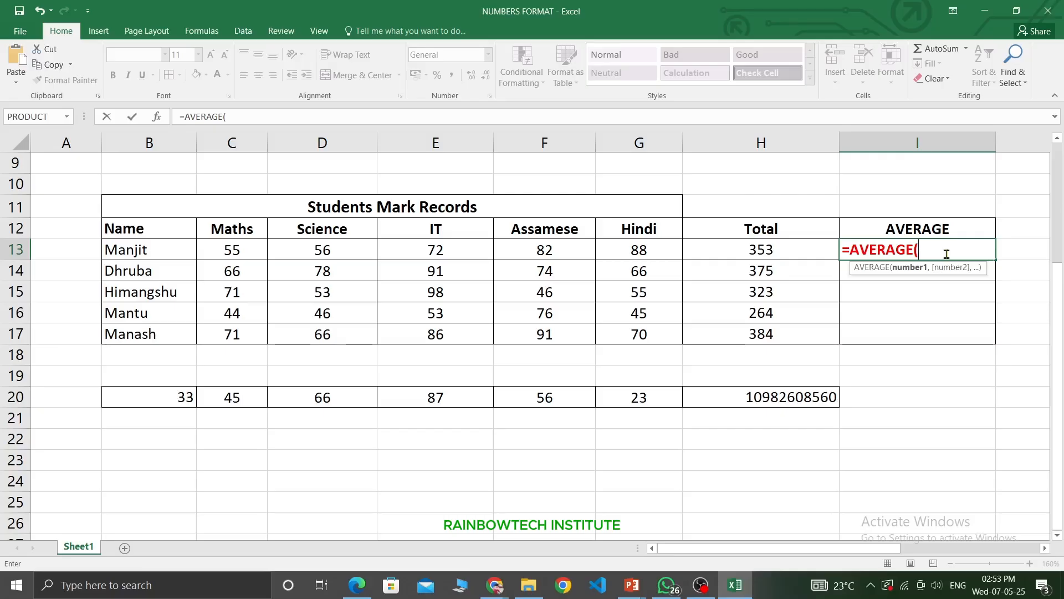
left_click(241, 249)
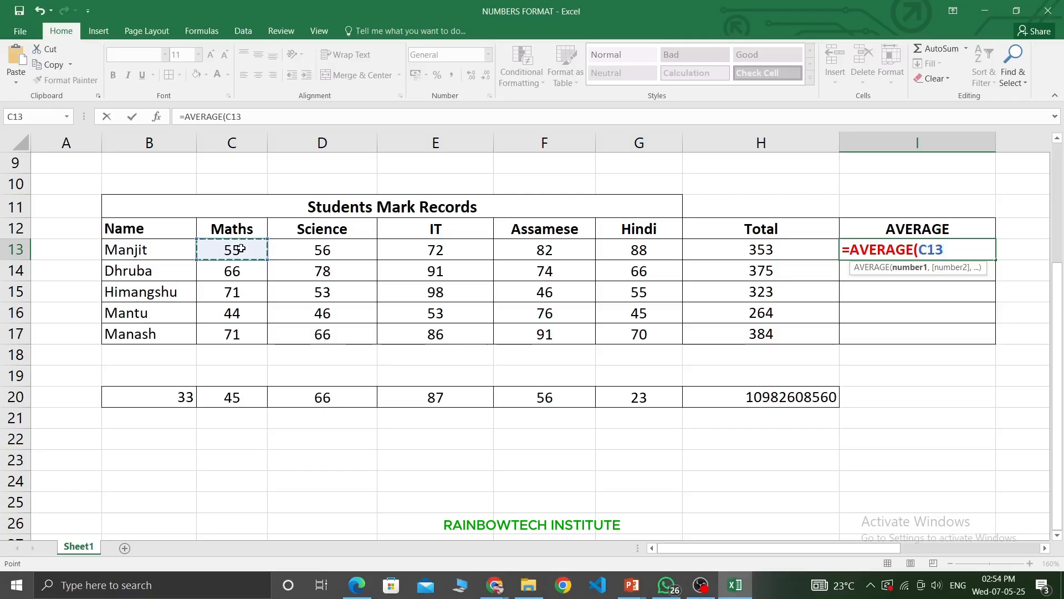
key("F8")
key("BackSpace")
key("BackSpace")
key("BackSpace")
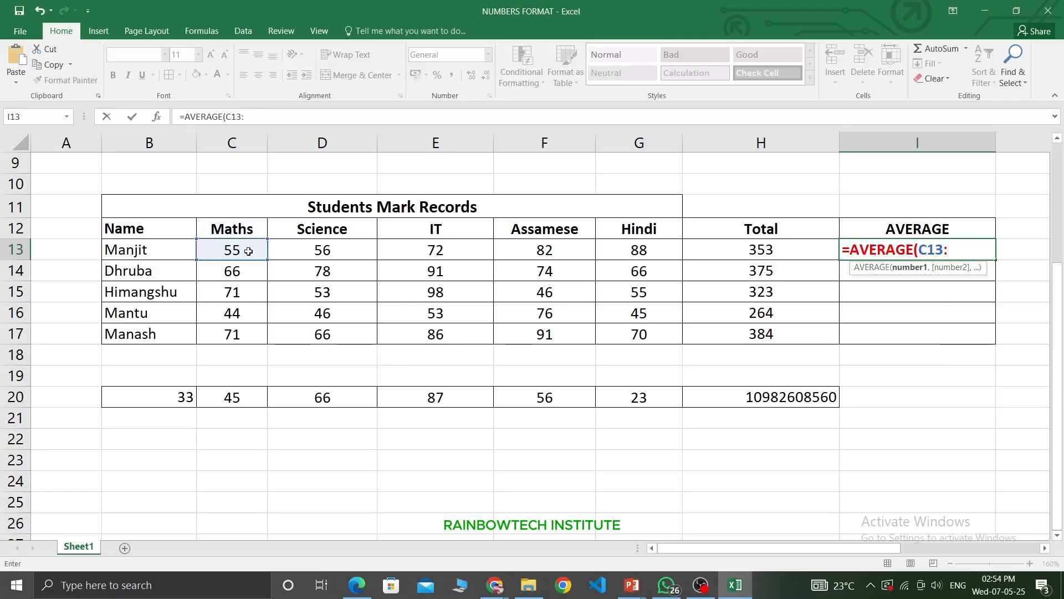
left_click(636, 253)
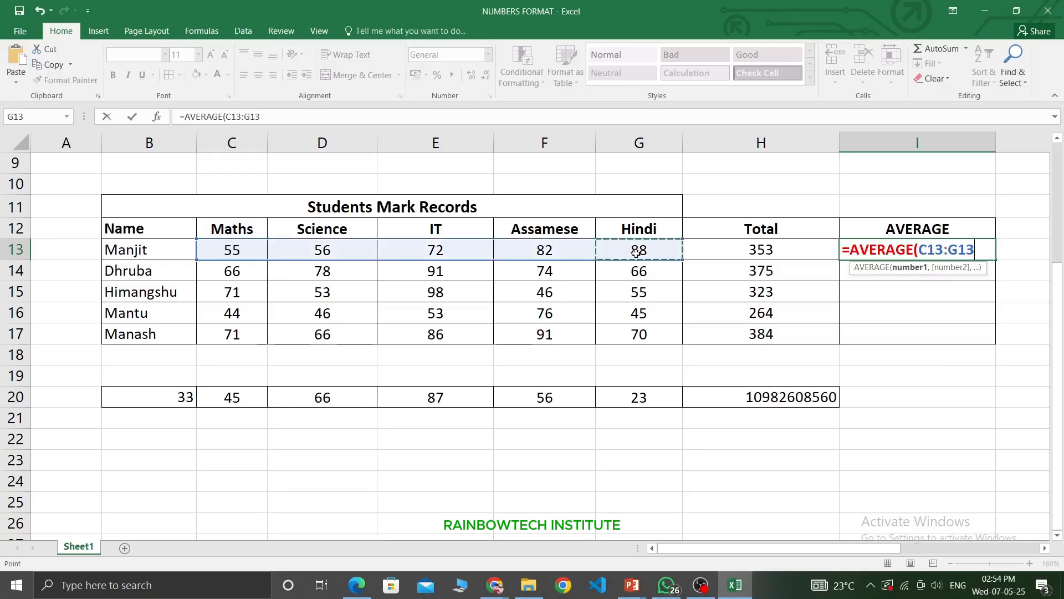
type(")")
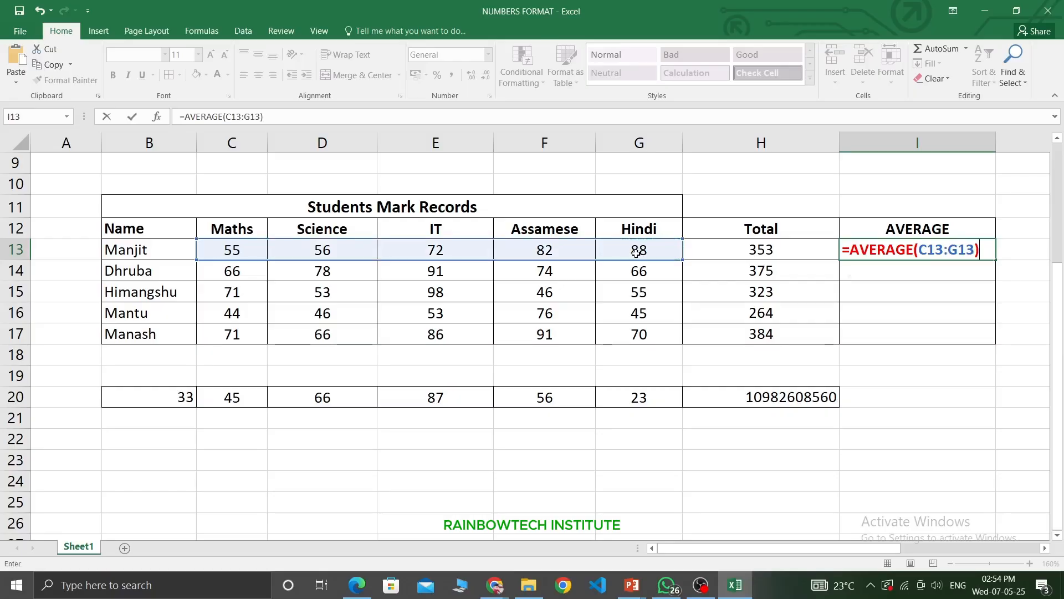
key("Return")
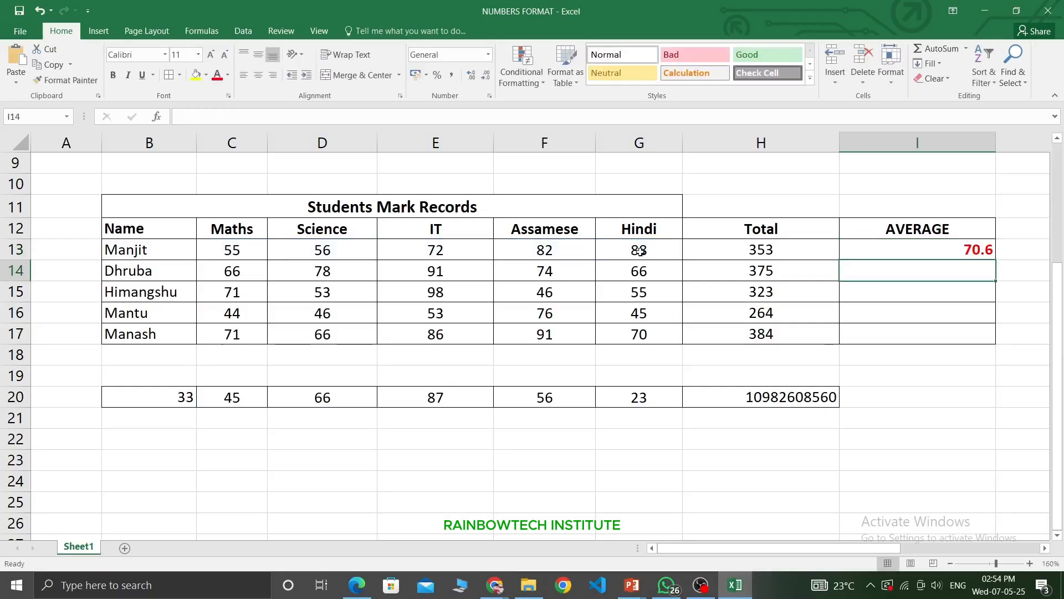
Fill the AVERAGE formula from I13 down to I17 and centre the averages horizontally.
left_click(930, 252)
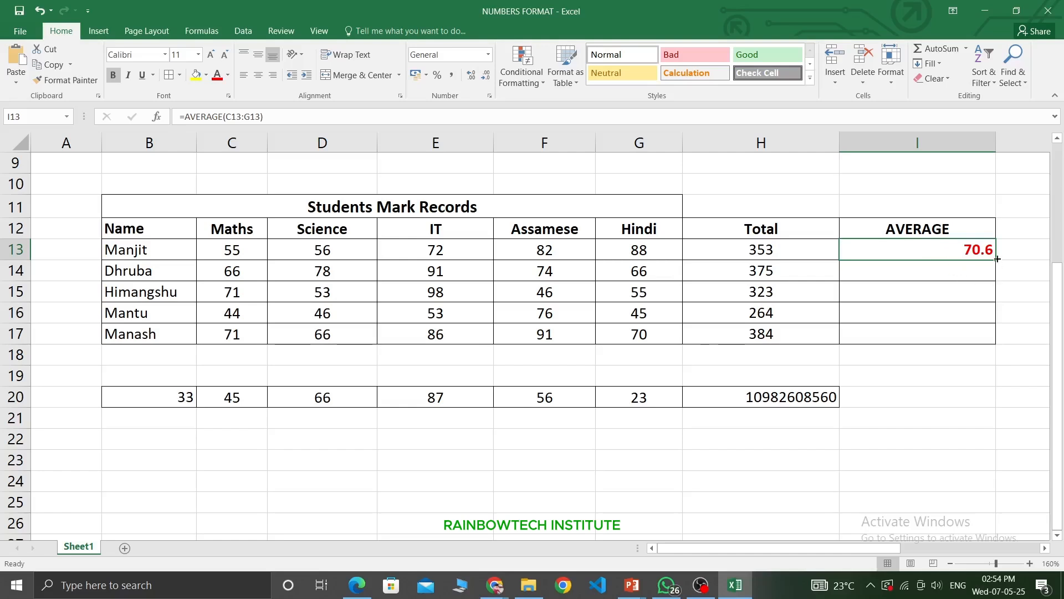
left_click_drag(997, 259, 997, 339)
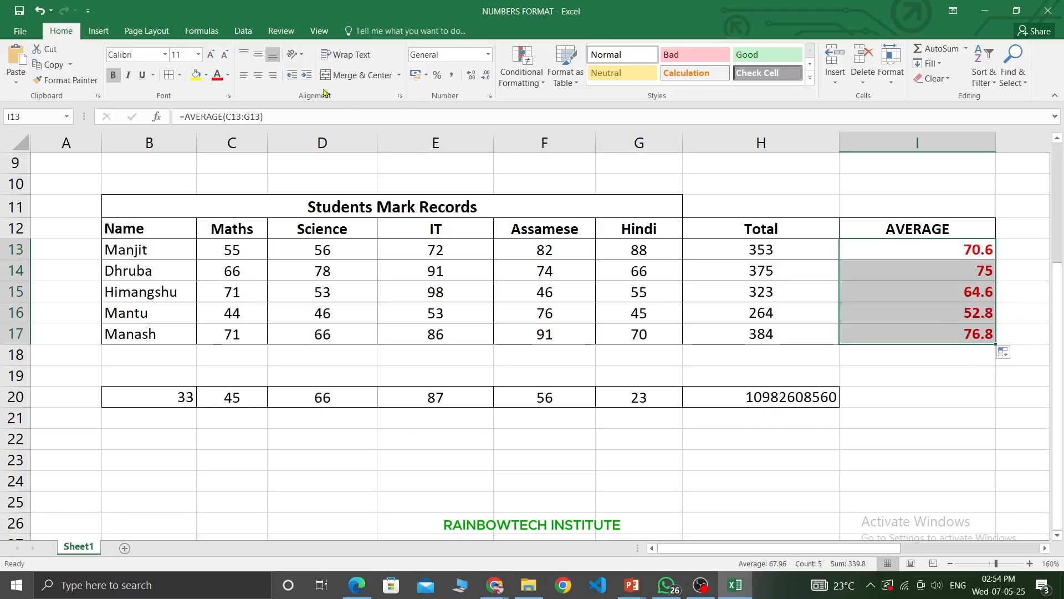
left_click(259, 75)
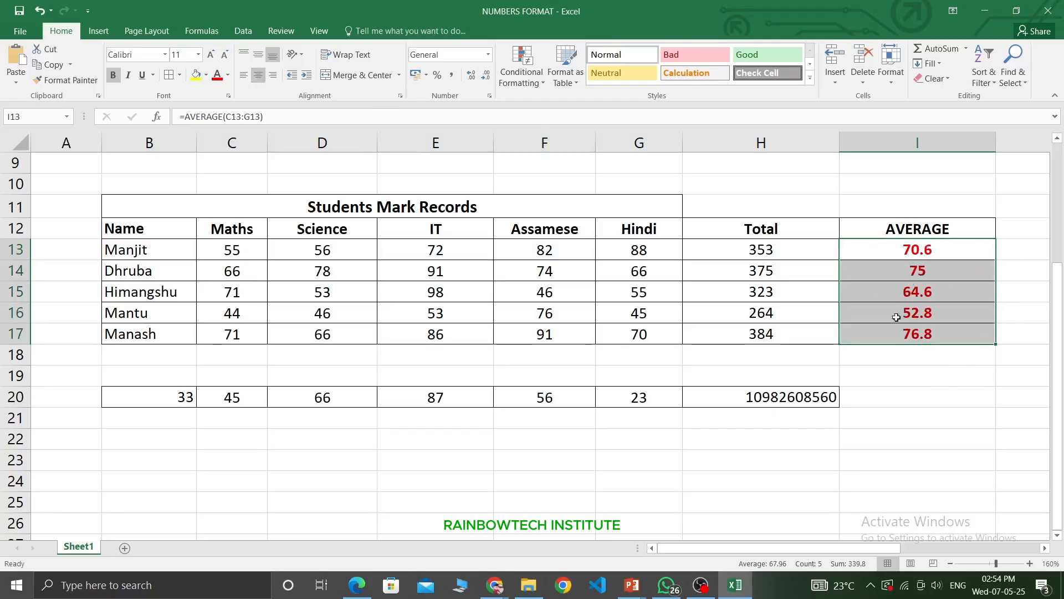
Compare the marks in rows 14 to 16 of columns C to G with the averages in column I.
left_click_drag(231, 271, 637, 271)
left_click(930, 273)
left_click(220, 296)
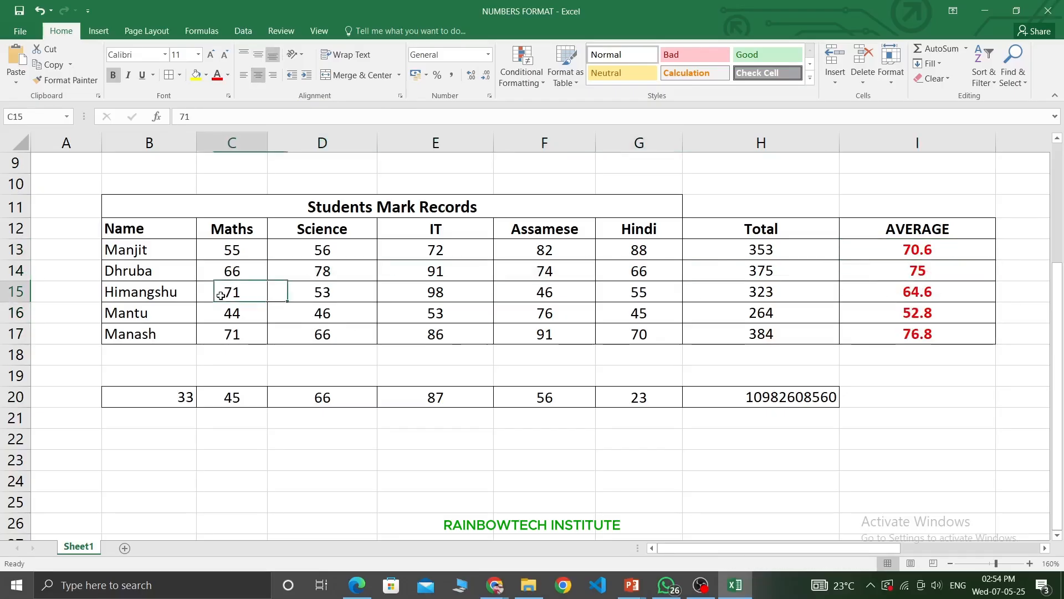
left_click_drag(221, 296, 660, 294)
left_click(896, 297)
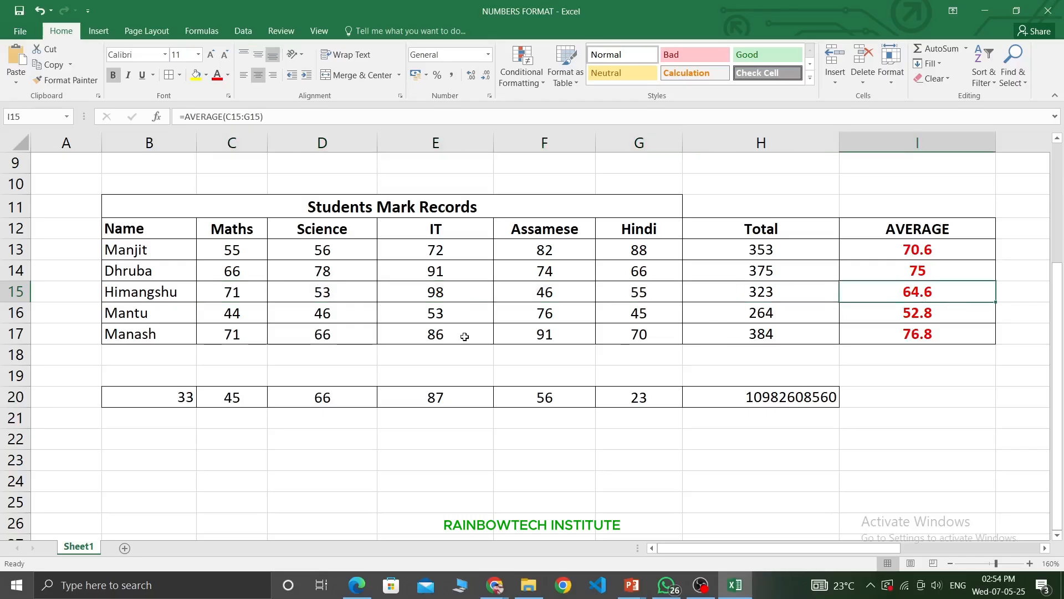
left_click_drag(235, 315, 636, 313)
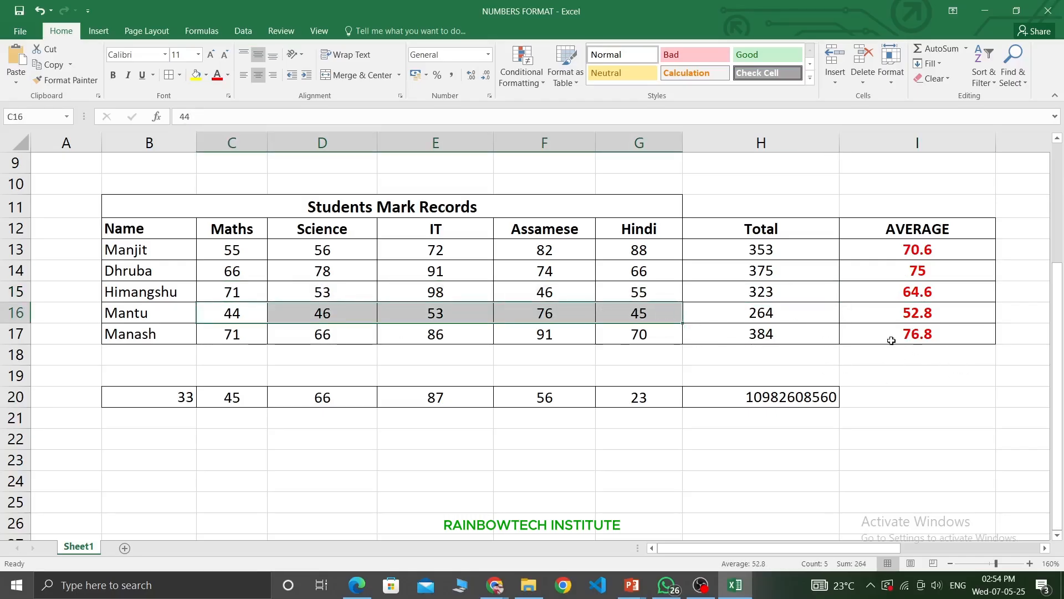
Refill the SUM formula from H13 down to H17 and the AVERAGE formula from I13 down to I17.
left_click_drag(761, 249, 759, 331)
left_click(815, 259)
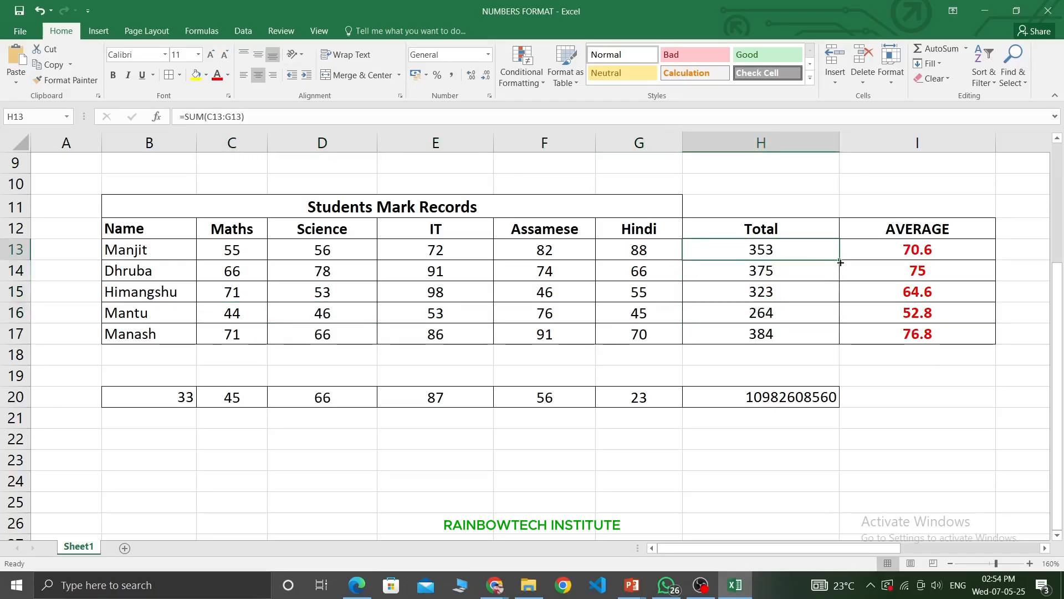
left_click_drag(840, 262, 841, 341)
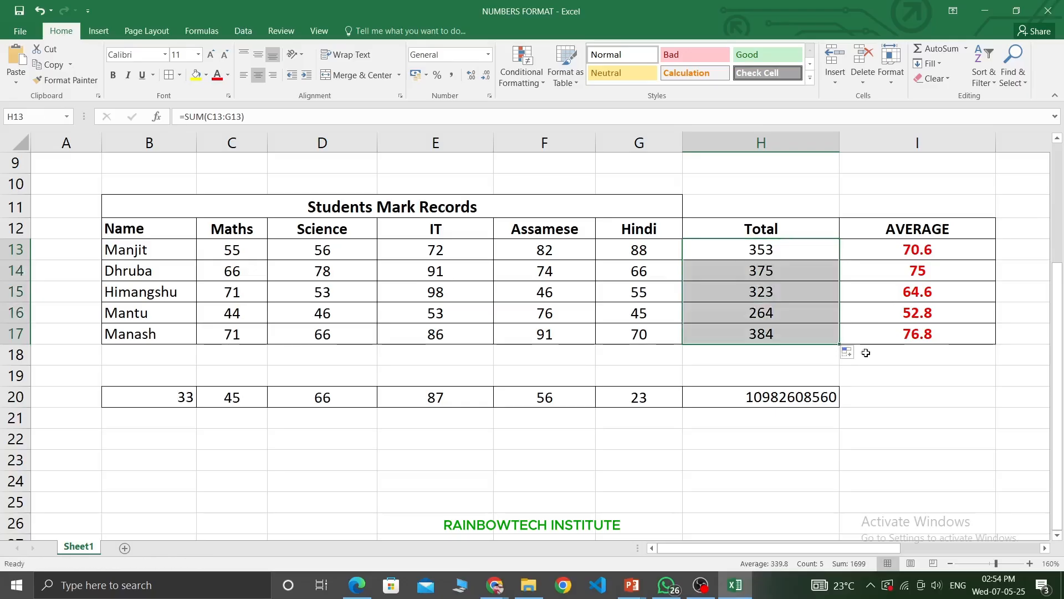
left_click(925, 248)
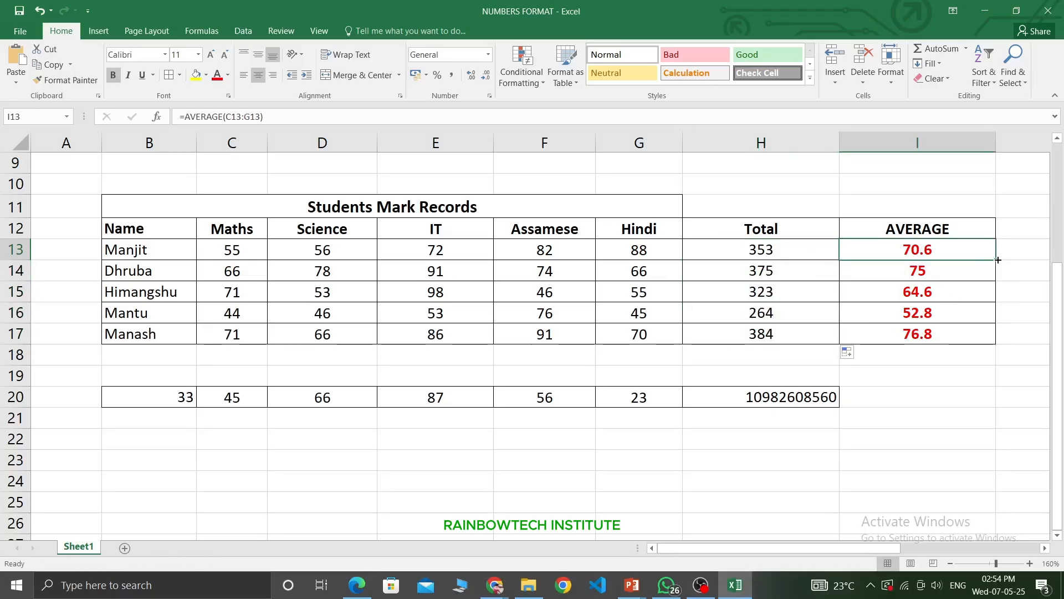
left_click_drag(998, 259, 923, 336)
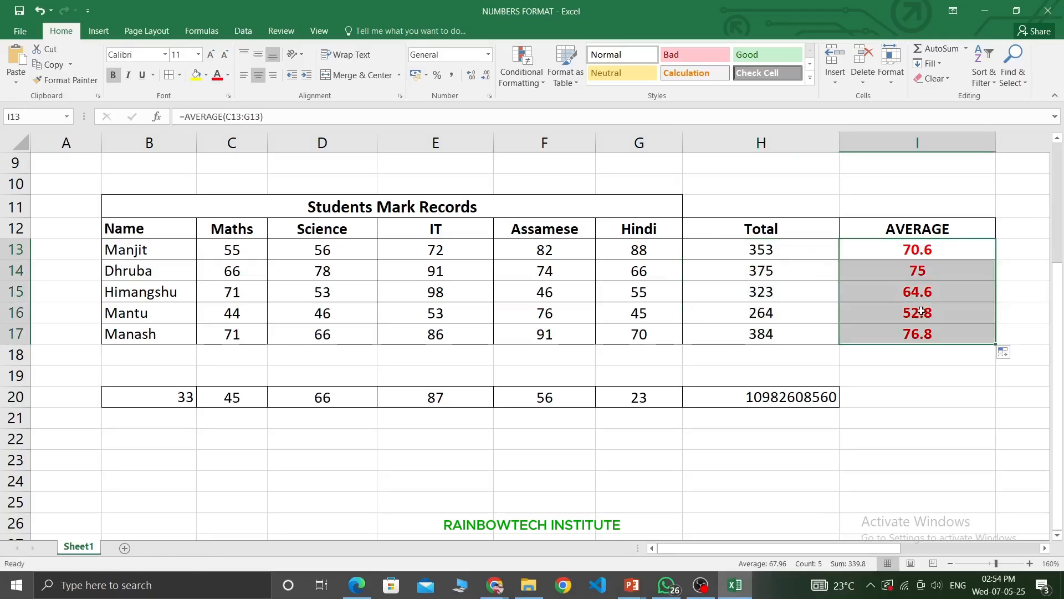
left_click(803, 265)
left_click(790, 248)
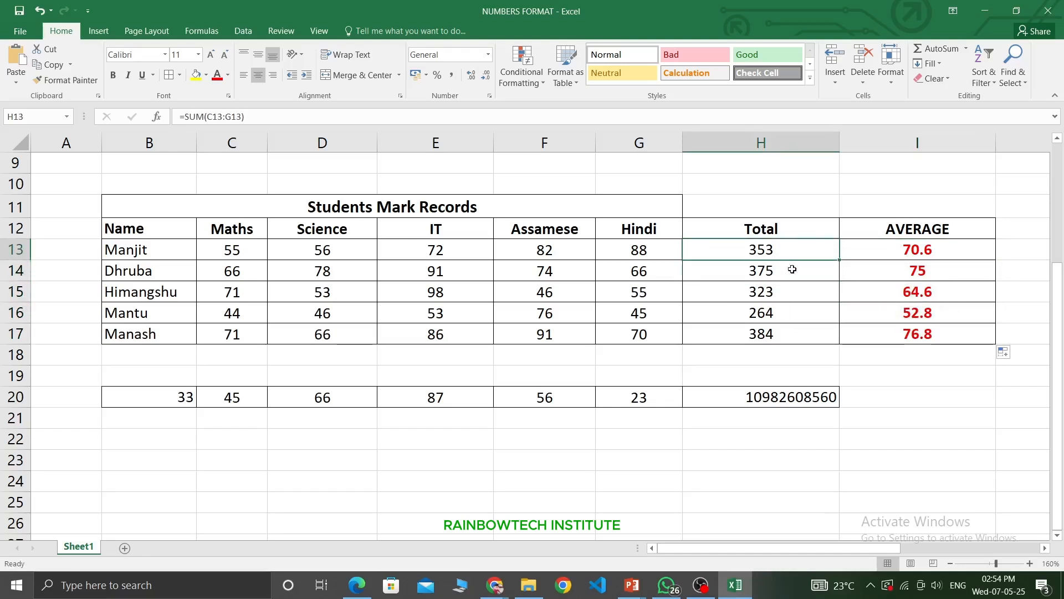
left_click_drag(840, 261, 838, 340)
Enter the label AUTO FILL in I20 and format it as bold red text.
left_click(882, 400)
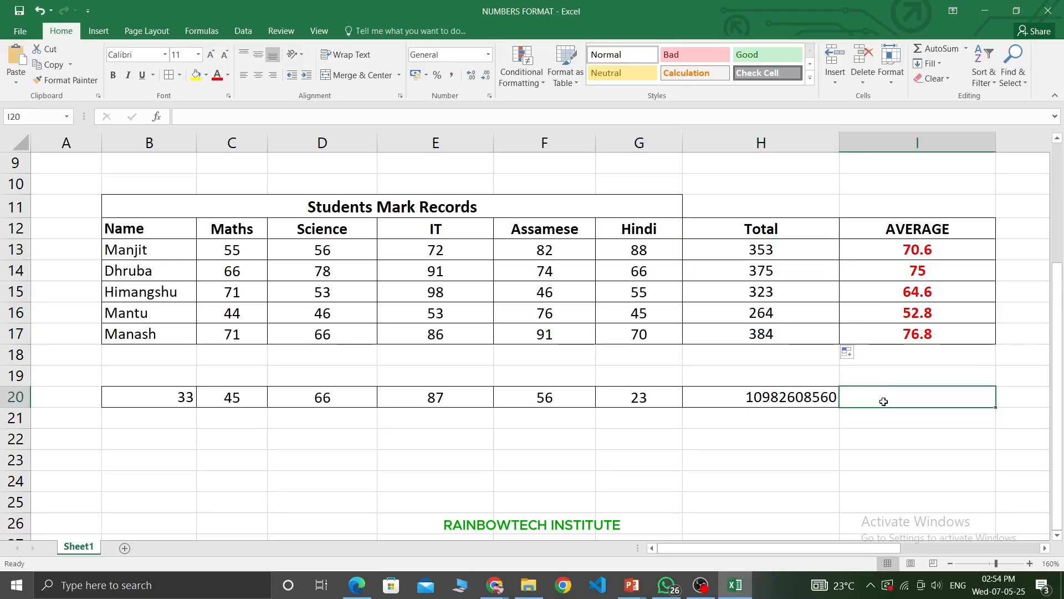
type("u")
key("BackSpace")
type("AUTOM")
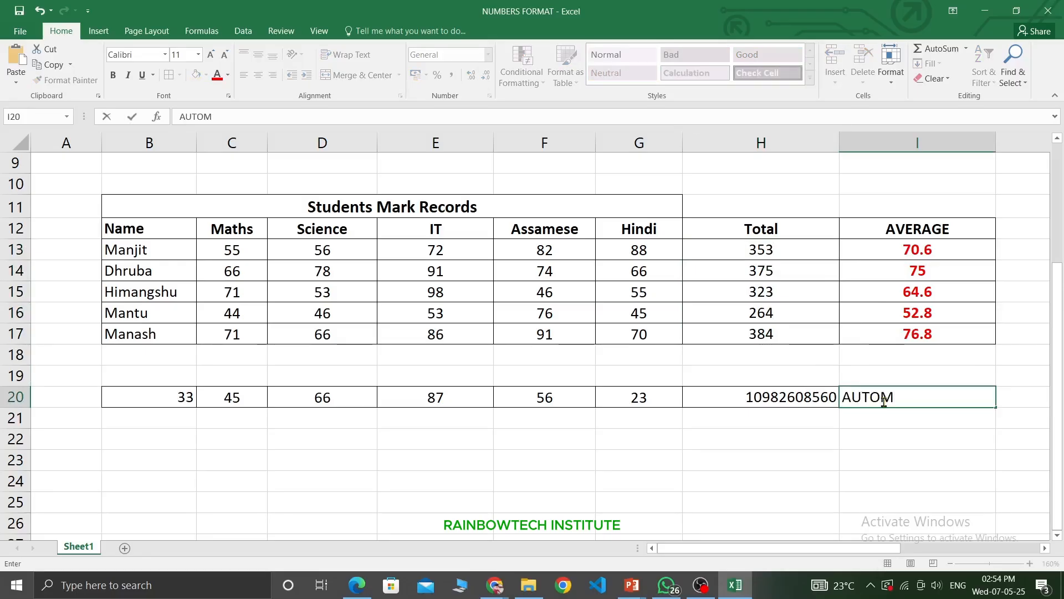
key("BackSpace")
type("FILL")
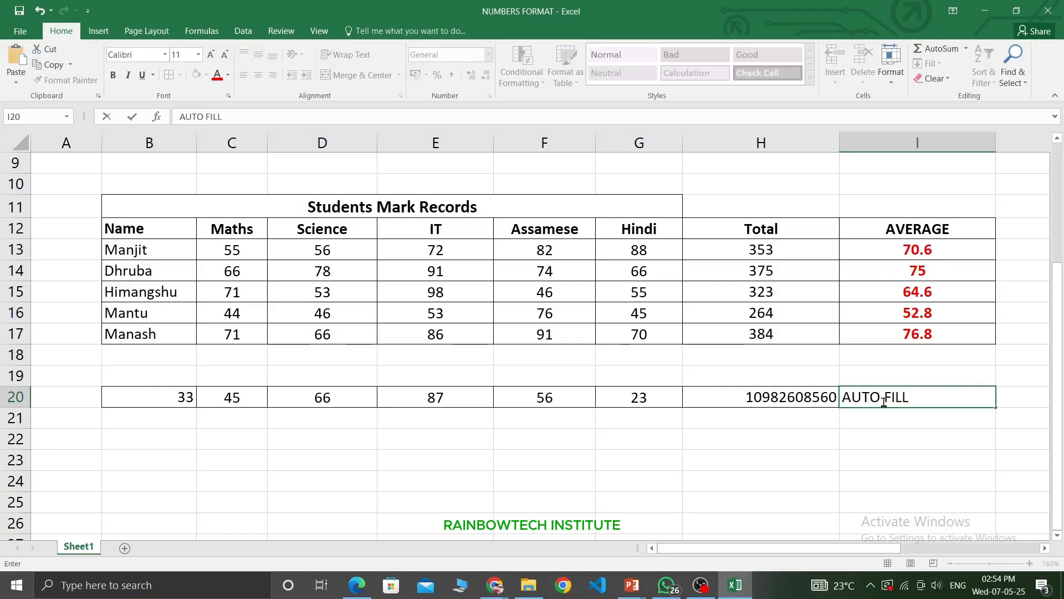
left_click_drag(909, 397, 842, 397)
left_click(113, 75)
left_click(227, 75)
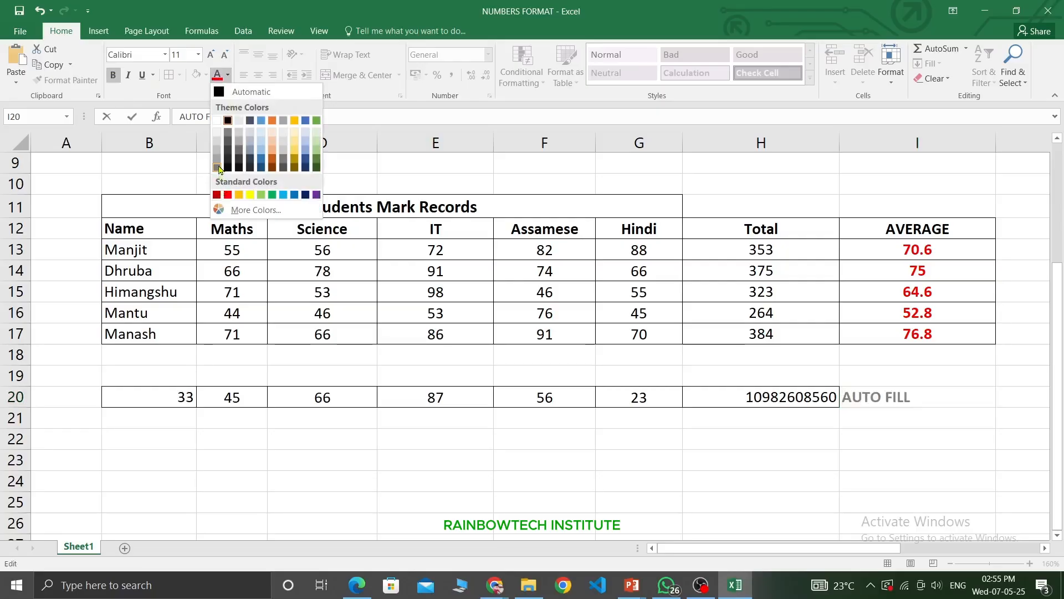
left_click(228, 194)
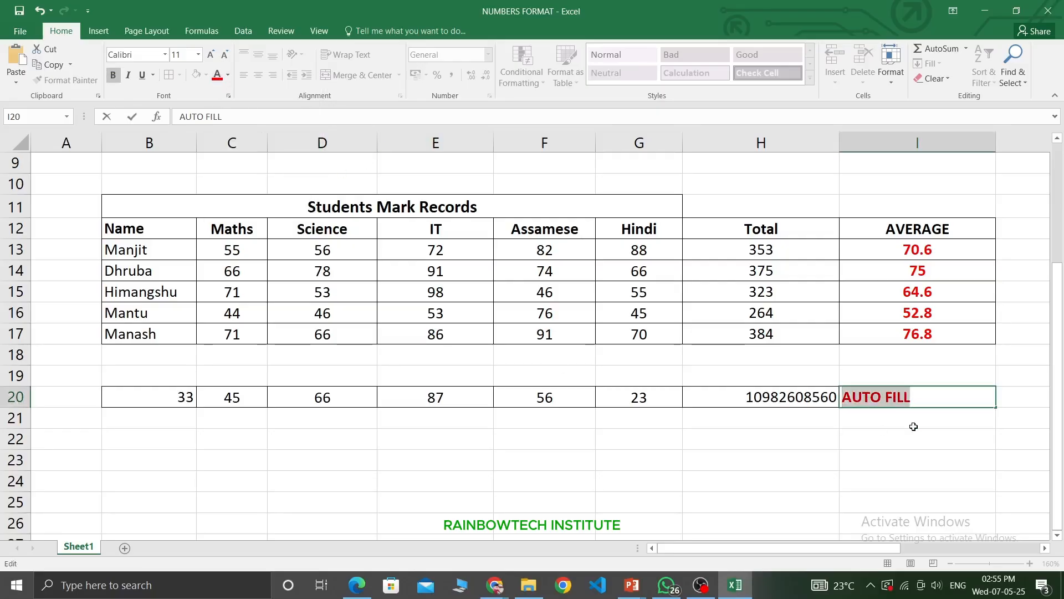
left_click_drag(923, 397, 775, 395)
Add the column heading SL NO in A12.
left_click(65, 228)
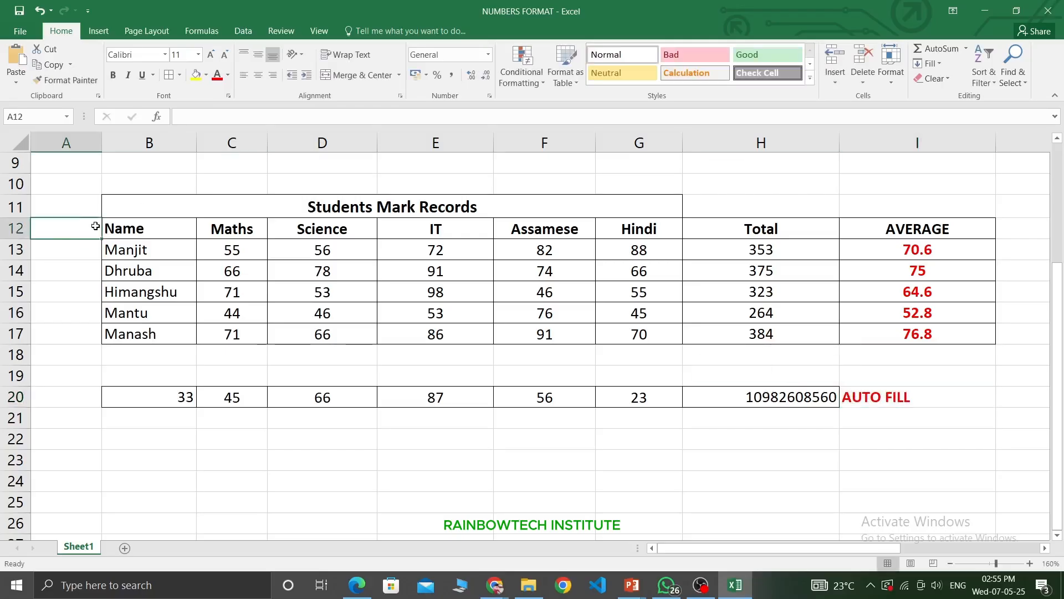
type("s")
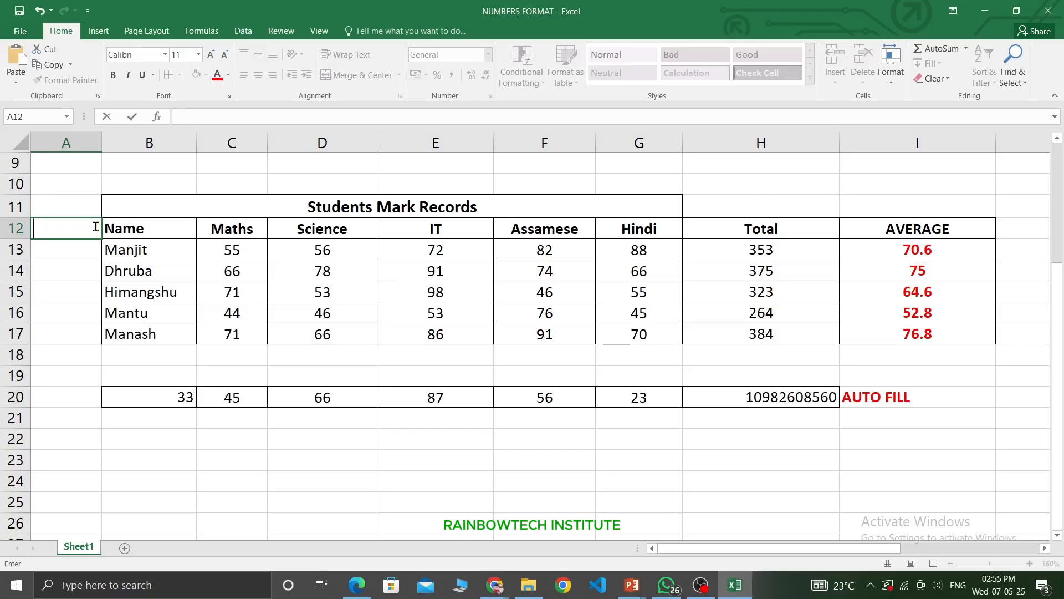
type("L NO")
key("Return")
Number the five students individually by entering 1, 2, 3, 4 and 5 in A13:A17, and review the entries.
left_click_drag(135, 251, 145, 336)
left_click(86, 250)
type("1")
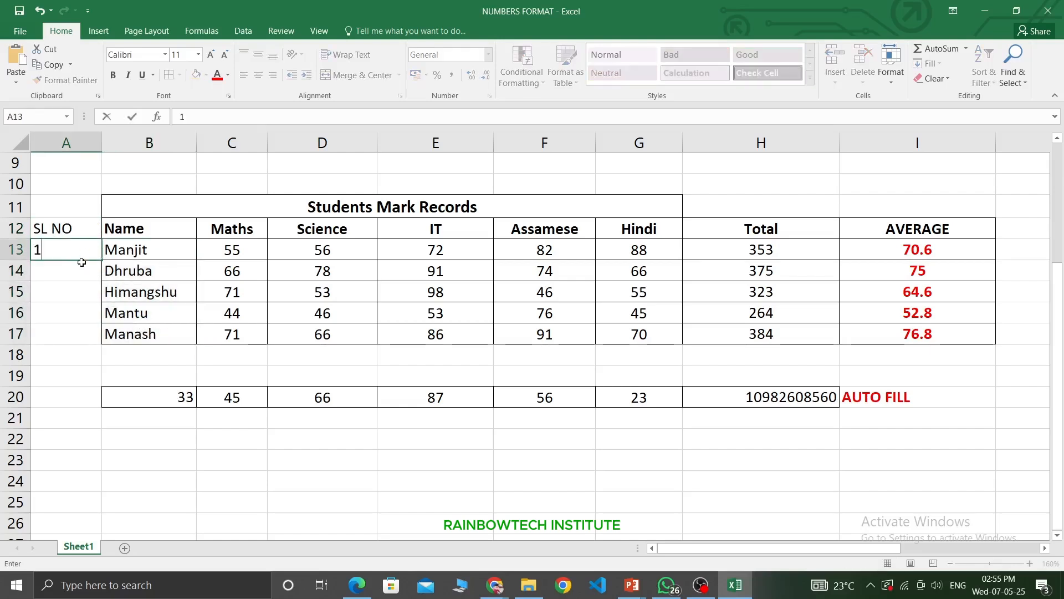
left_click(81, 273)
type("2")
left_click(80, 293)
type("3")
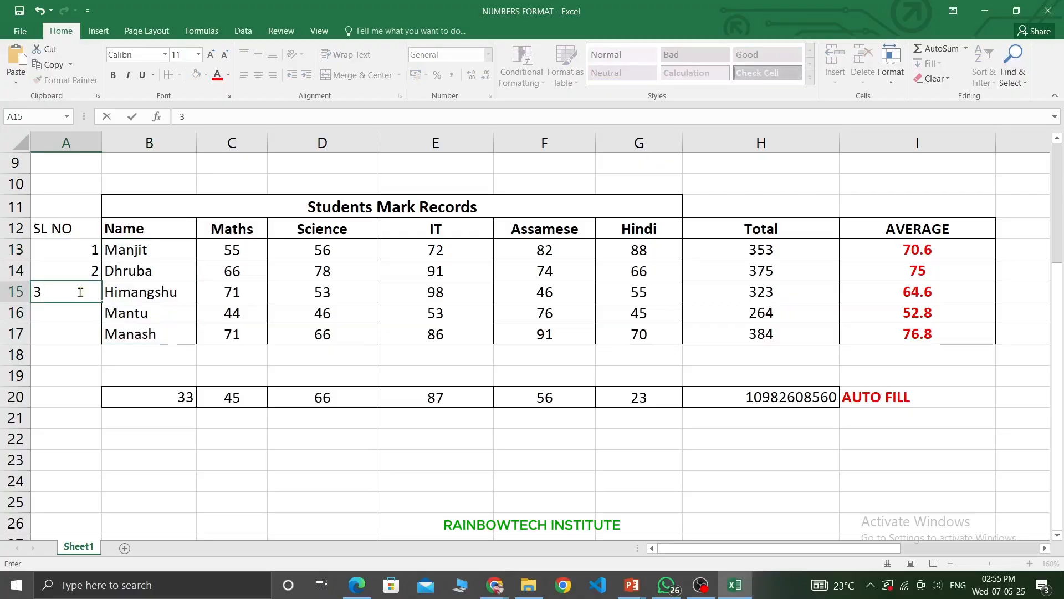
left_click(79, 312)
type("4")
left_click(86, 335)
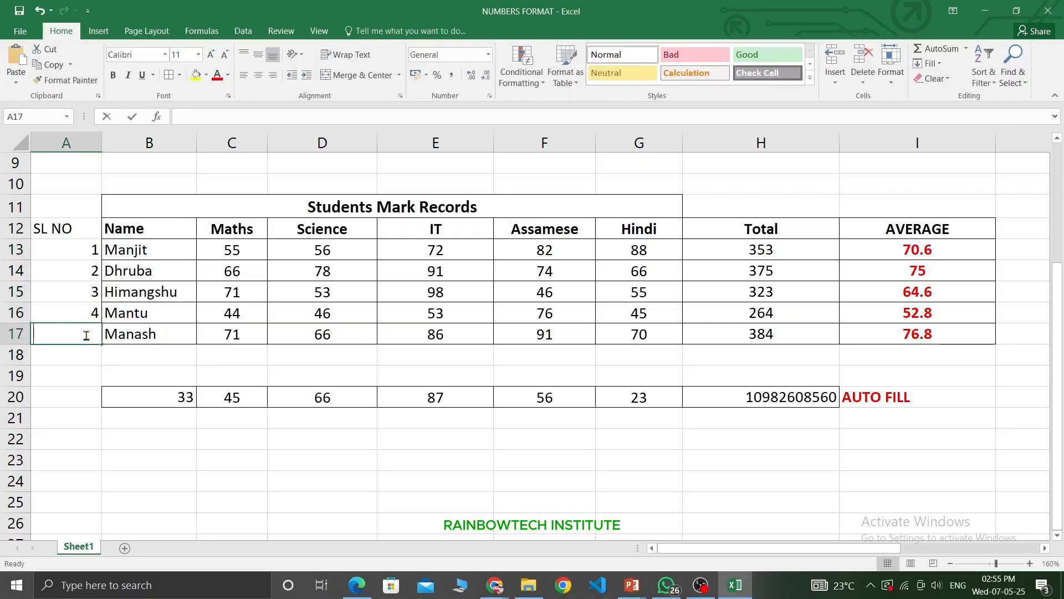
type("5")
left_click(90, 251)
left_click_drag(90, 251, 95, 334)
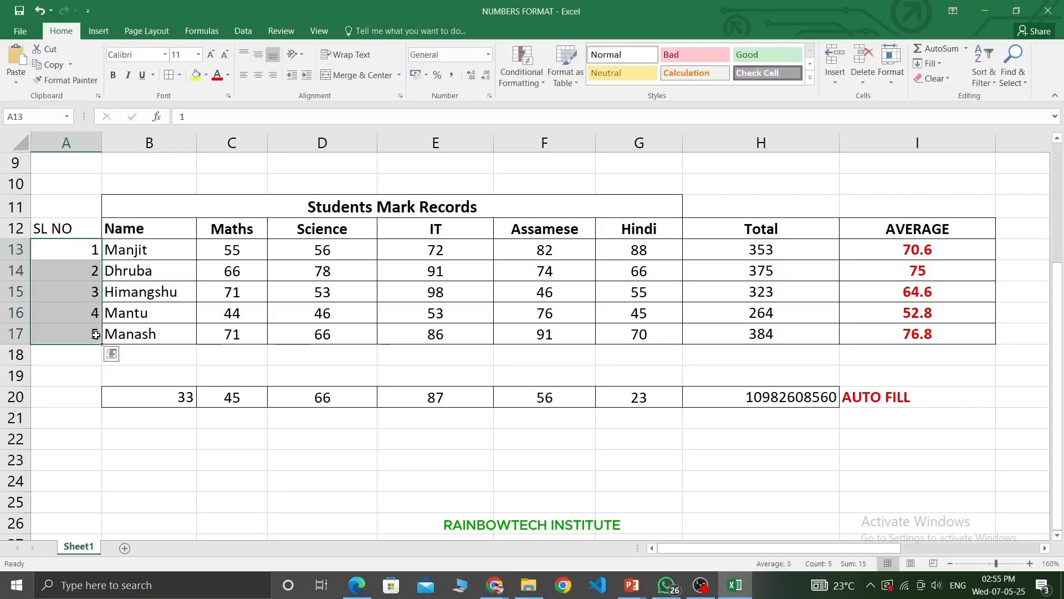
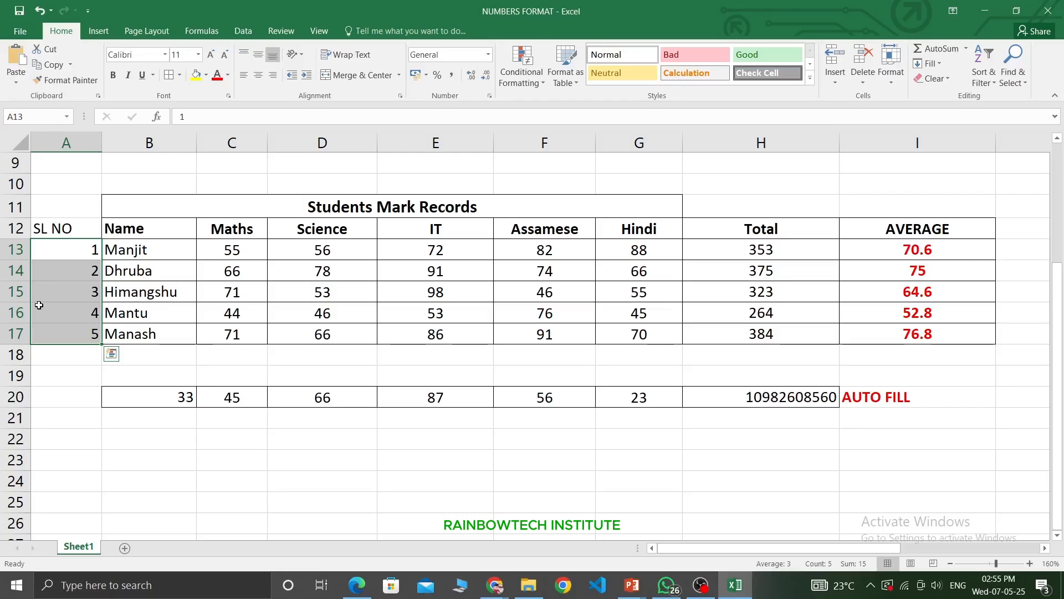
Clear the serial numbers in A15:A17, and format A12:A17 with cell borders and horizontally centred content.
left_click(73, 252)
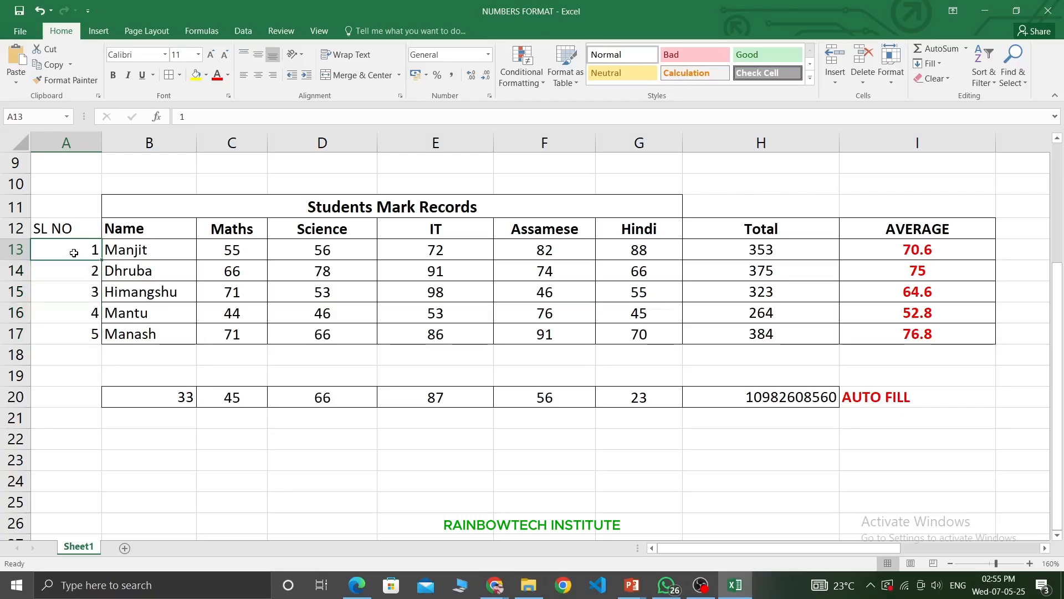
left_click_drag(73, 291, 71, 334)
key("Delete")
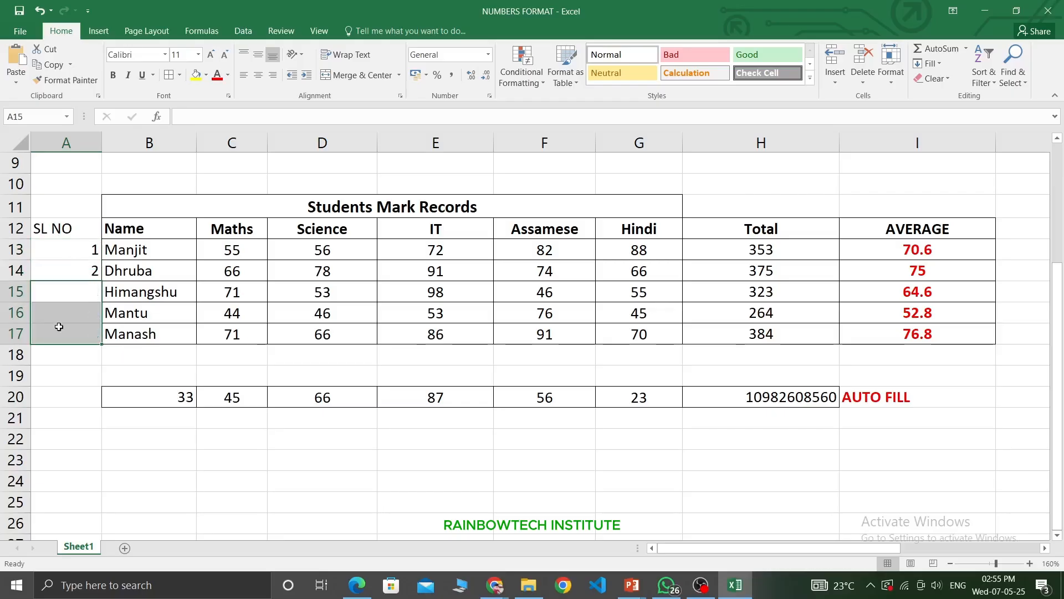
left_click_drag(60, 254, 63, 333)
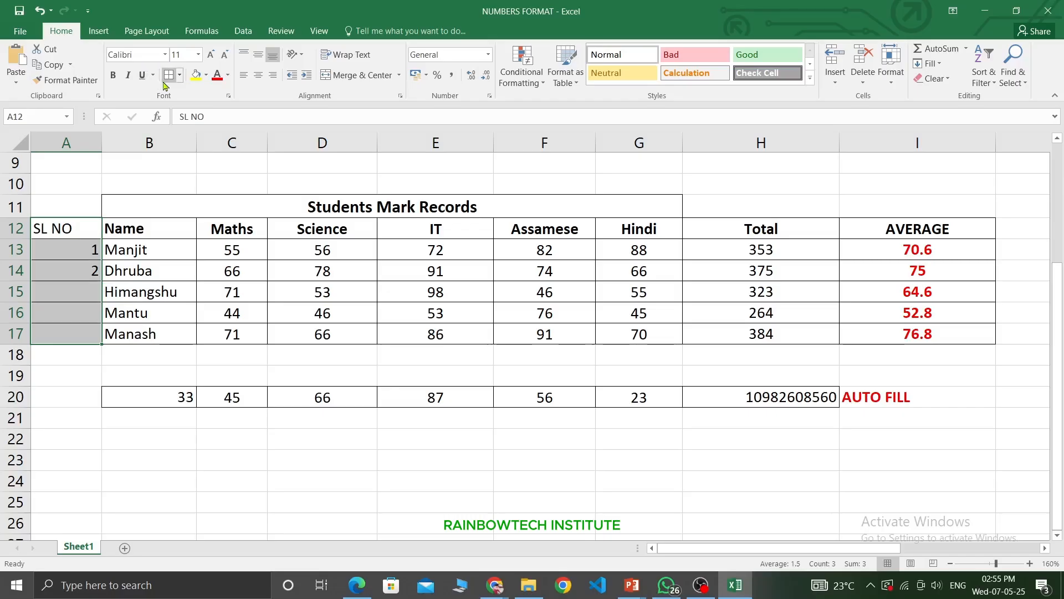
left_click(257, 75)
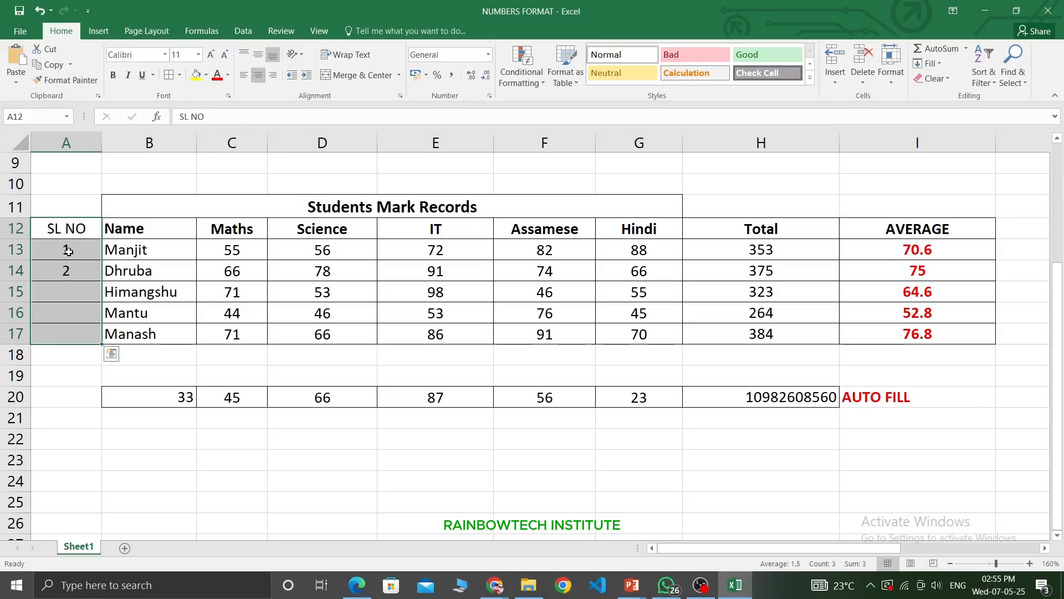
Fill the series from the 1 and 2 in A13:A14 down to A17, and extend it to 10 in A22.
left_click_drag(68, 251, 72, 271)
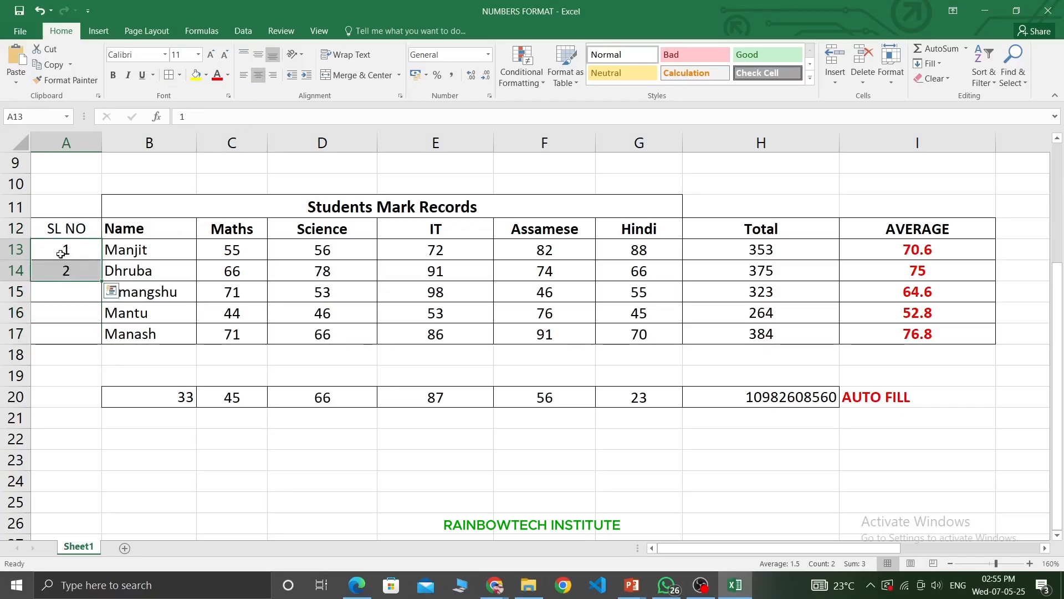
left_click(79, 284)
left_click_drag(57, 245, 58, 268)
left_click_drag(103, 282, 95, 337)
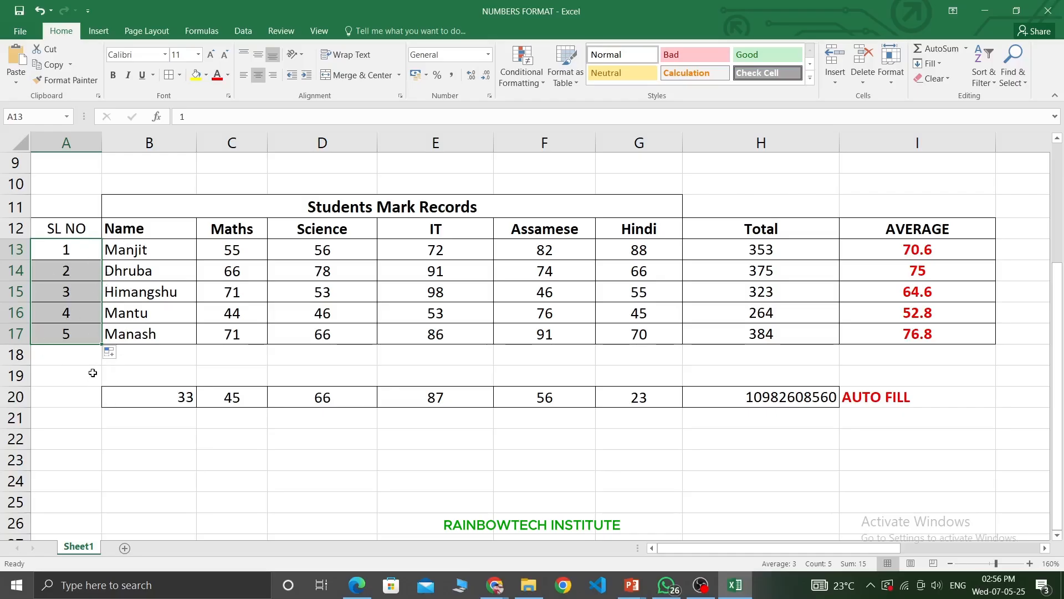
left_click_drag(101, 347, 92, 449)
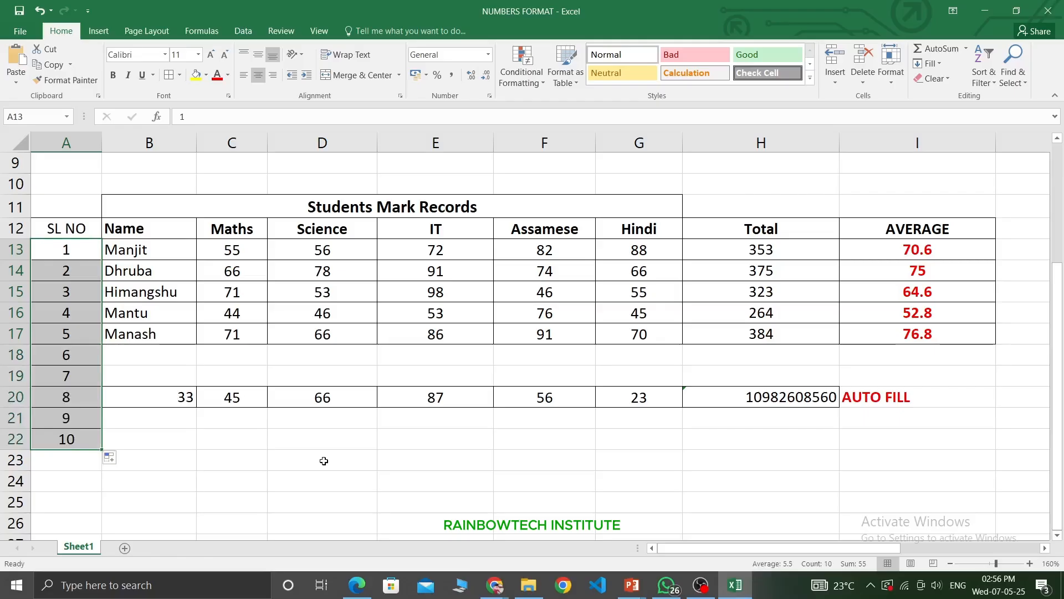
Clear the serial numbers in A13:A22, enter 1 in A13 and fill that single value down to A22.
key("Delete")
left_click(78, 249)
type("1")
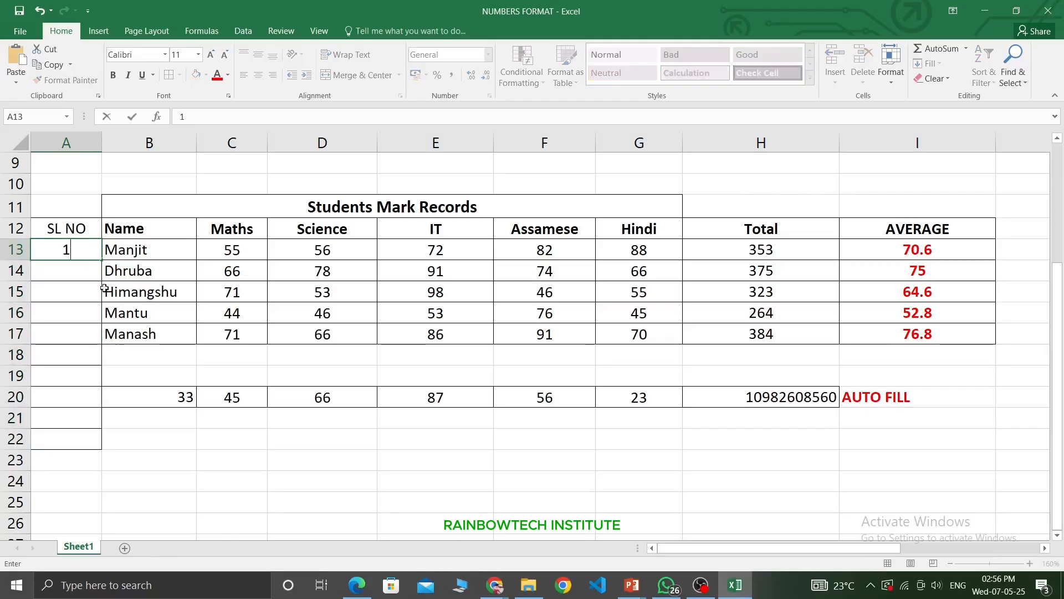
key("Return")
left_click(81, 252)
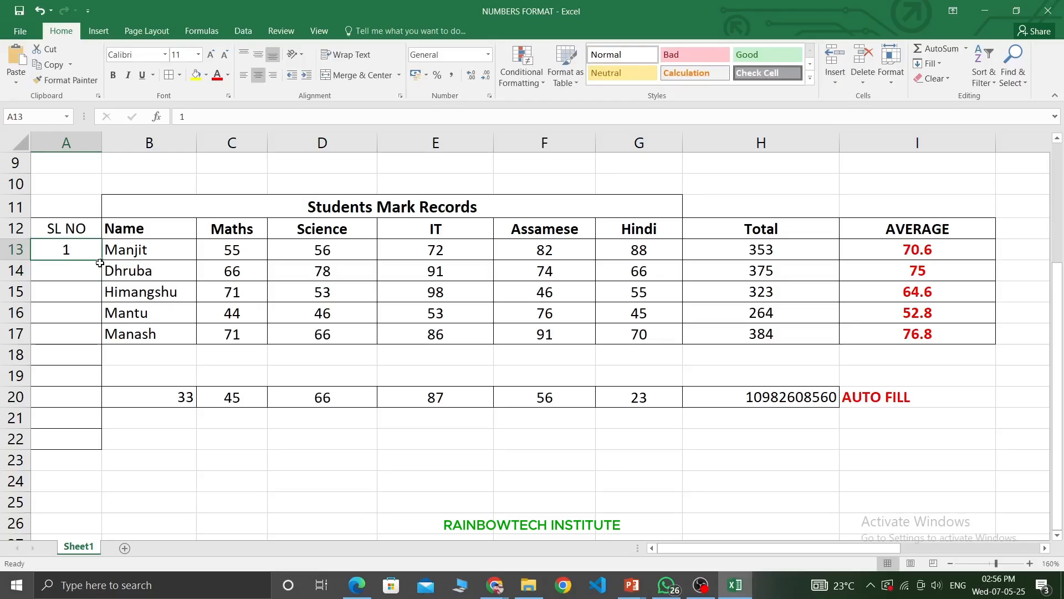
left_click_drag(102, 260, 103, 445)
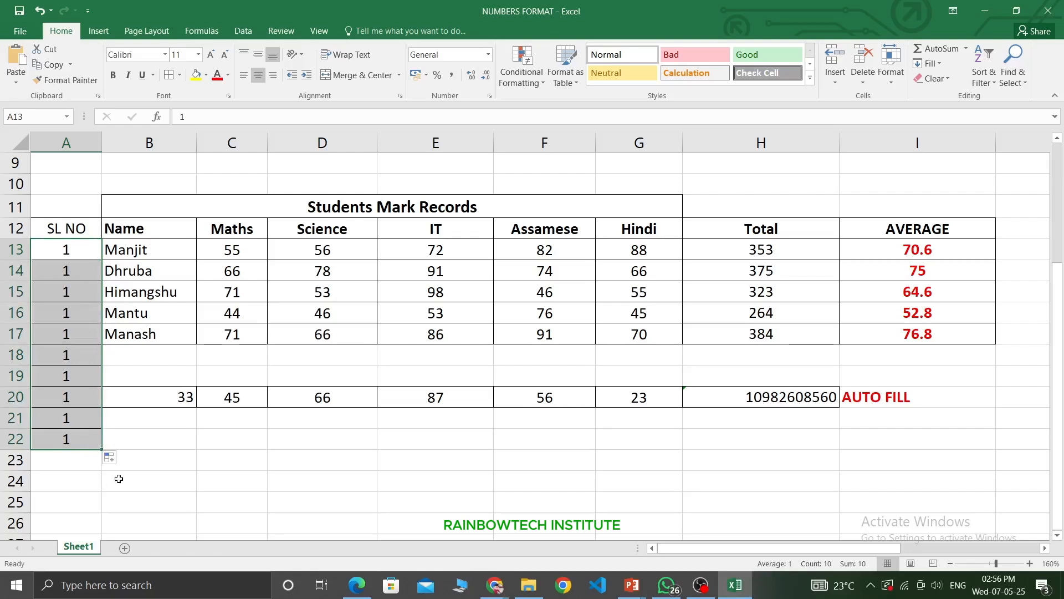
Enter 1 and 2 in A13:A14 and fill the number series down to 10 in A22.
type("1")
left_click_drag(75, 248, 73, 269)
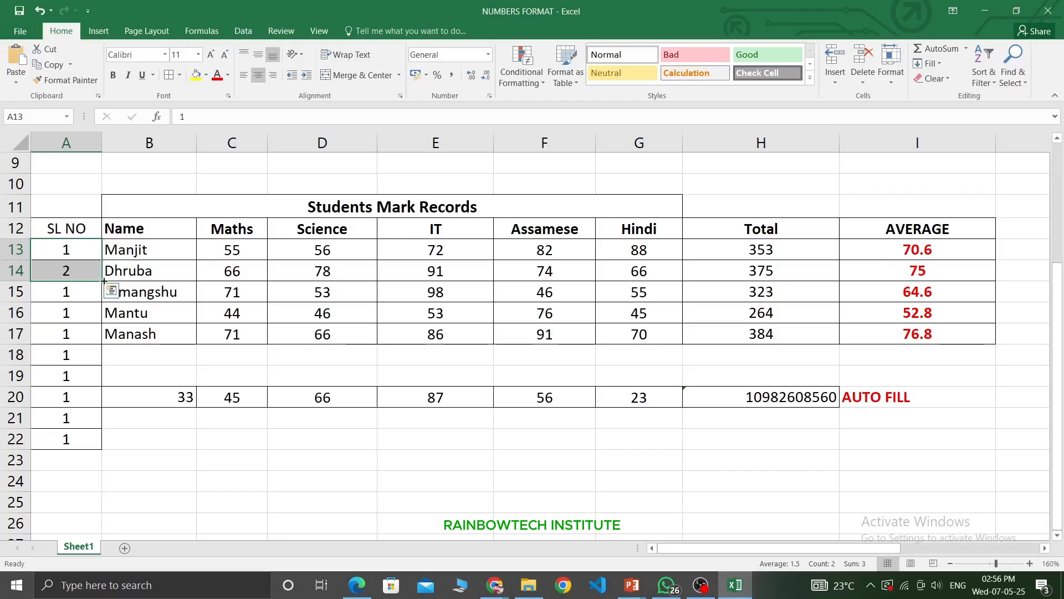
left_click_drag(103, 281, 106, 444)
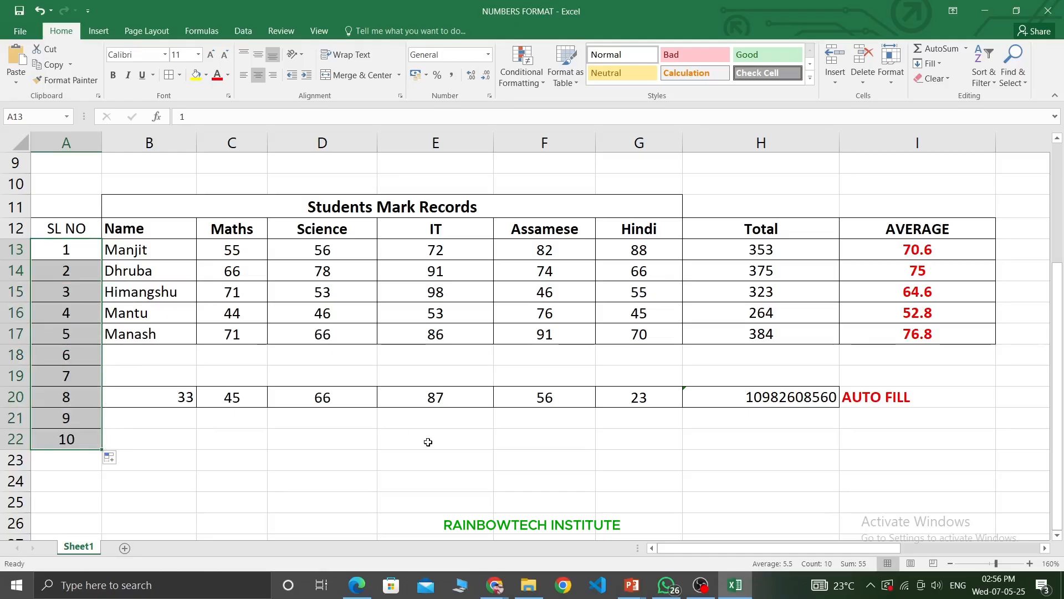
Enter SUNDAY in B24 and fill the weekday names down to B33.
scroll(398, 420, "down", 3)
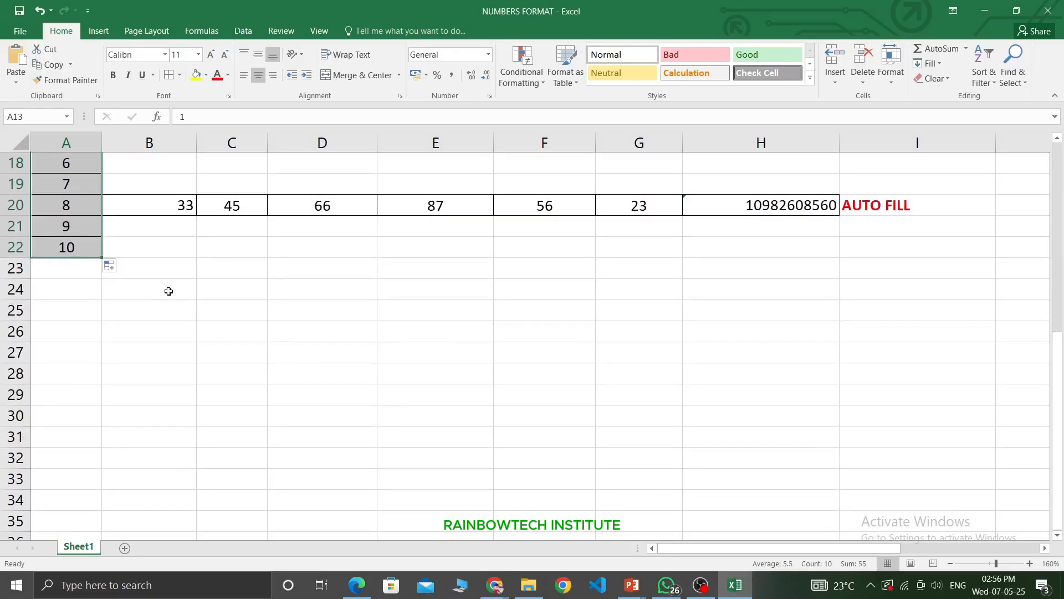
left_click_drag(168, 291, 482, 293)
left_click(160, 287)
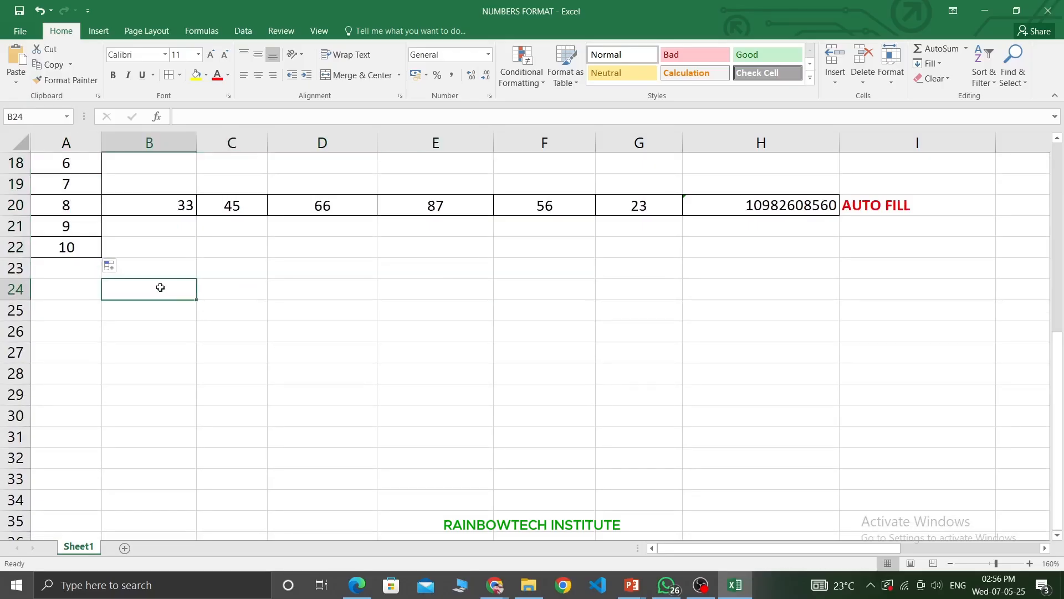
type("SUND")
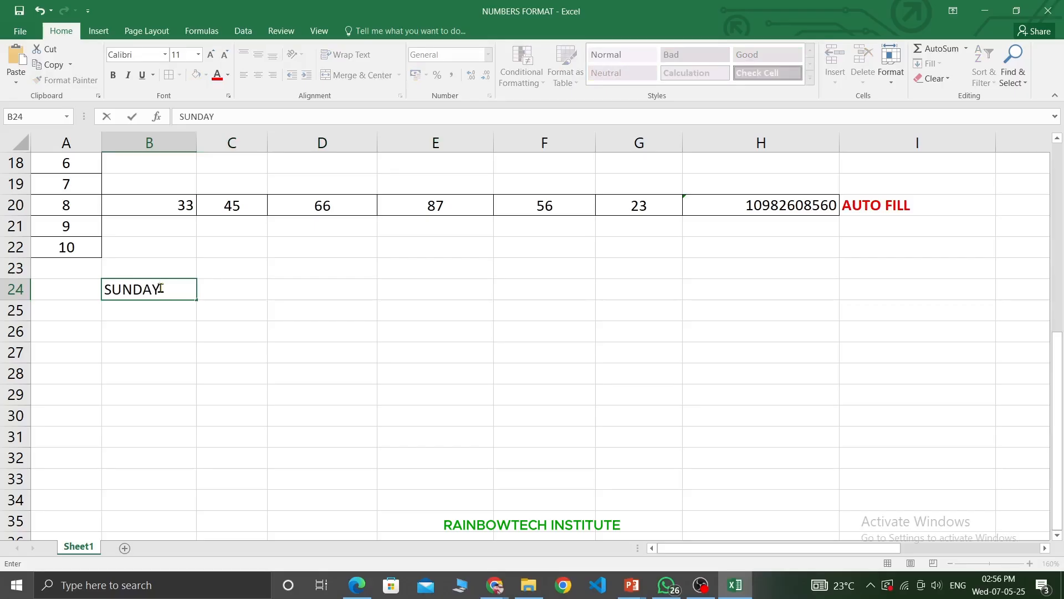
type("AY")
key("Return")
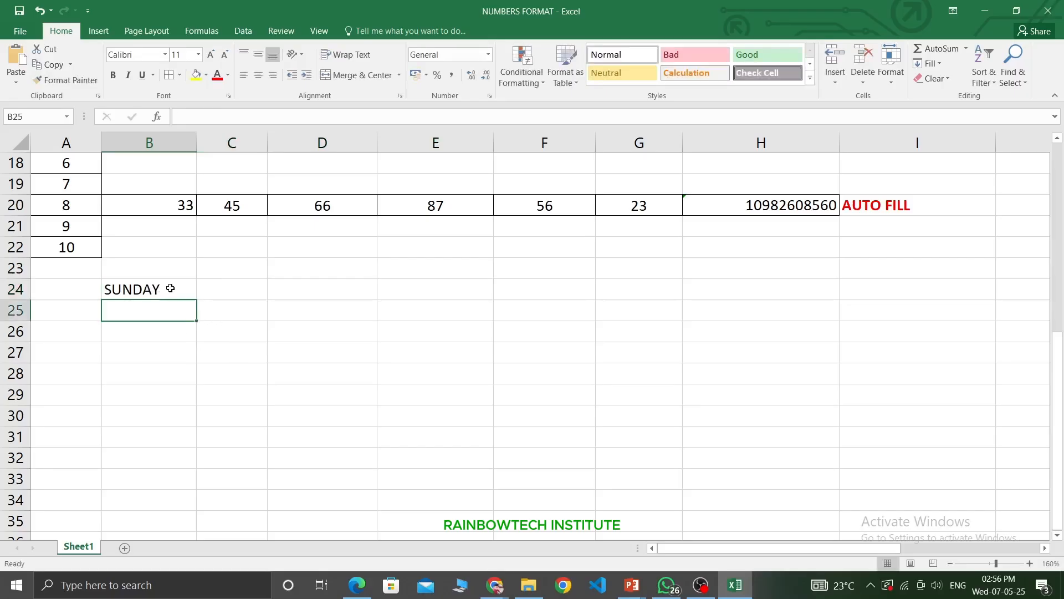
left_click_drag(171, 289, 170, 441)
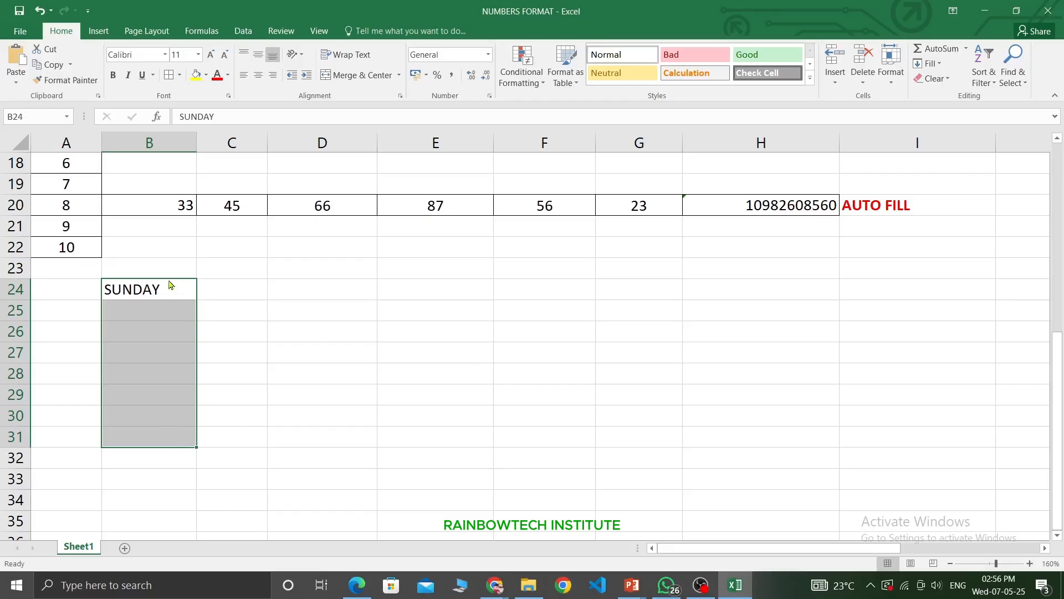
left_click(142, 281)
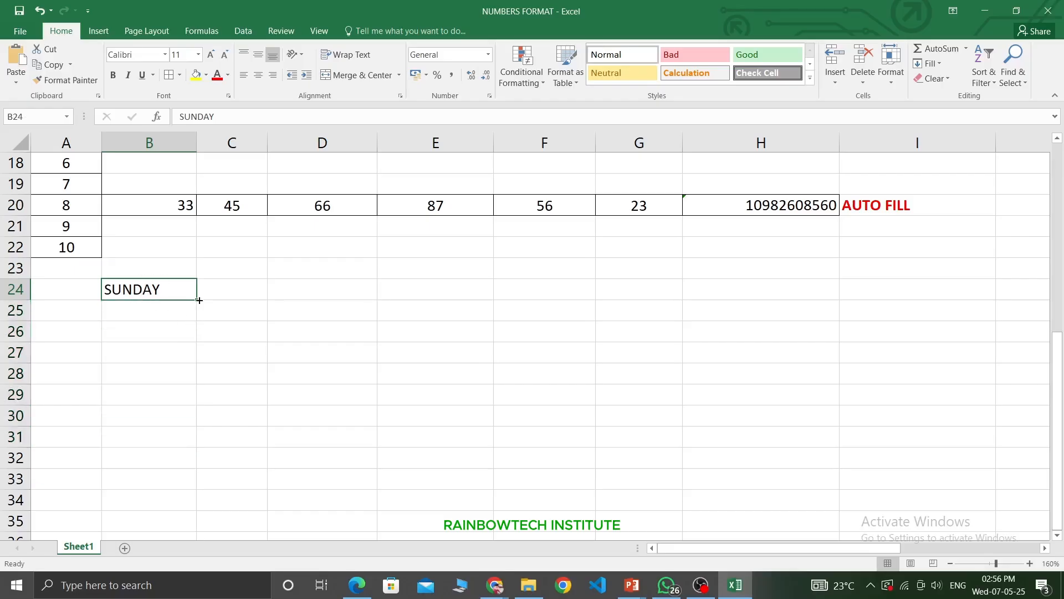
left_click_drag(197, 300, 198, 488)
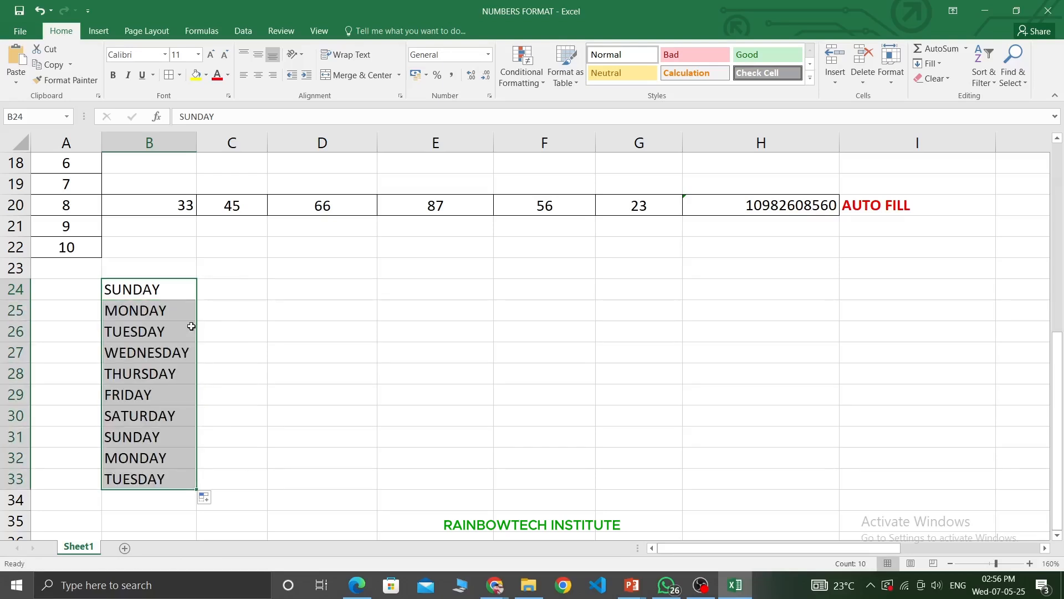
Enter the abbreviation SUN in C24 and fill the short weekday names down to C33.
left_click(234, 294)
type("SUN")
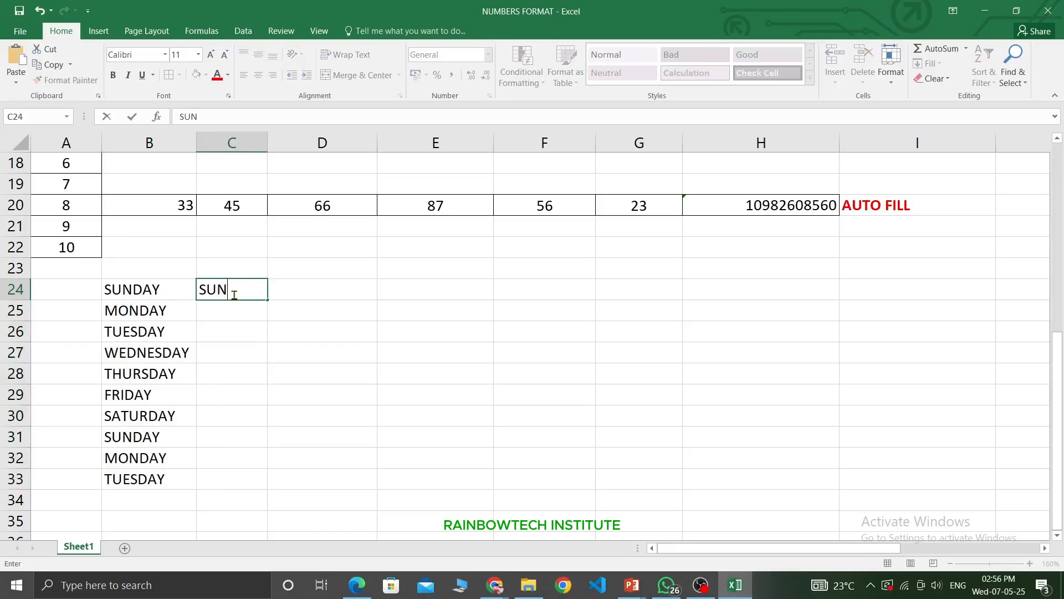
left_click(242, 311)
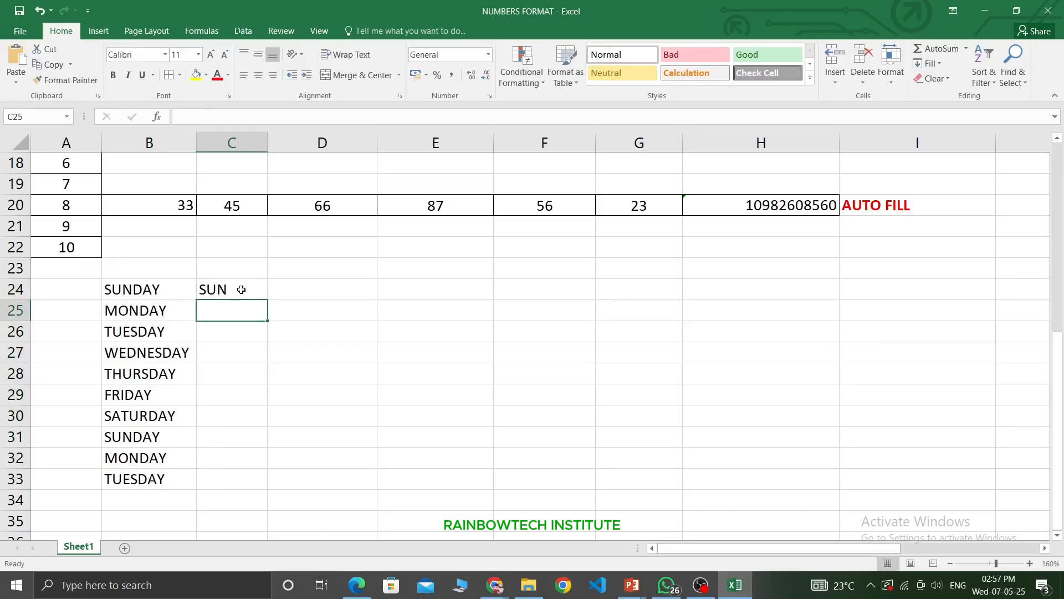
left_click(241, 289)
left_click_drag(267, 303, 258, 488)
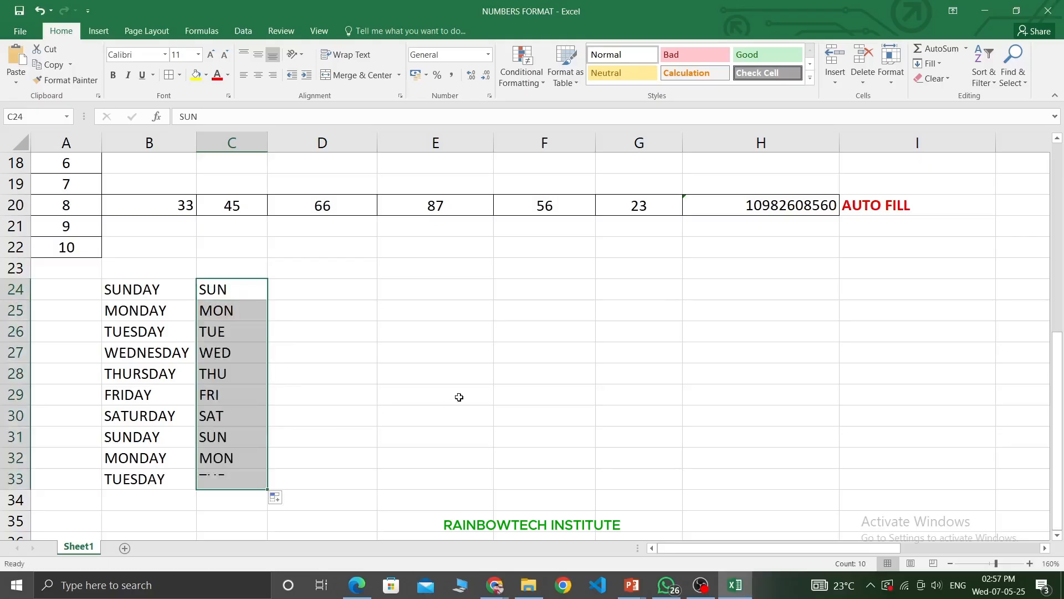
Enter MONDAY in D24 and fill the weekday names down to D33.
left_click(330, 288)
type("MON")
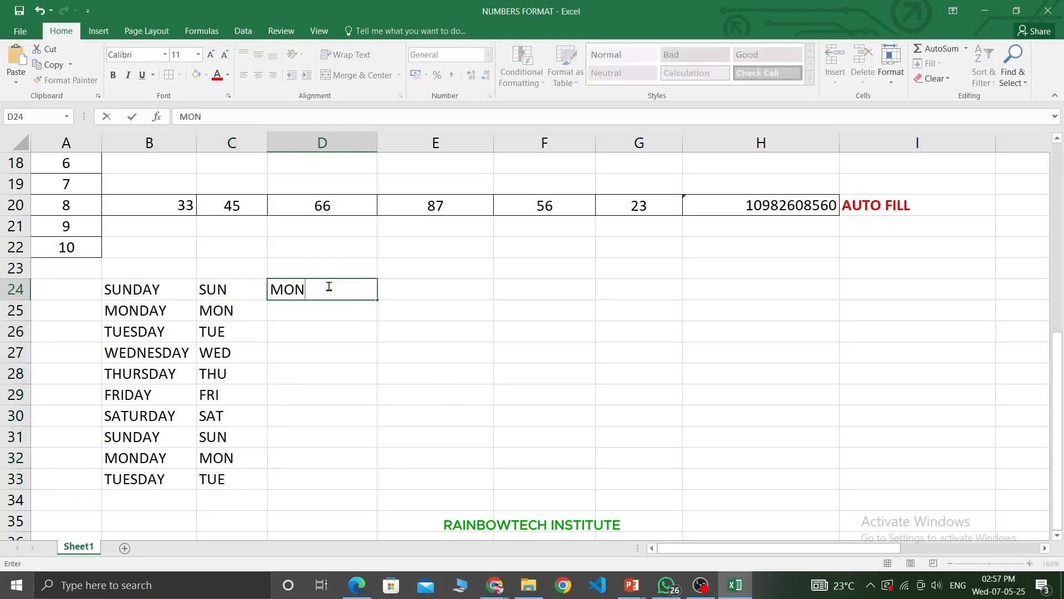
type("DAY")
key("Return")
left_click(334, 288)
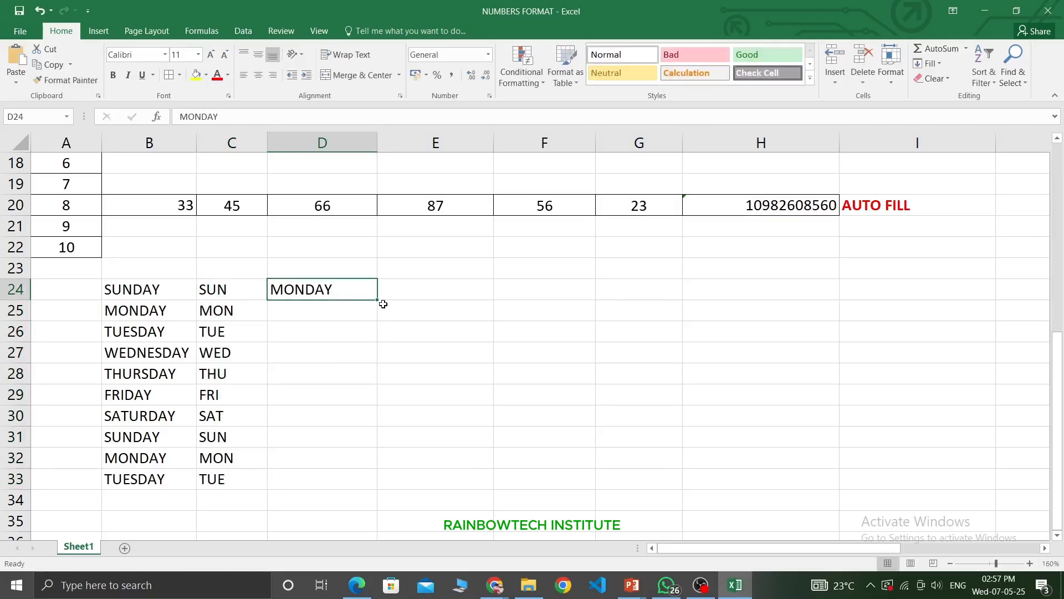
left_click_drag(378, 302, 363, 488)
left_click(349, 289)
Enter the abbreviation MON in E24 and fill the short weekday names down to E33.
left_click(472, 289)
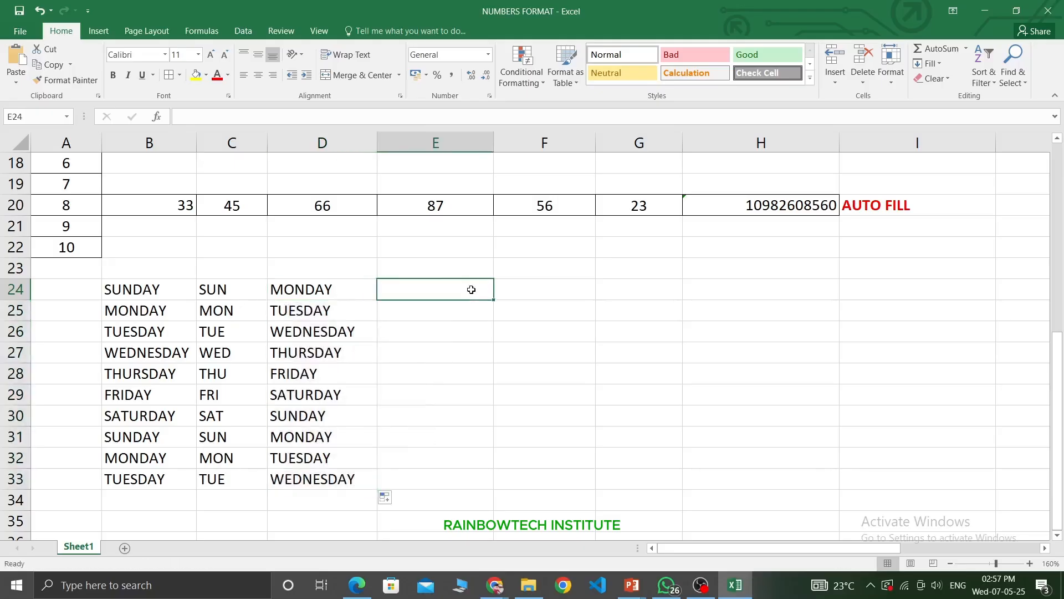
type("MON")
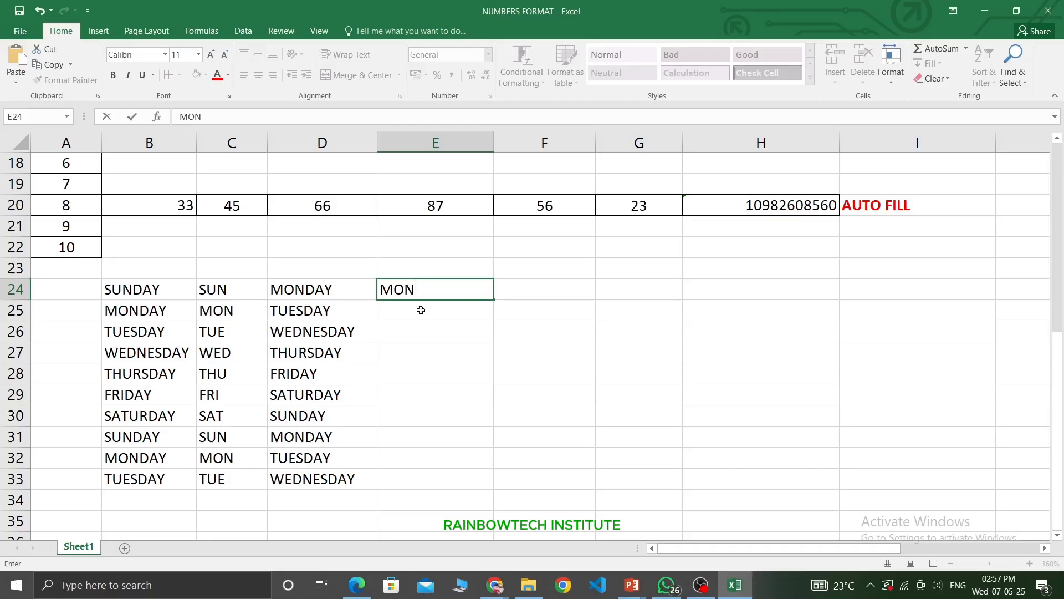
key("Return")
left_click(436, 286)
left_click_drag(495, 302, 485, 492)
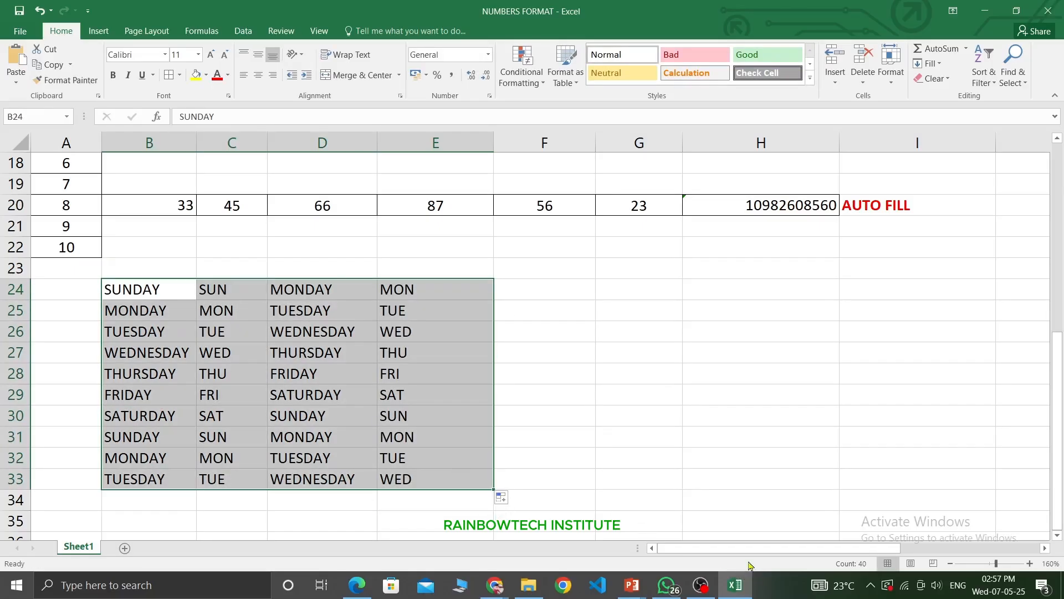
mouse_move(749, 549)
left_mouse_down()
mouse_move(887, 551)
mouse_move(748, 555)
left_mouse_up()
Clear the Total column in H12:H17 and enter MAX as its new heading in H12.
scroll(950, 421, "up", 4)
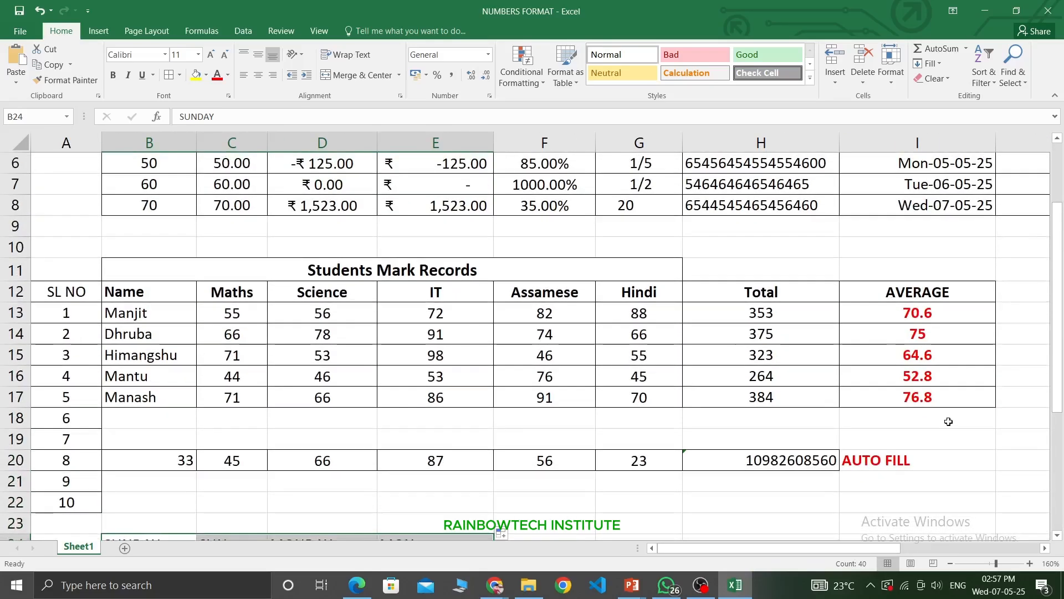
mouse_move(862, 552)
left_mouse_down()
mouse_move(899, 554)
mouse_move(861, 554)
left_mouse_up()
left_click_drag(826, 291, 781, 390)
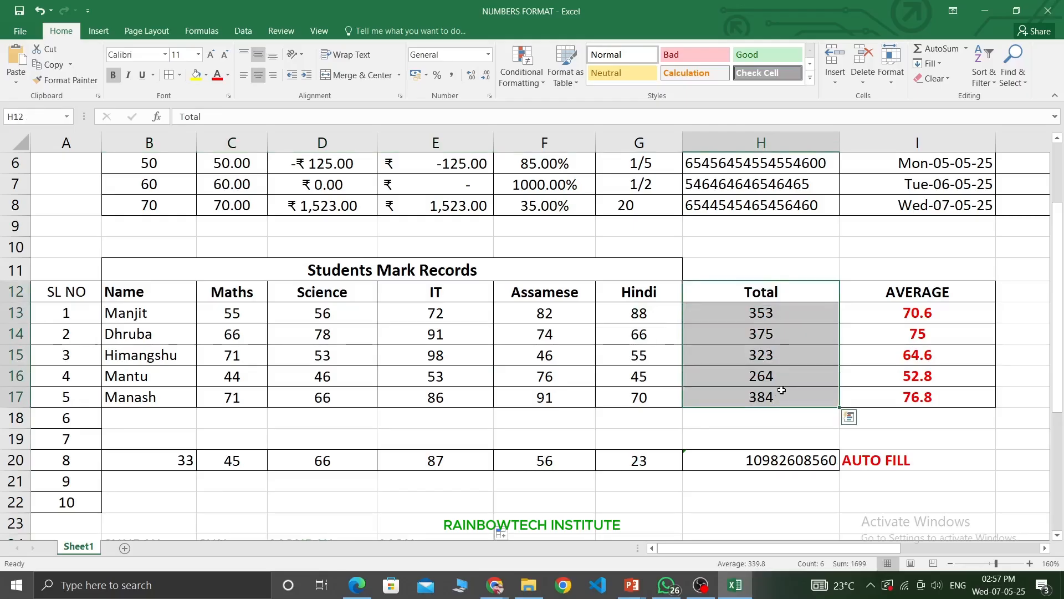
key("Delete")
left_click(742, 292)
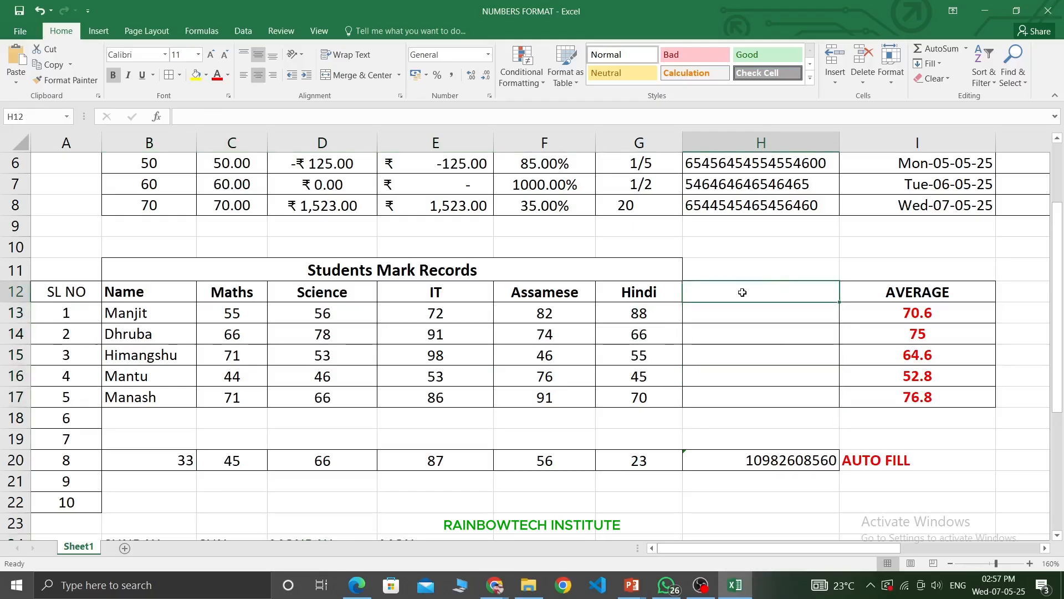
type("m")
key("BackSpace")
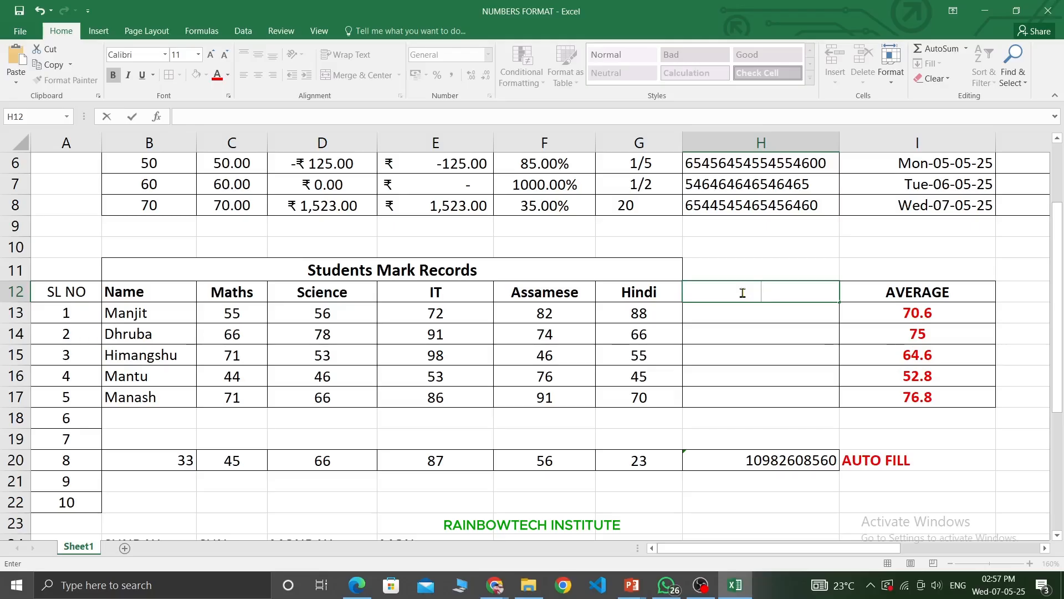
type("MAX")
Clear the AVERAGE column in I12:I17 and enter MIN as its new heading in I12.
left_click(897, 290)
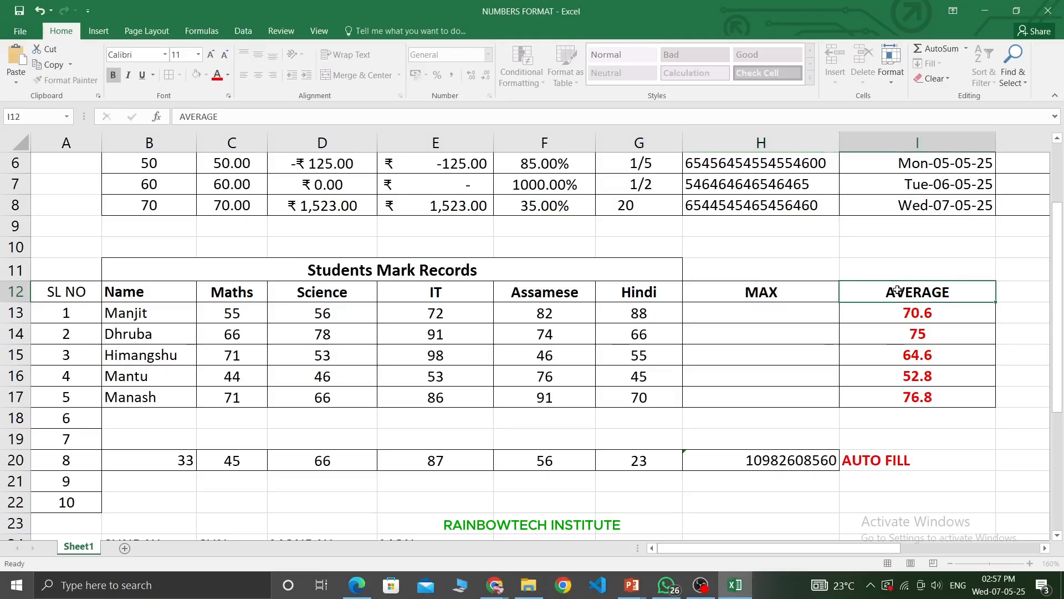
left_click_drag(896, 327, 896, 393)
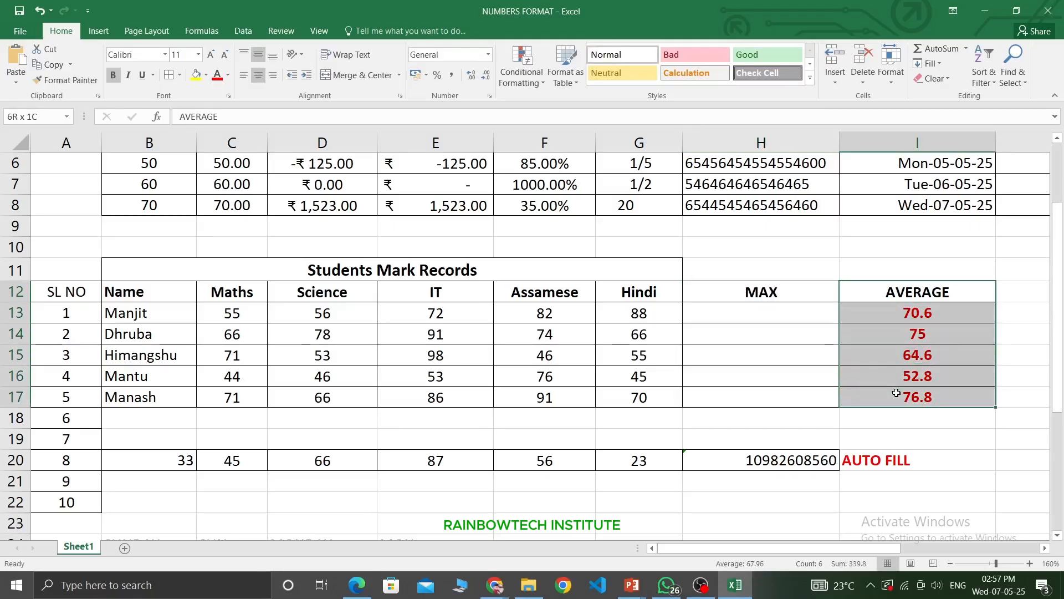
key("Delete")
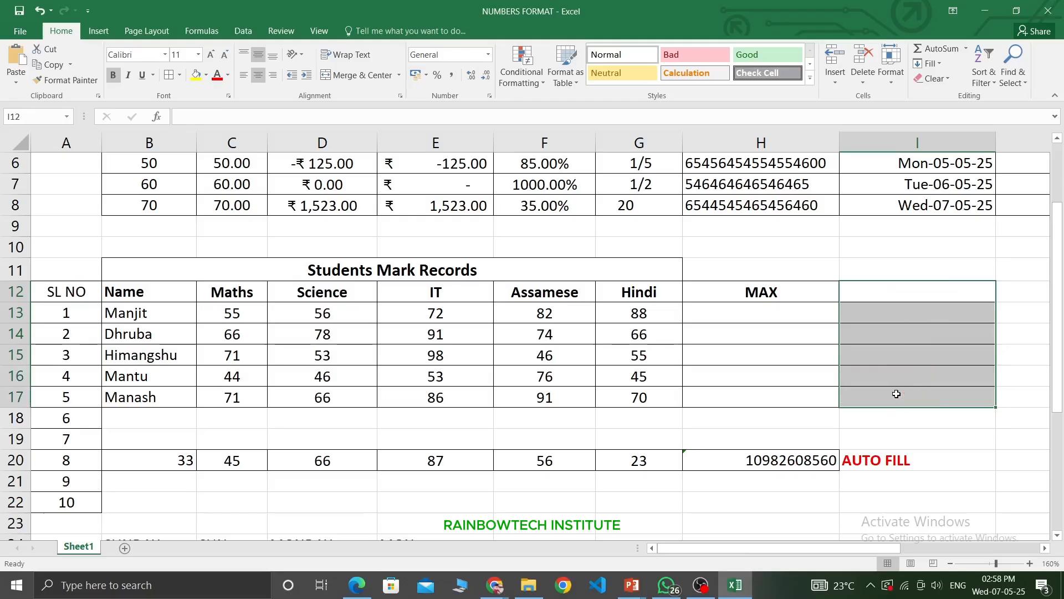
left_click(923, 295)
type("MIN")
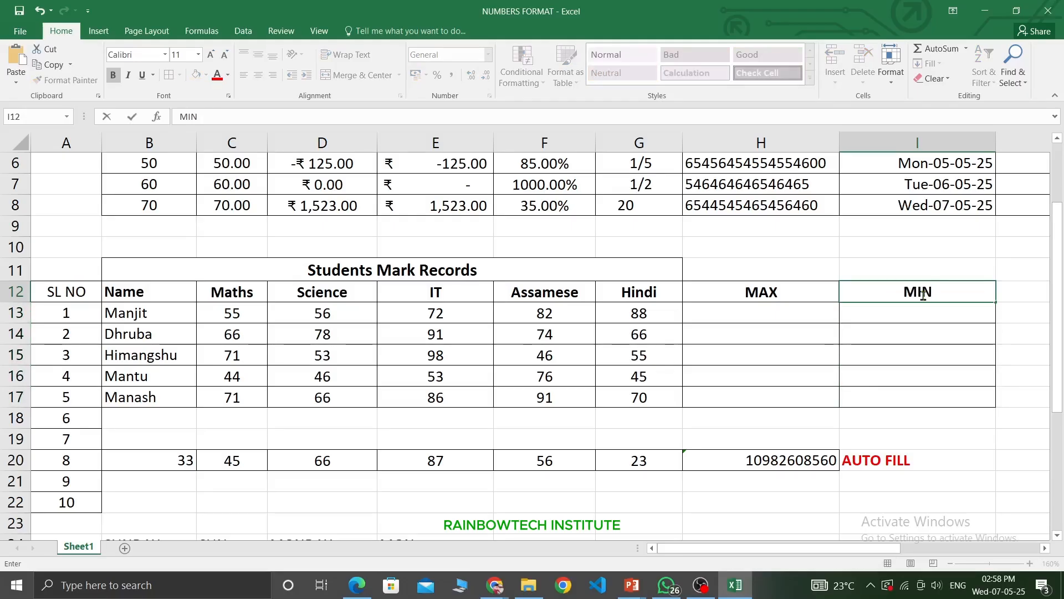
left_click(763, 316)
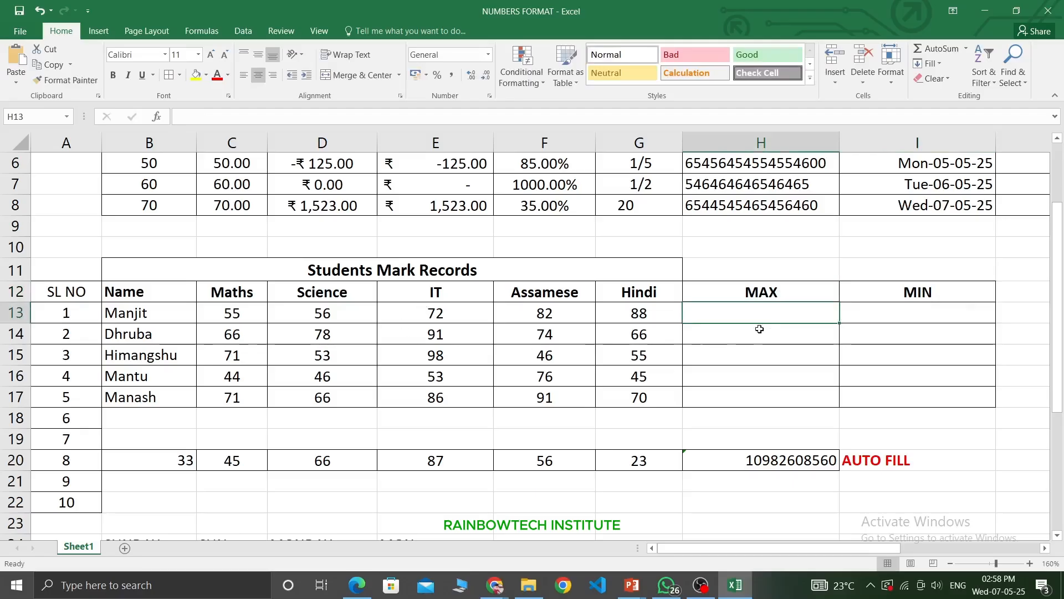
left_click_drag(788, 313, 787, 396)
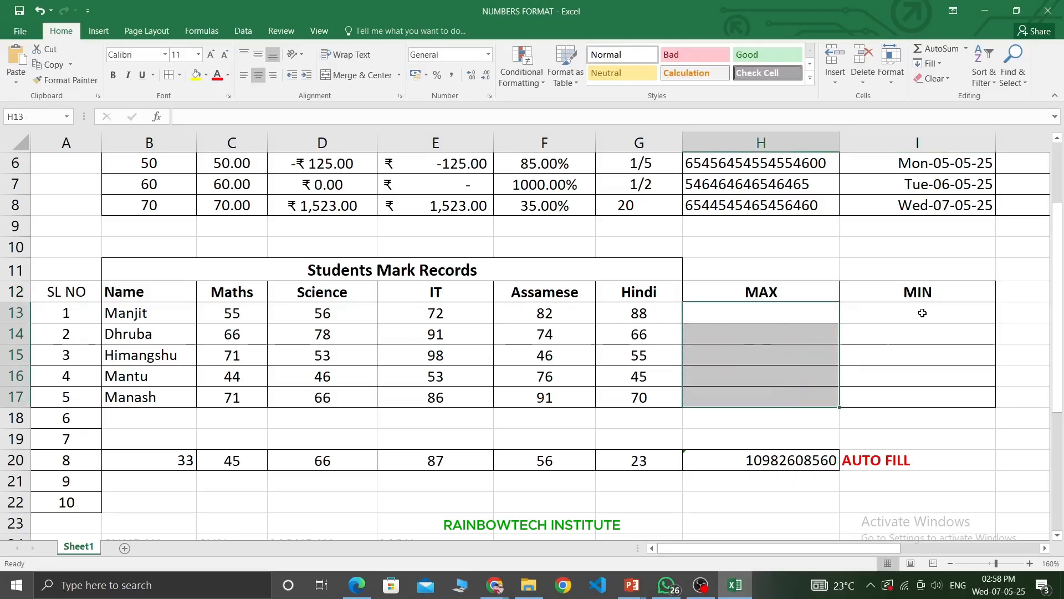
left_click_drag(923, 314, 923, 398)
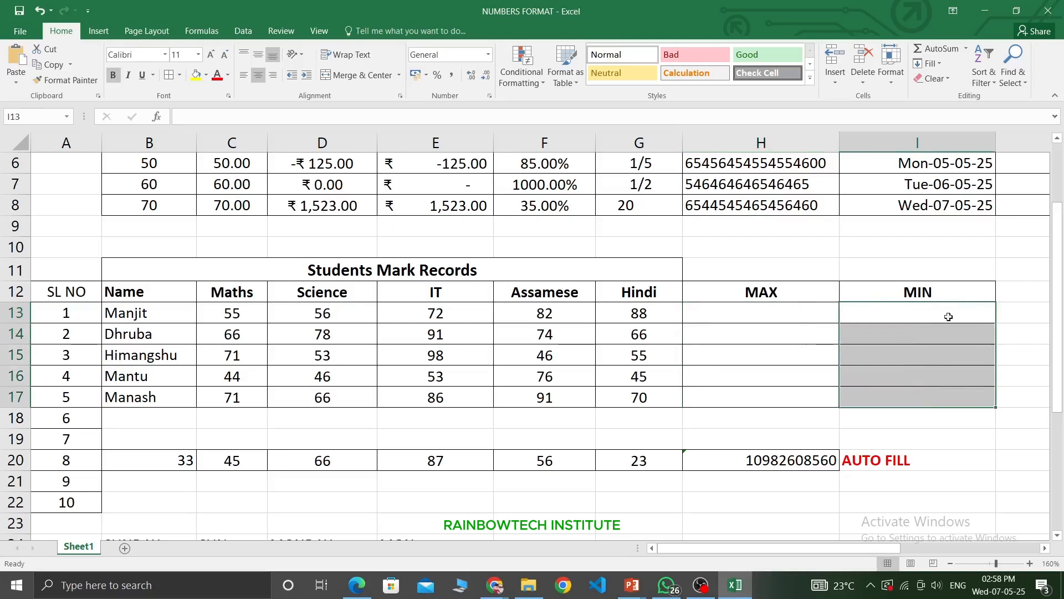
left_click_drag(939, 310, 937, 399)
Extend the headings in H12 and I12 to MAX-MARK and MIN-MARK.
left_click(797, 294)
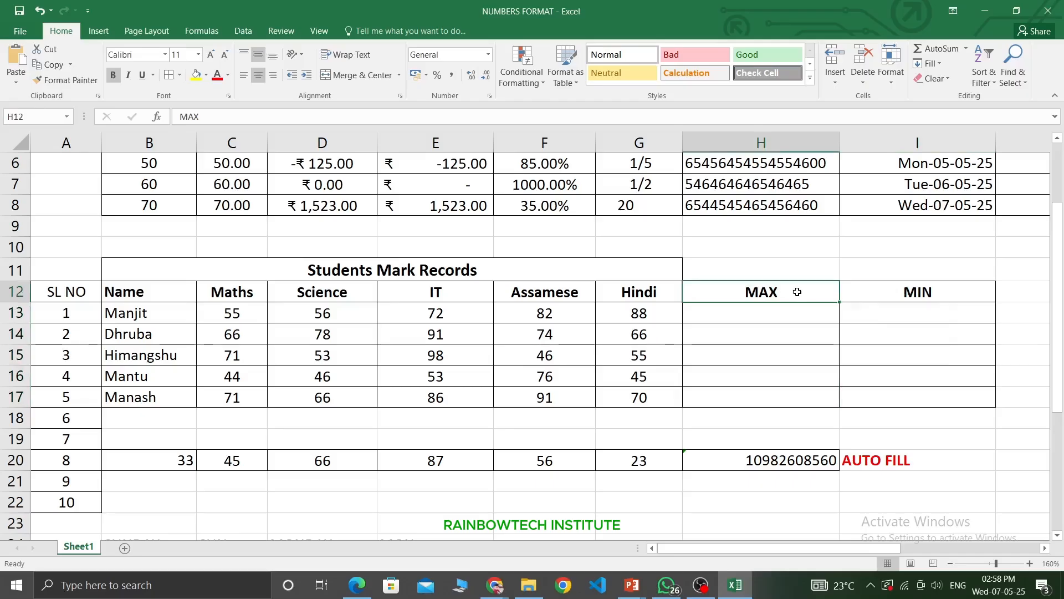
double_click(797, 292)
type("-MAR")
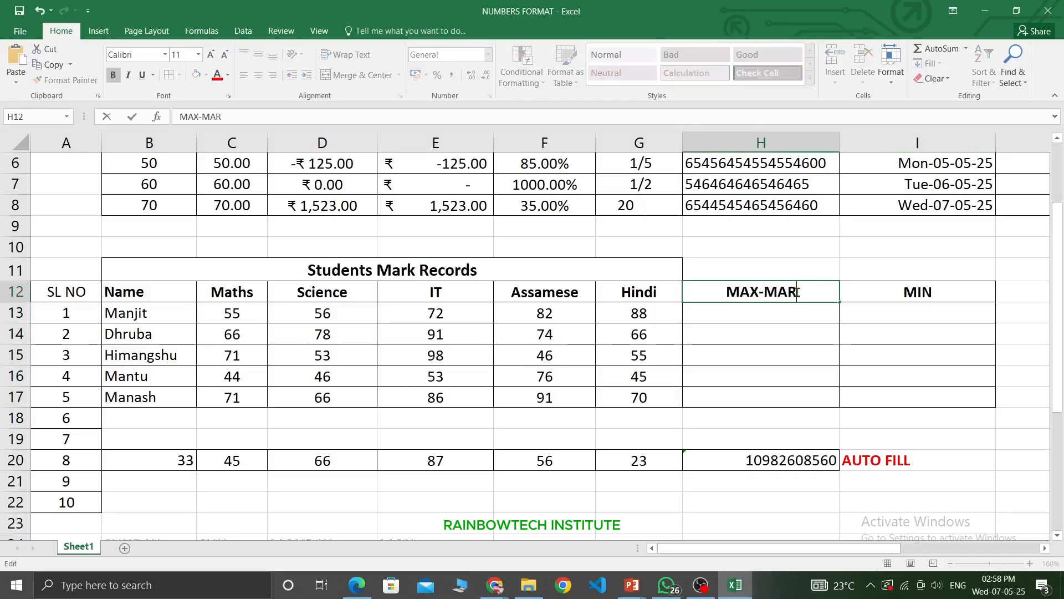
type("K")
key("Tab")
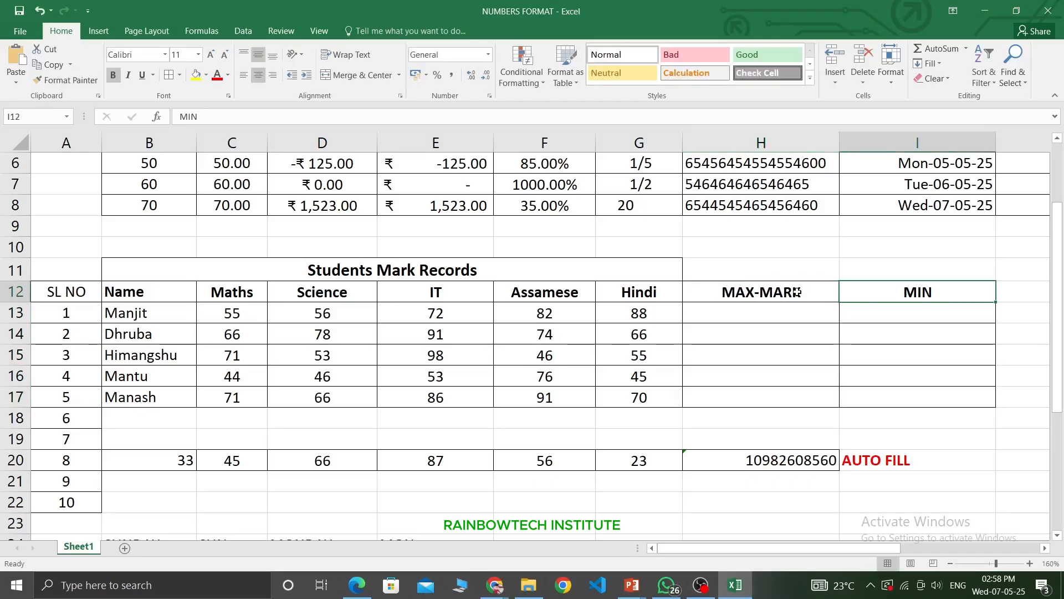
double_click(951, 294)
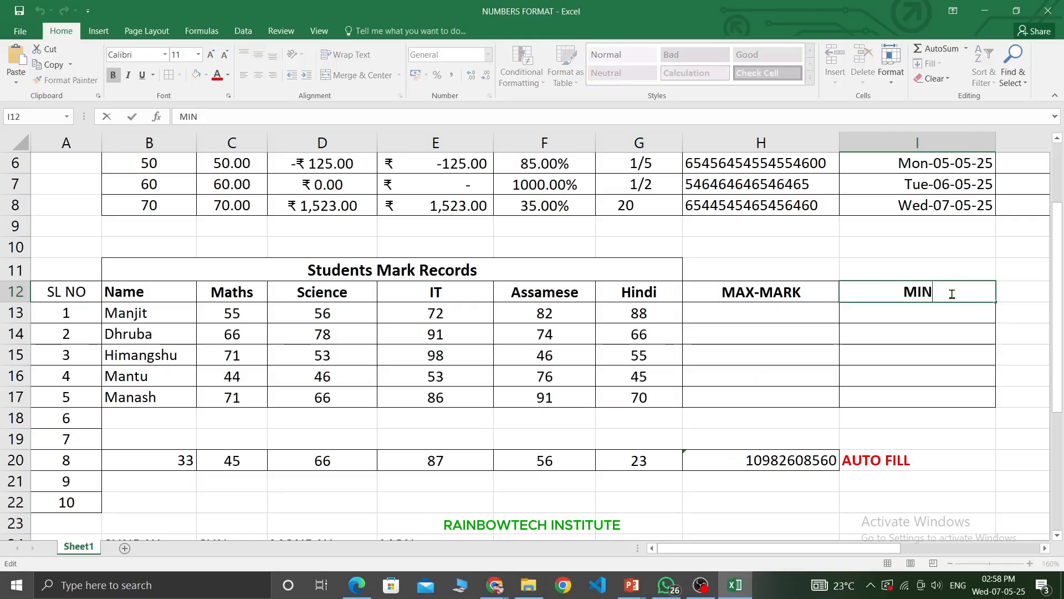
type("-MARK")
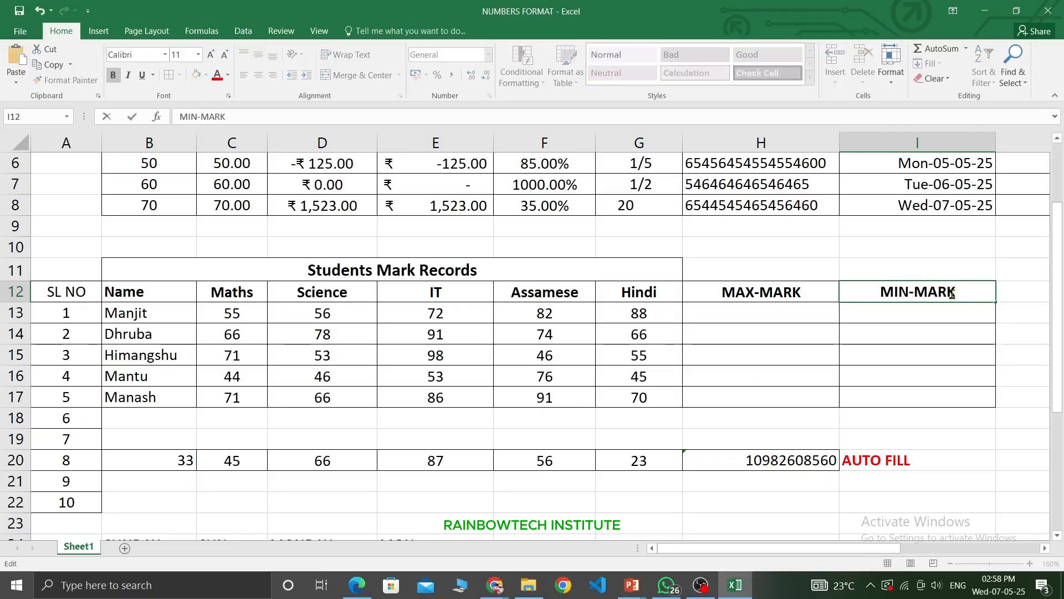
left_click_drag(261, 312, 632, 398)
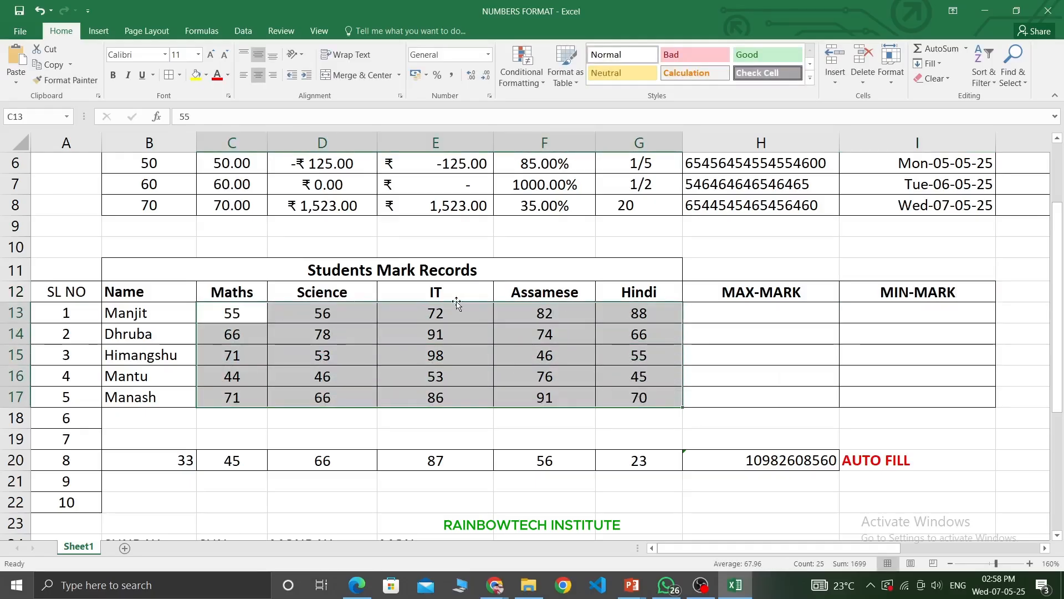
left_click(475, 313)
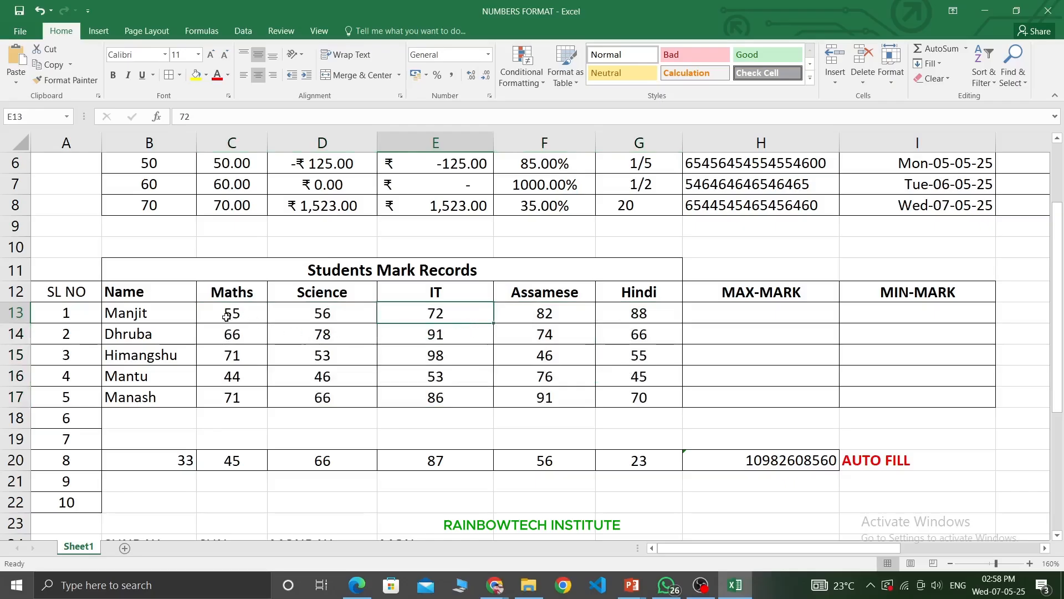
mouse_move(227, 316)
left_mouse_down()
mouse_move(675, 312)
mouse_move(681, 401)
left_mouse_up()
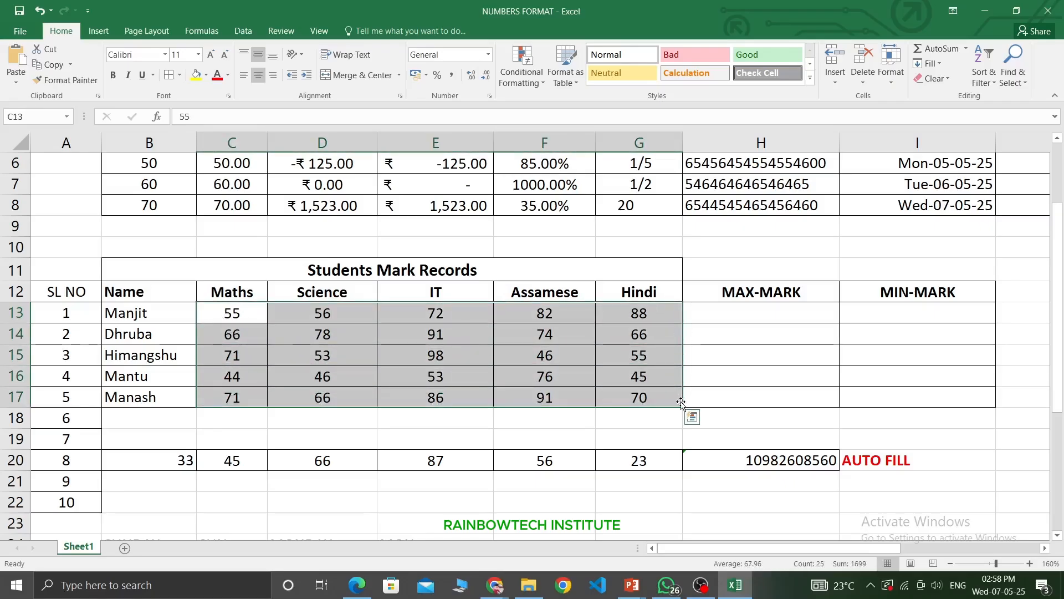
left_click(768, 307)
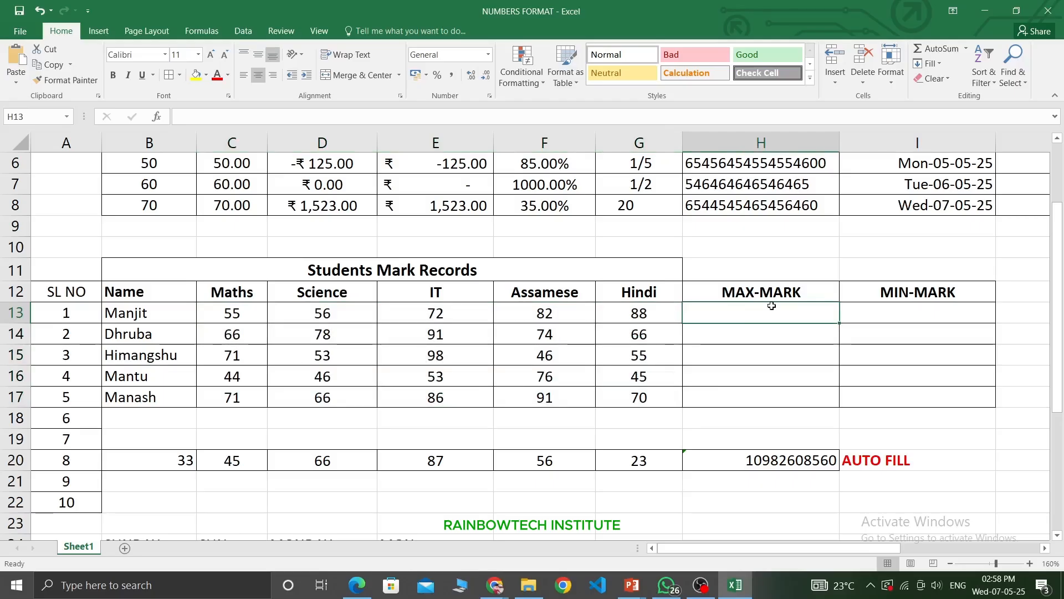
Calculate the first student's highest mark in H13 with the formula =MAX(C13:G13).
type("=")
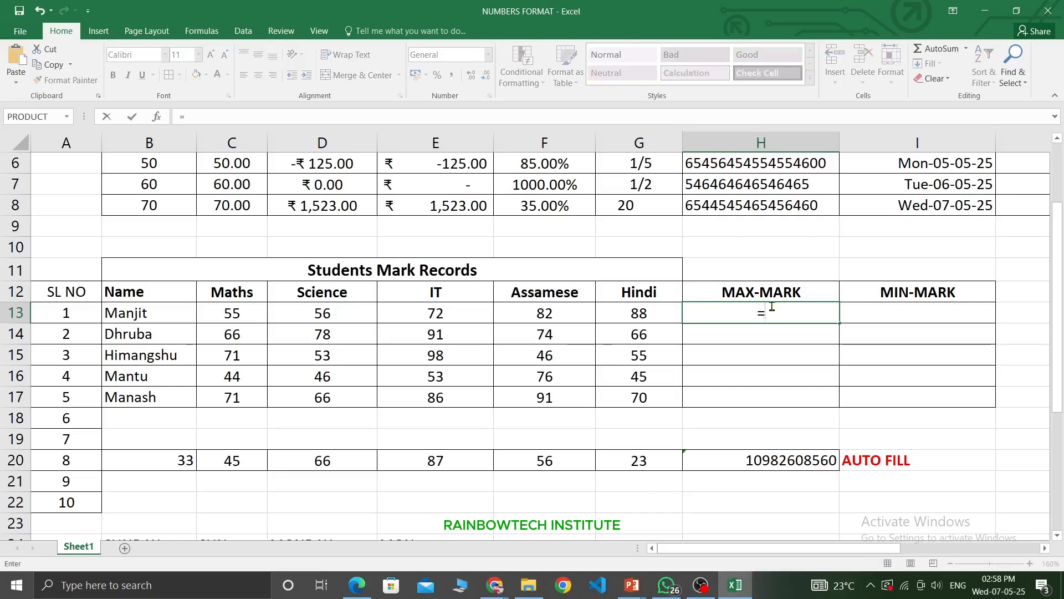
type("MAX")
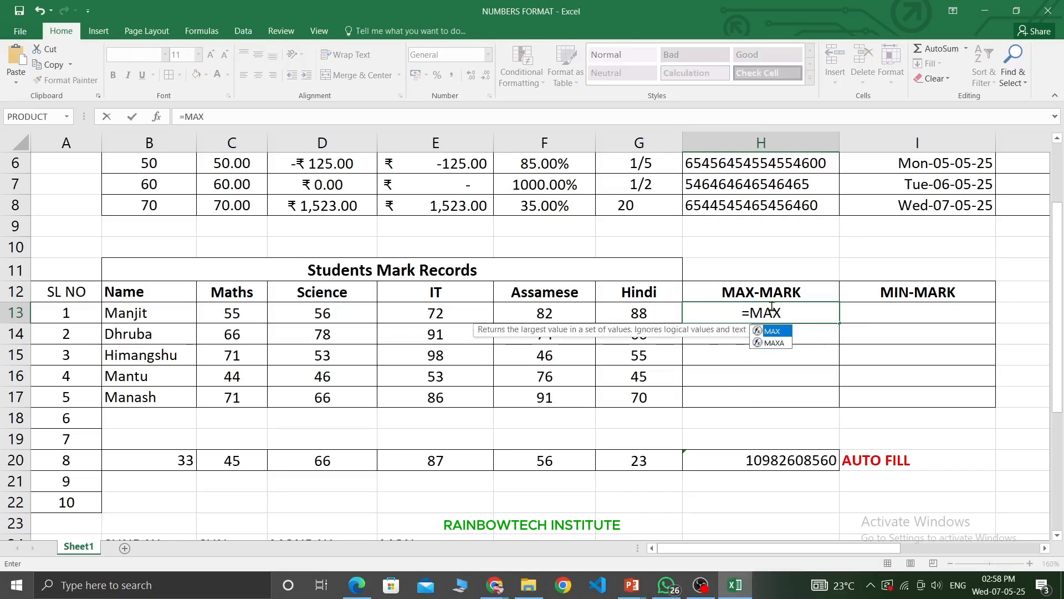
type("(")
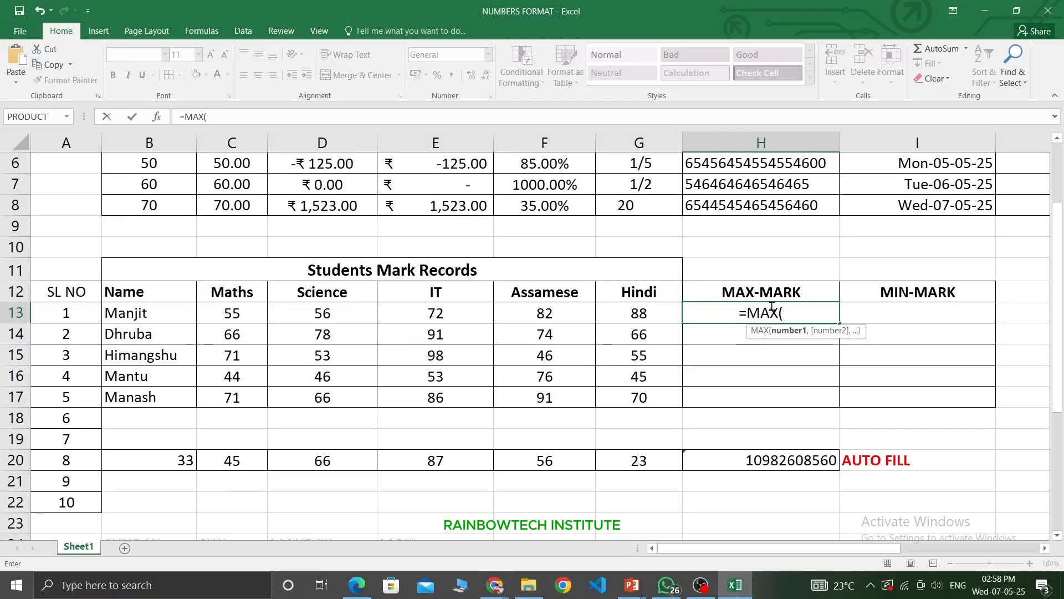
left_click(248, 312)
key("F8")
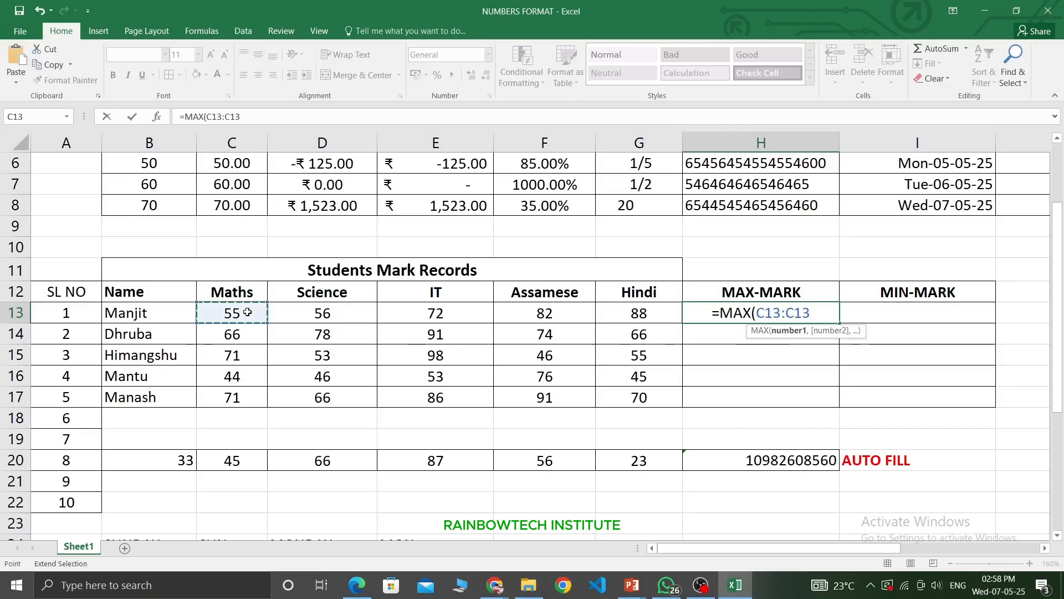
key("BackSpace")
key("BackSpace")
key("BackSpace")
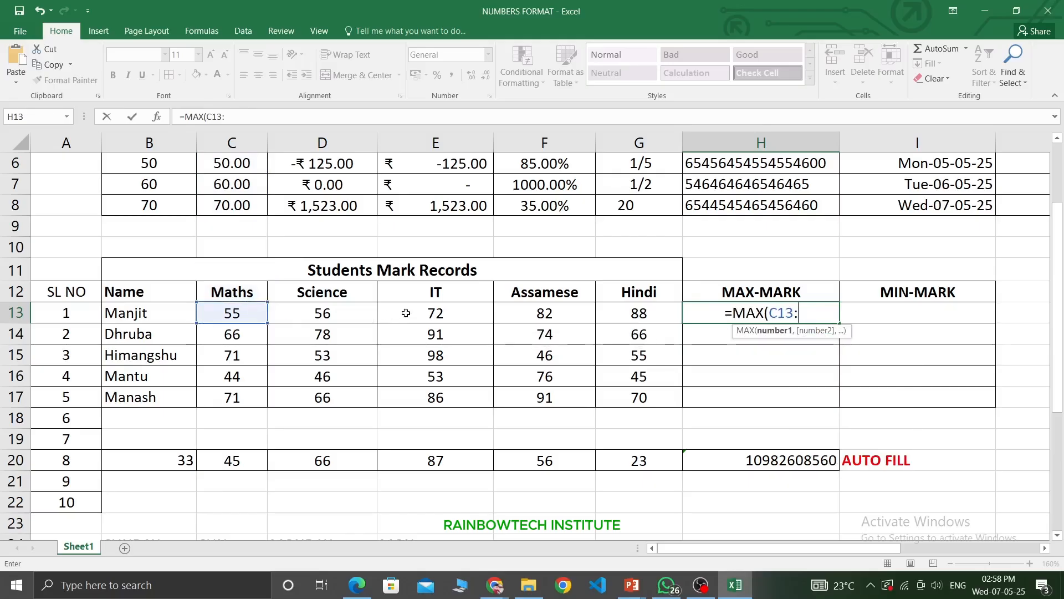
left_click(621, 312)
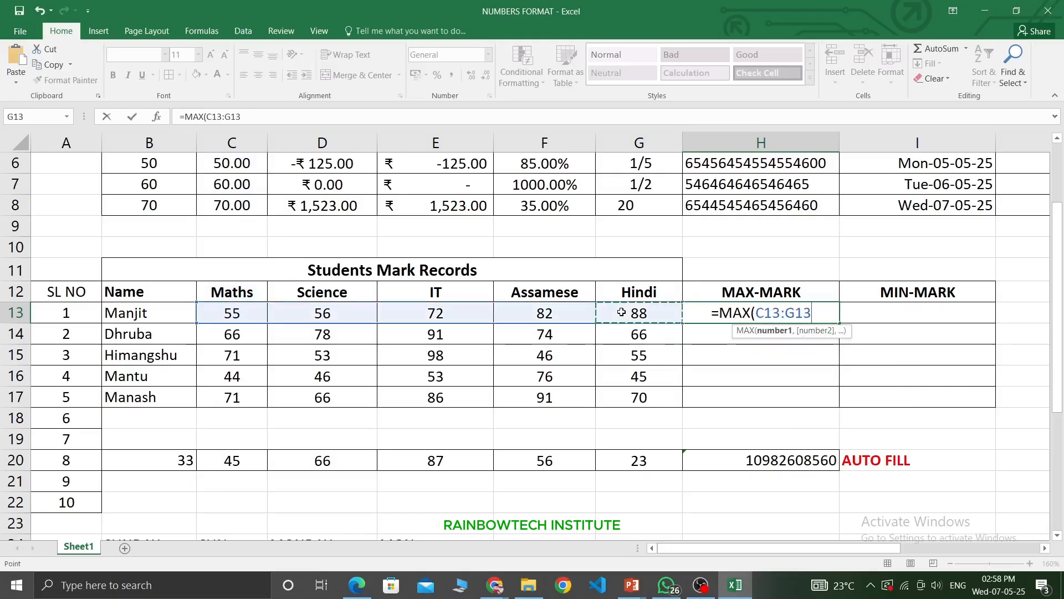
type(")")
key("Return")
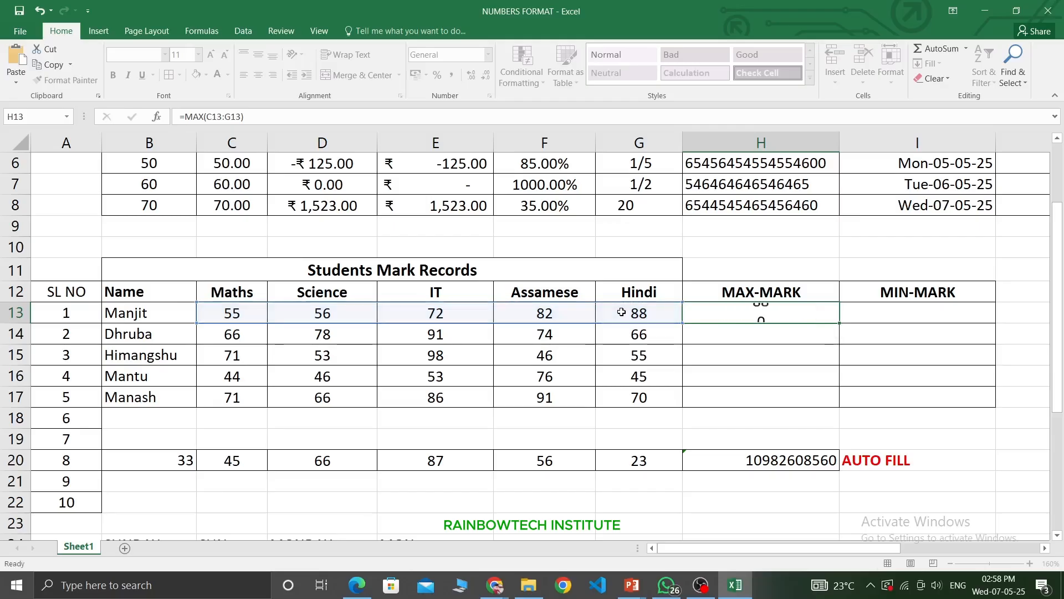
left_click(760, 308)
left_click(662, 317)
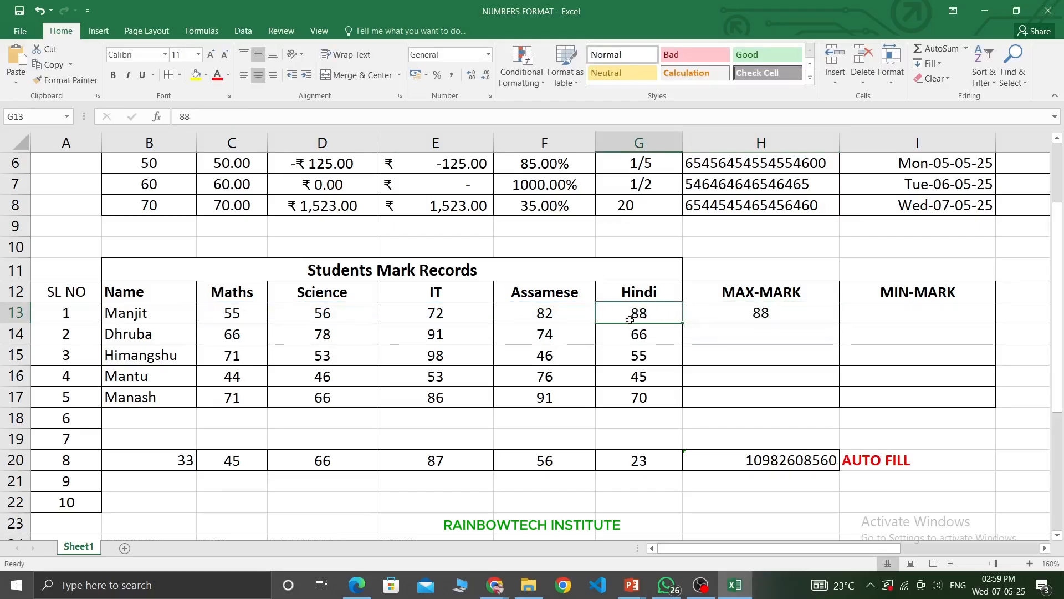
left_click(732, 320)
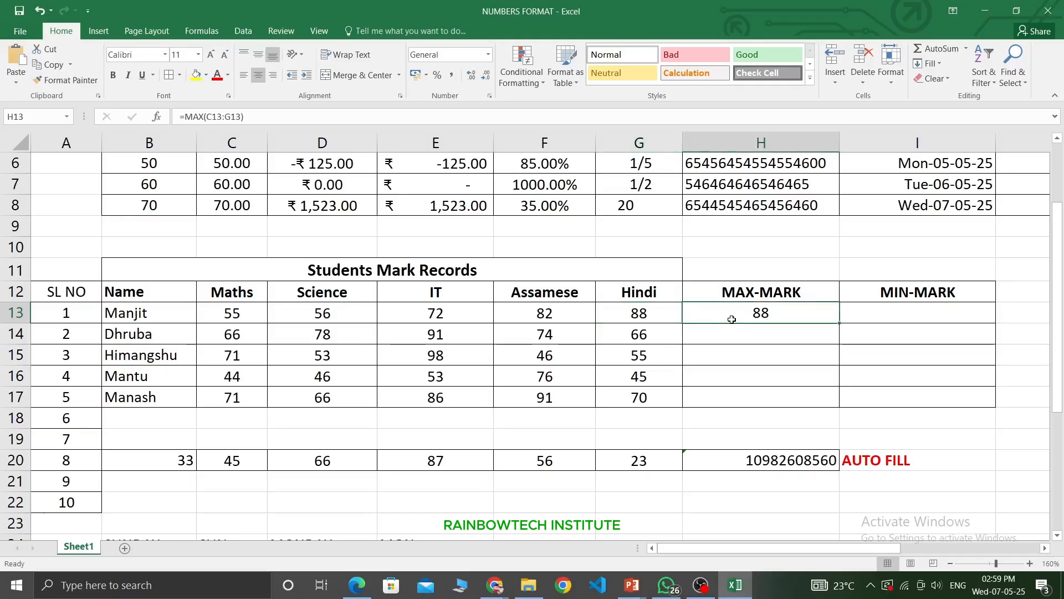
Calculate the first student's lowest mark in I13 with the formula =MIN(C13:G13).
left_click(880, 312)
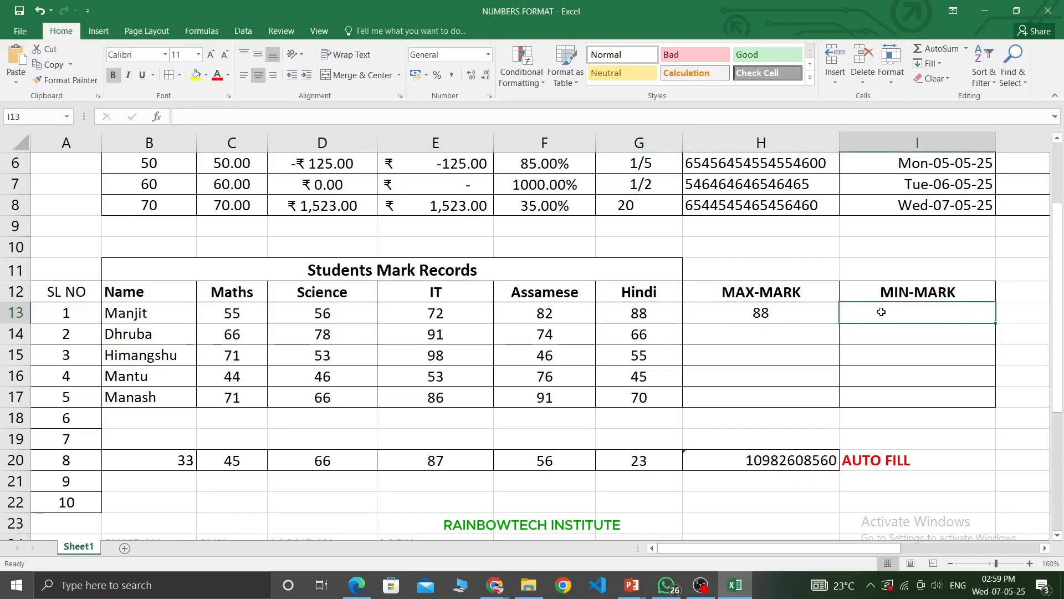
type("=")
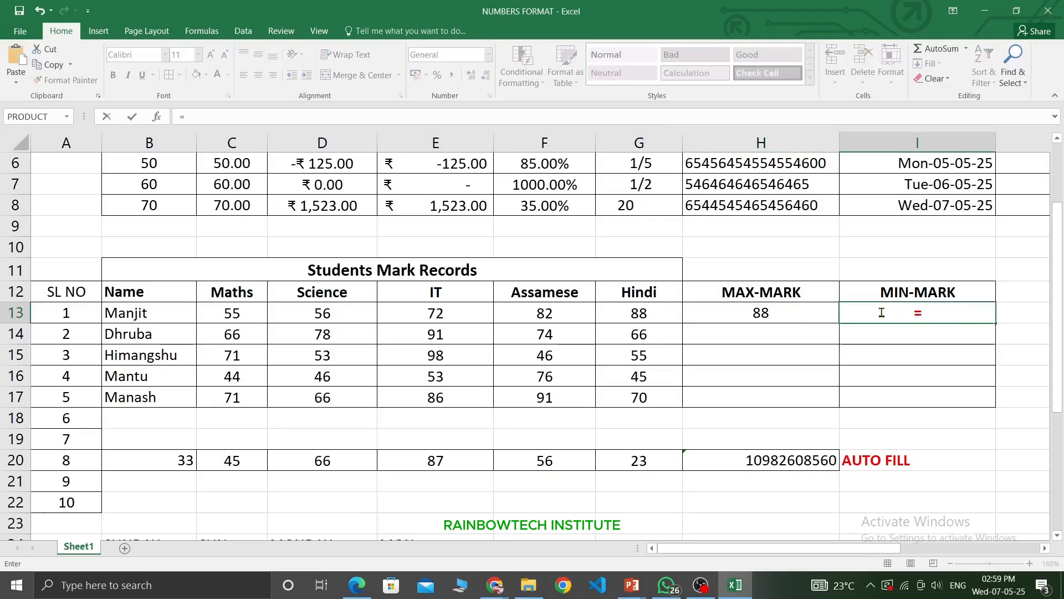
type("MIN")
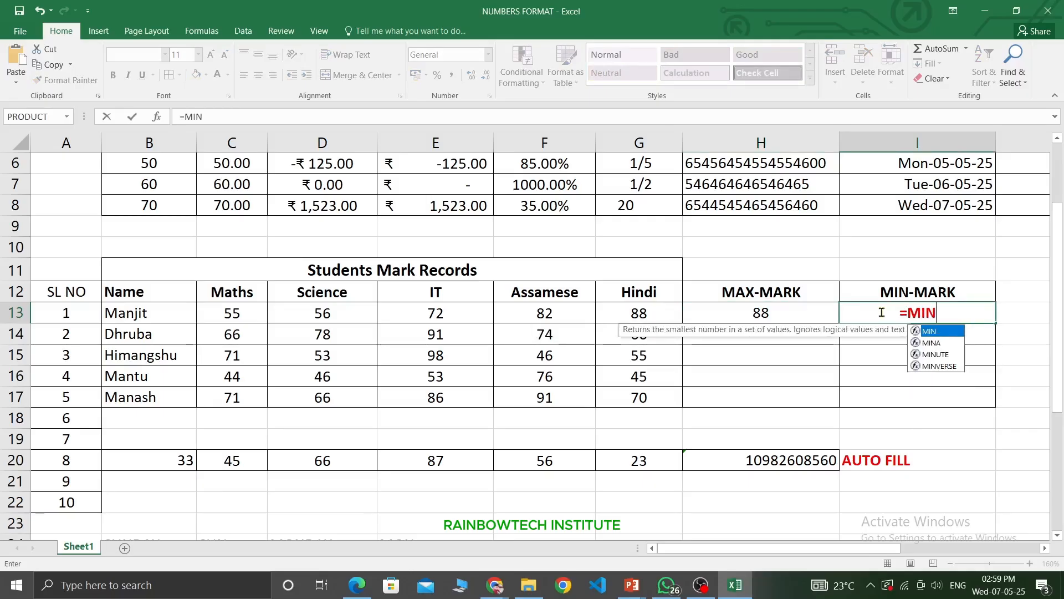
type("(")
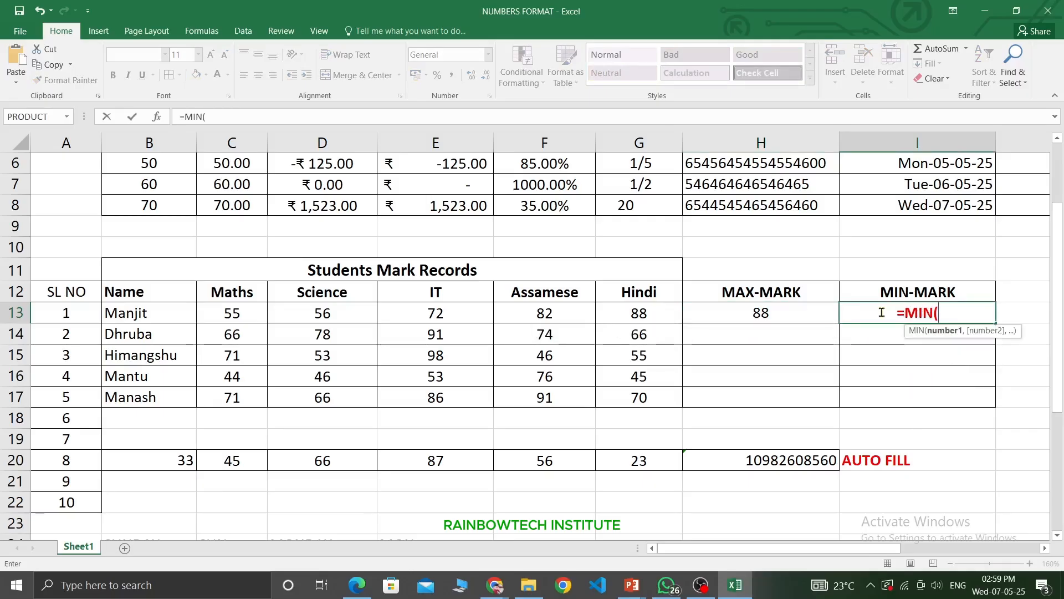
left_click(215, 314)
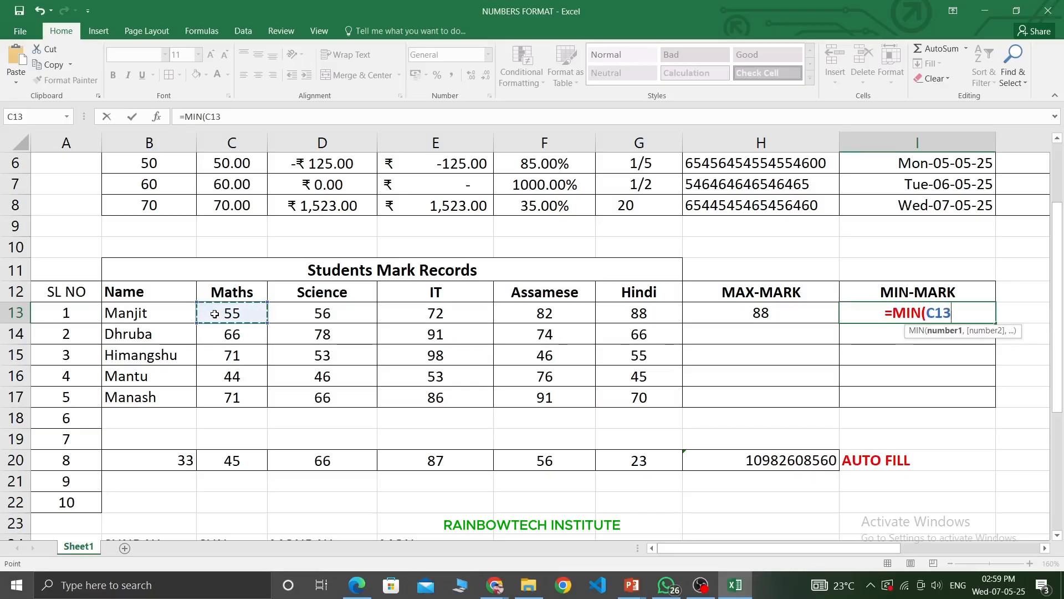
type(":")
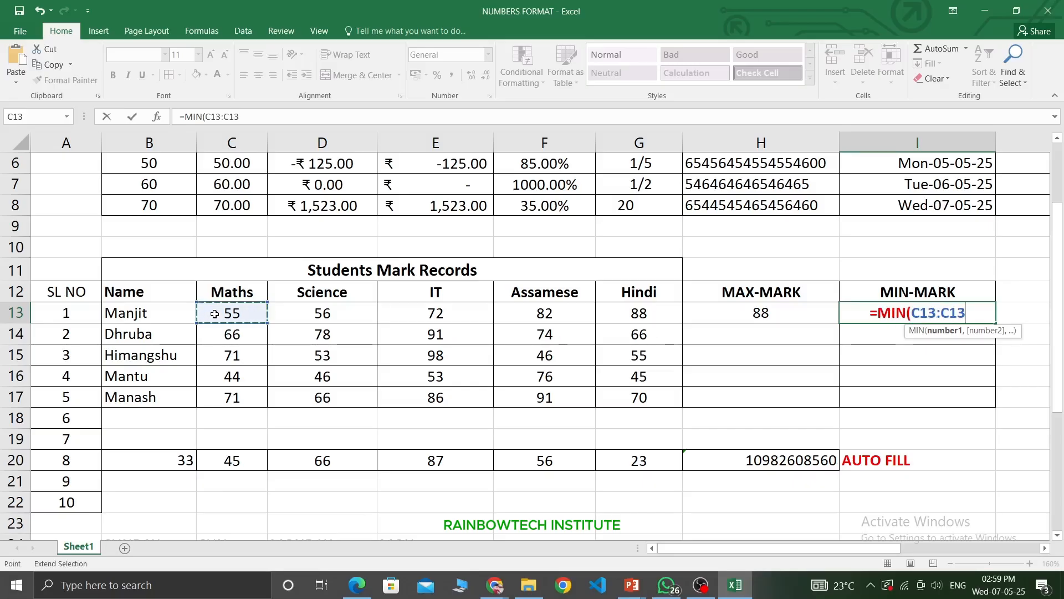
key("BackSpace")
key("BackSpace")
key("BackSpace")
left_click(610, 313)
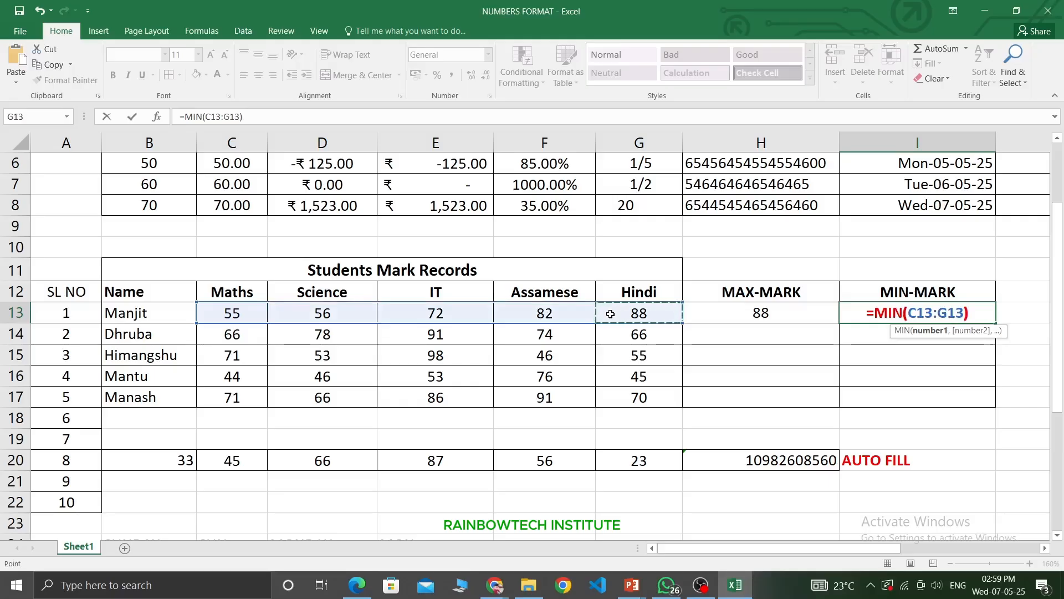
type(")")
key("Return")
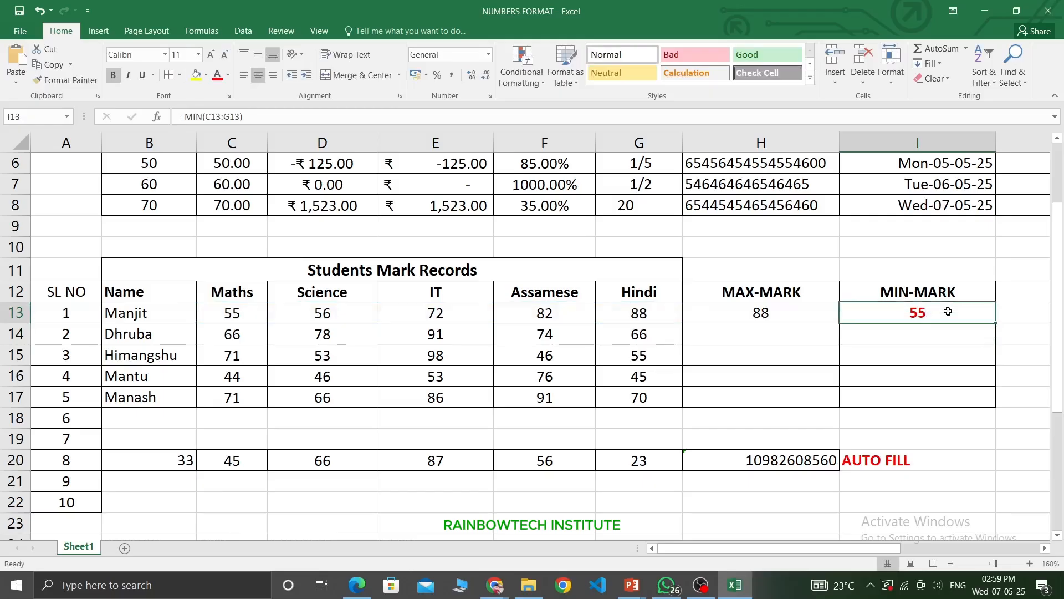
left_click(246, 313)
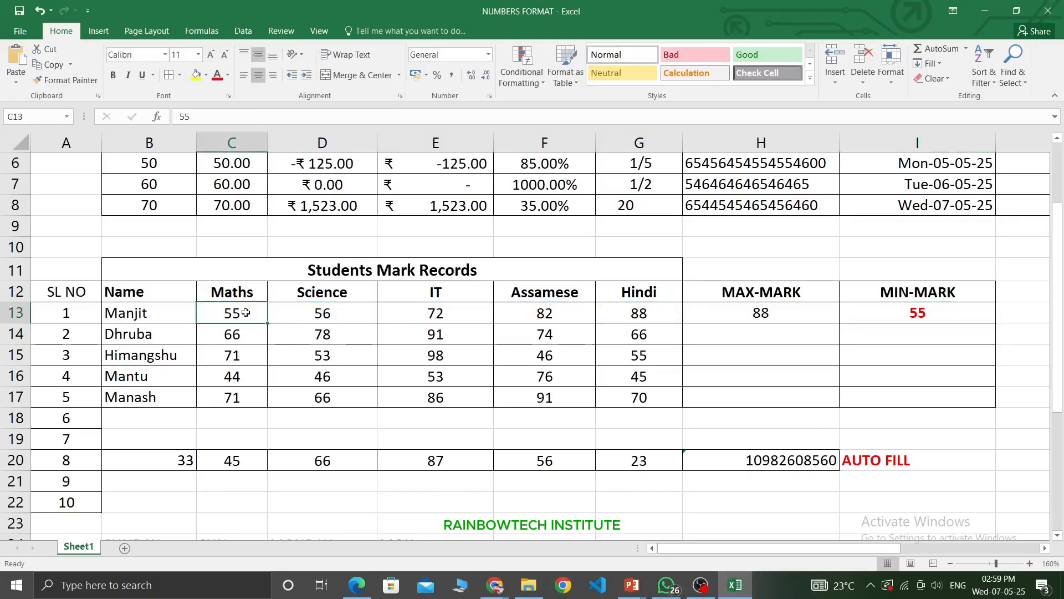
Fill the MAX formula from H13 down to H17 for the remaining students.
left_click_drag(232, 334, 645, 405)
left_click(753, 313)
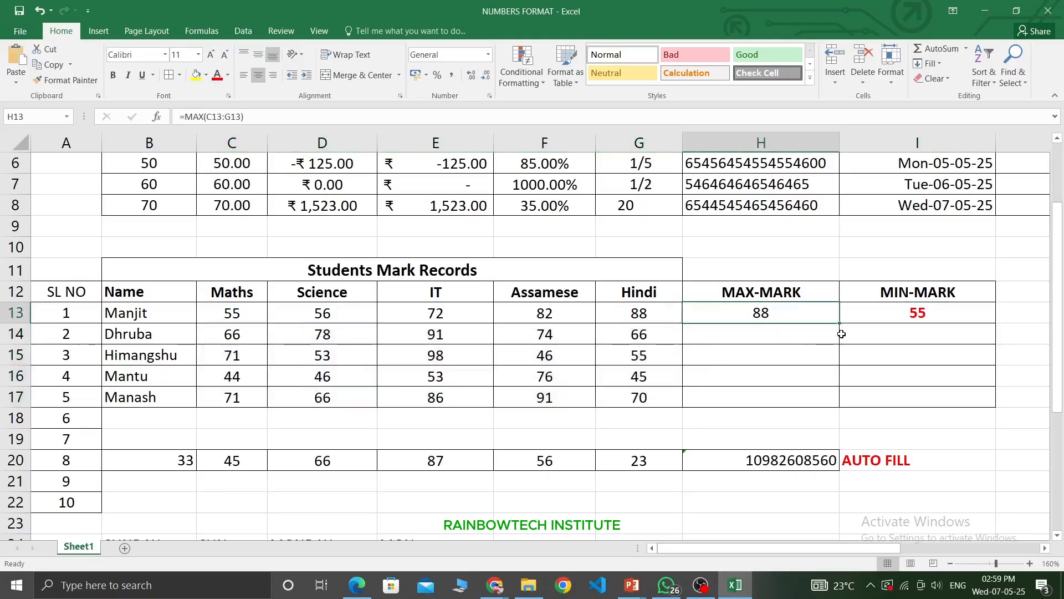
left_click_drag(838, 324, 840, 406)
left_click_drag(768, 329, 770, 388)
Fill the MIN formula from I13 down to I17 for the remaining students.
left_click(917, 314)
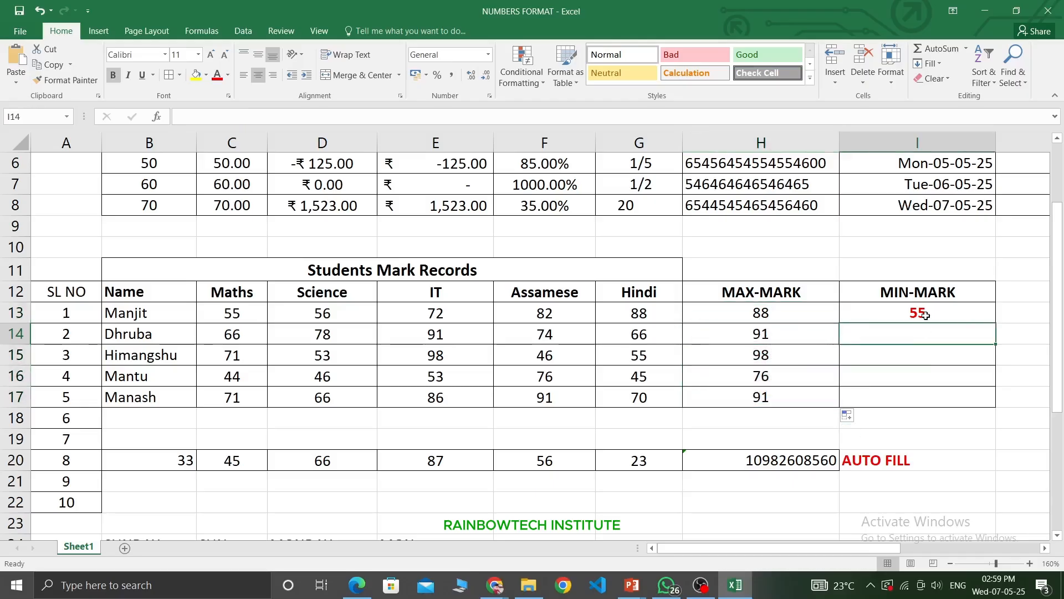
left_click_drag(997, 324, 996, 403)
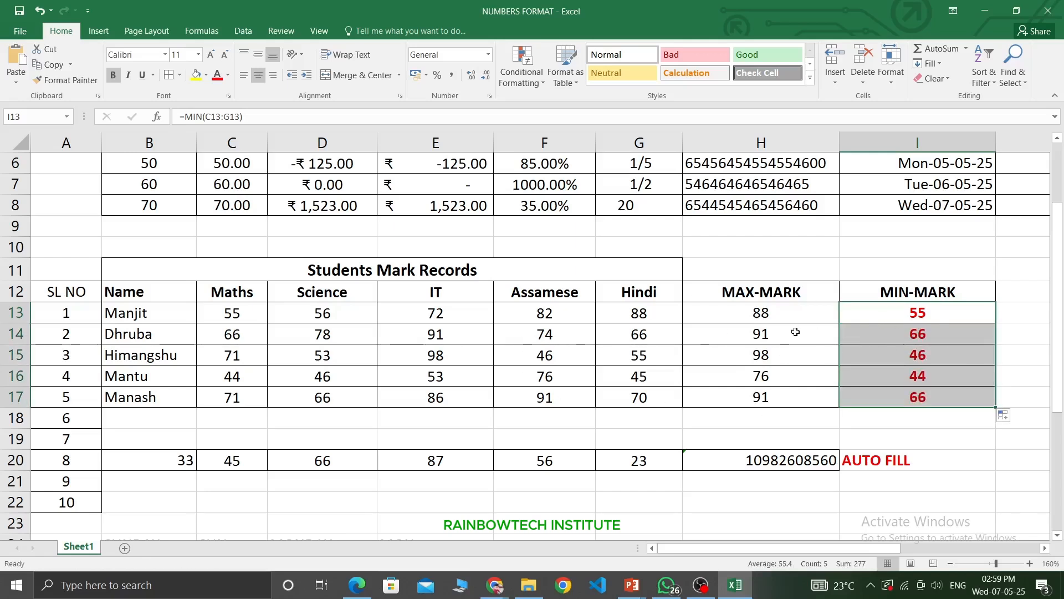
left_click_drag(729, 332, 810, 399)
left_click_drag(909, 332, 909, 393)
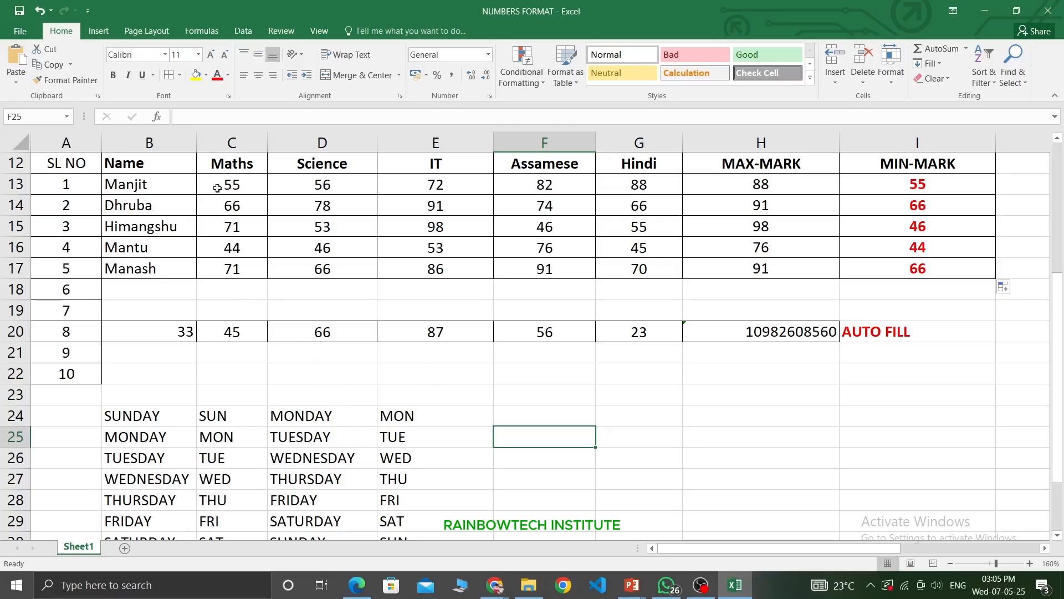
Start saving a copy of the workbook and choose the Desktop as its location.
left_click(22, 35)
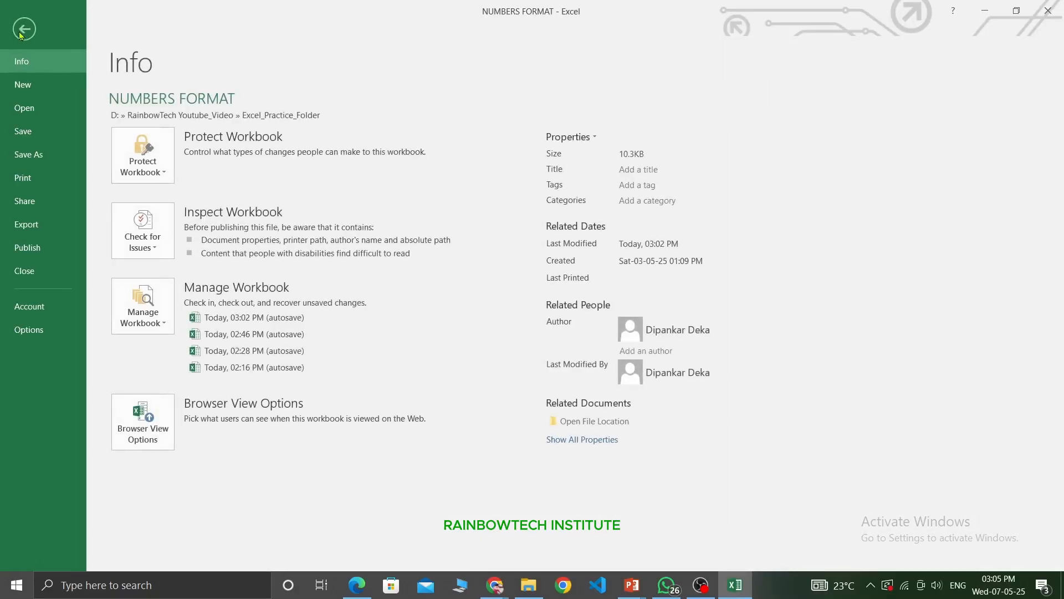
left_click(28, 154)
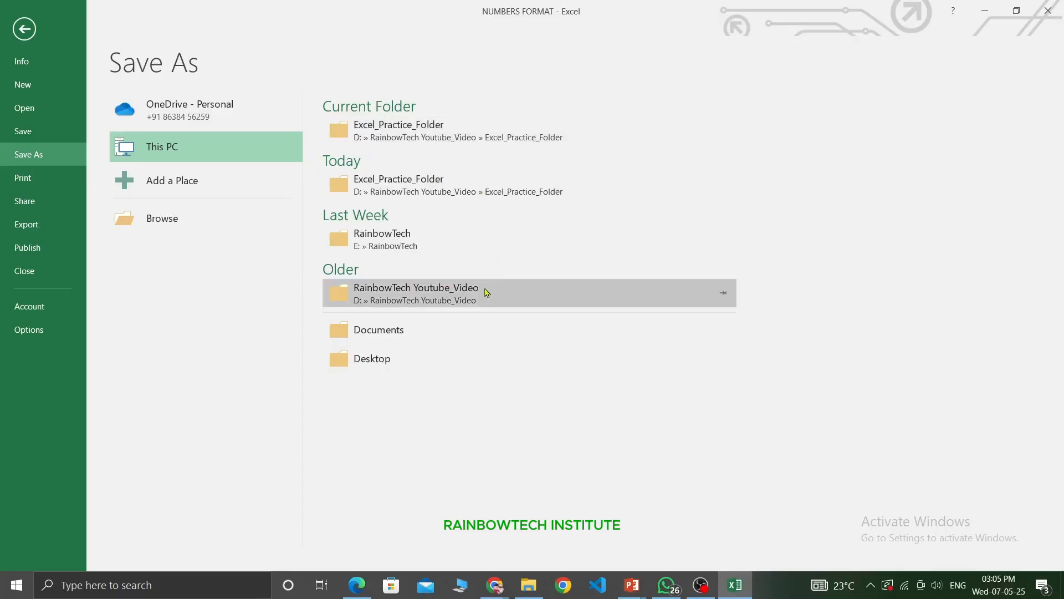
left_click(218, 223)
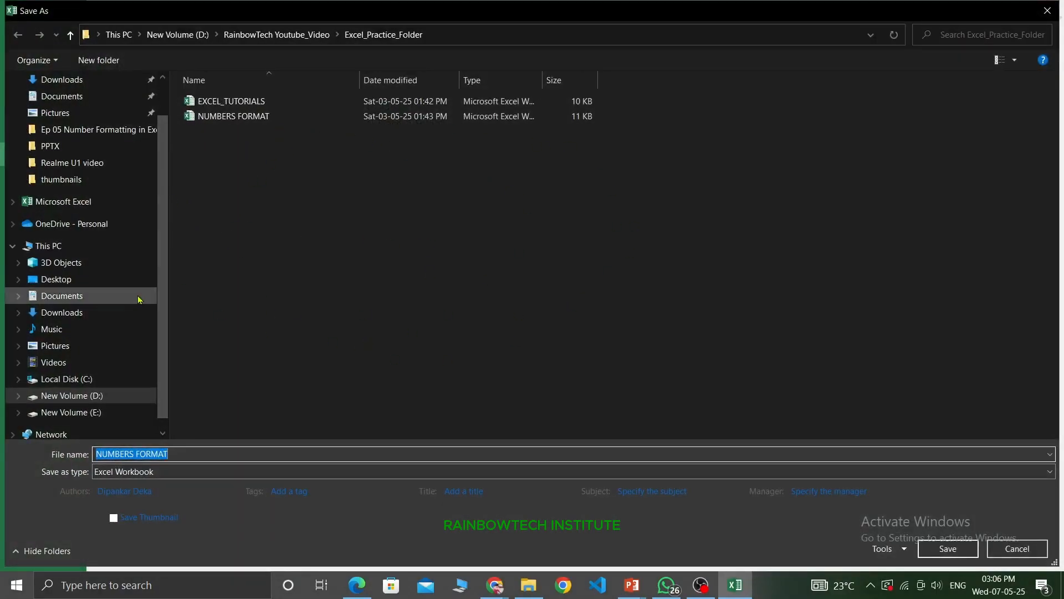
scroll(164, 316, "up", 2)
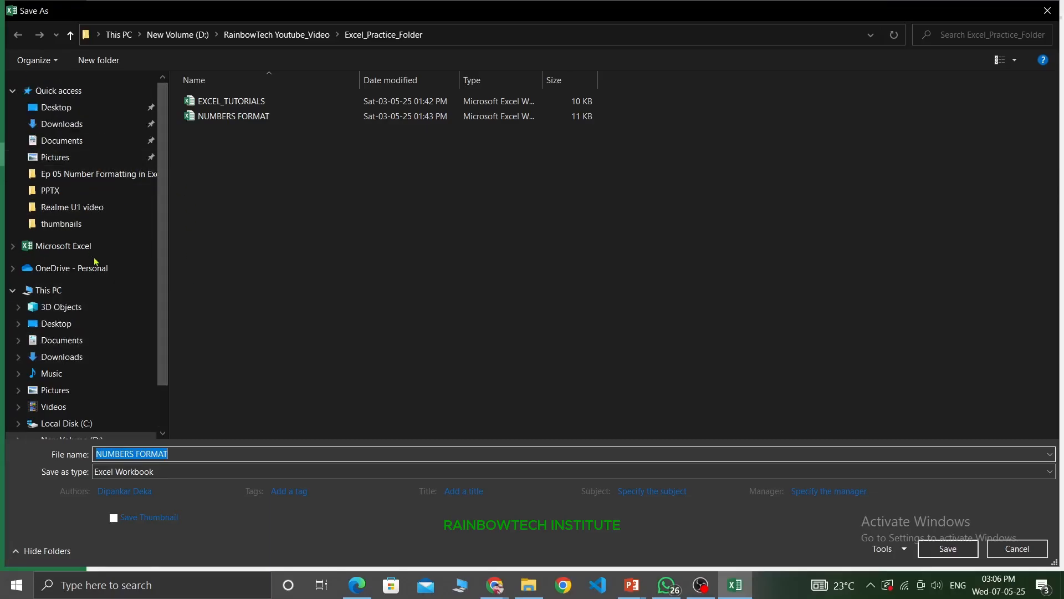
left_click(56, 106)
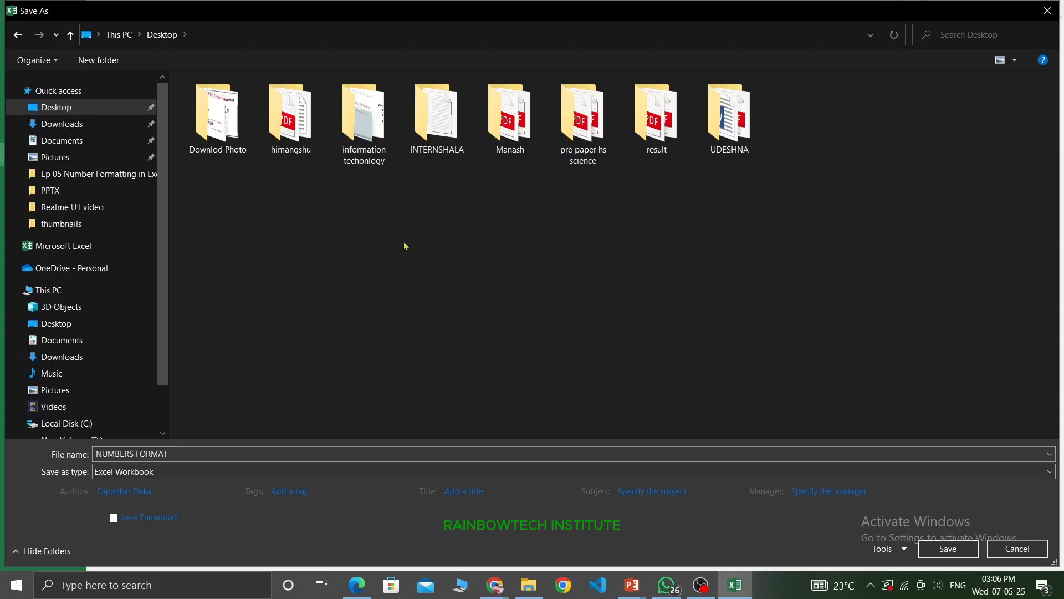
Create a new folder named eXCEL FILE on the Desktop from within the save dialog.
right_click(362, 224)
mouse_move(499, 391)
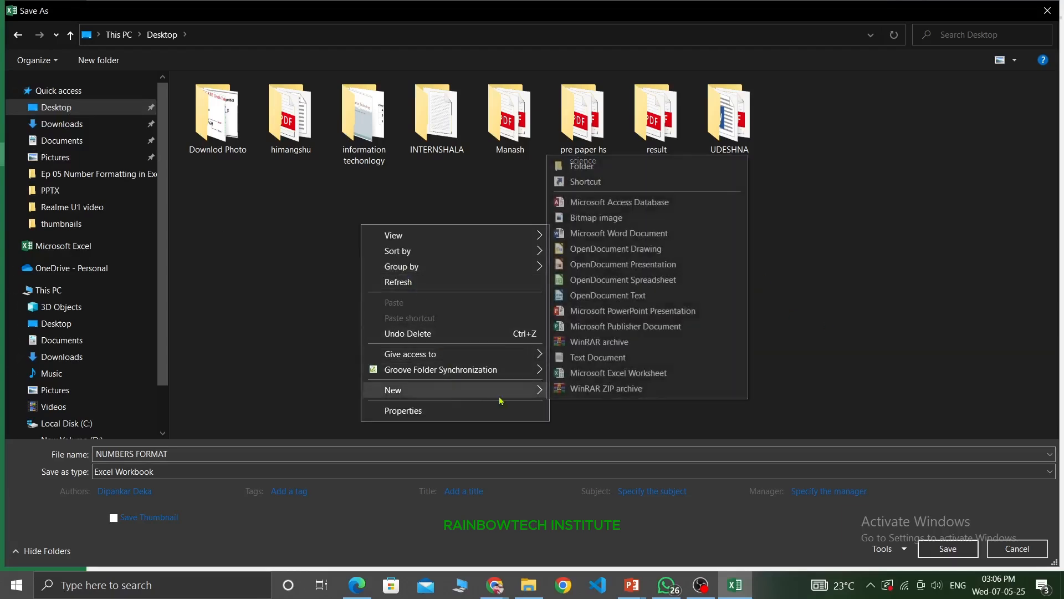
left_click(609, 166)
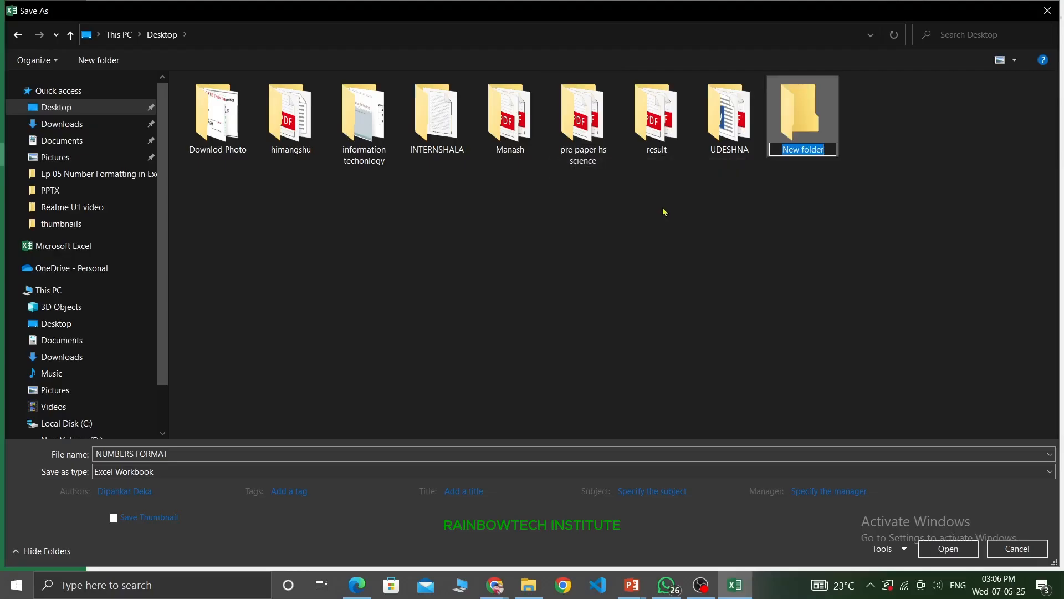
type("eXCE")
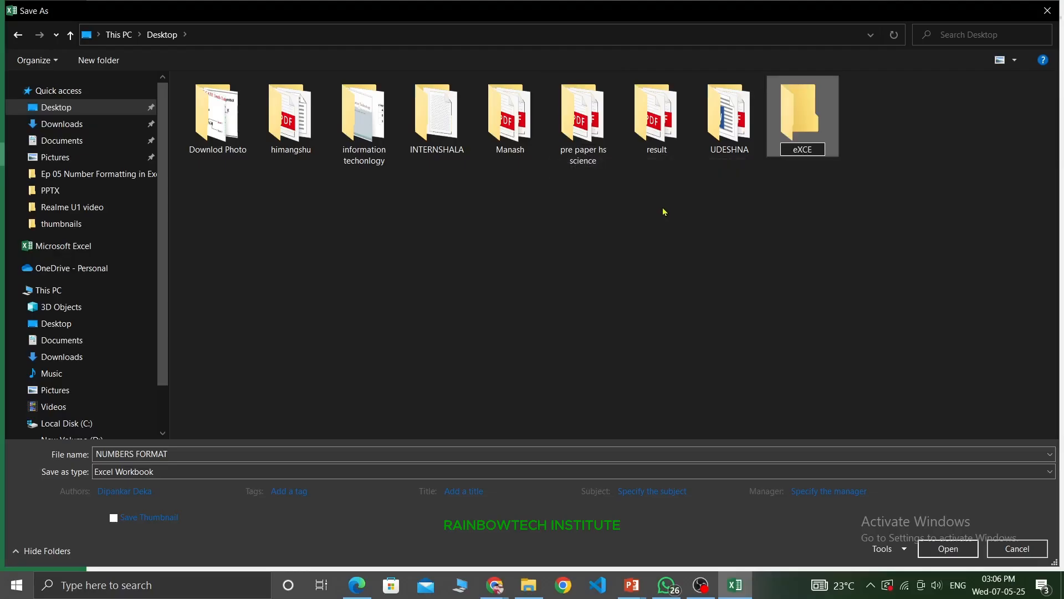
type("L FILE")
key("Return")
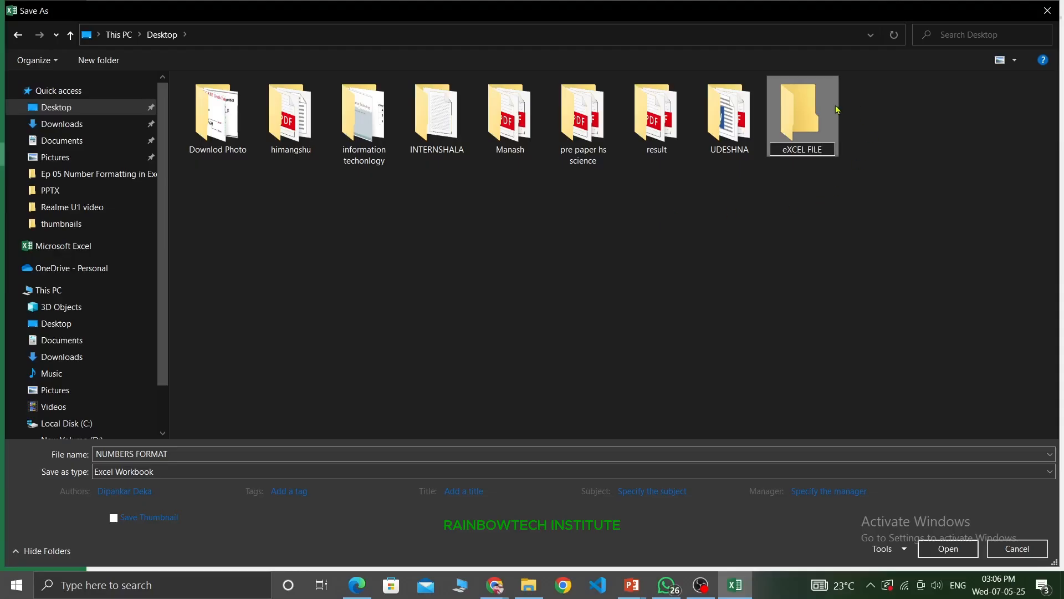
Save the workbook in the eXCEL FILE folder under the name FORMULAS AND FUNCTIONS.
double_click(837, 110)
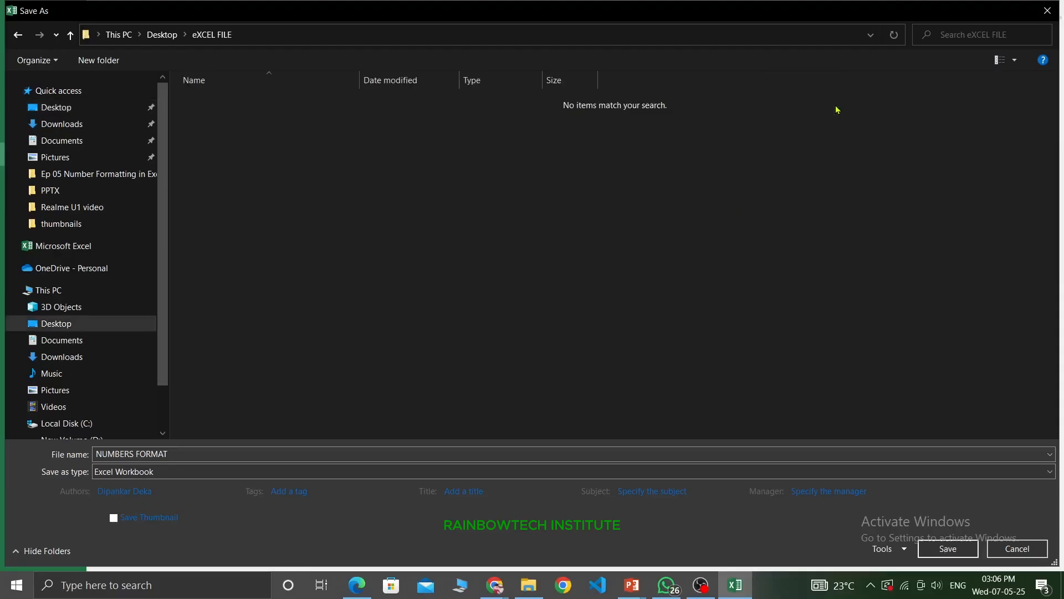
left_click(192, 454)
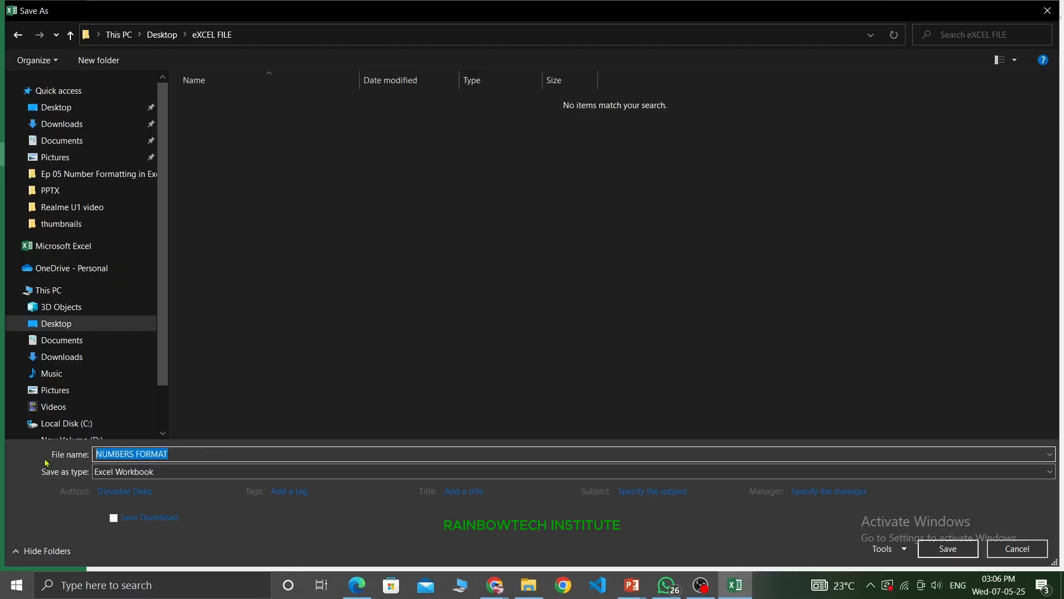
type("FORMU")
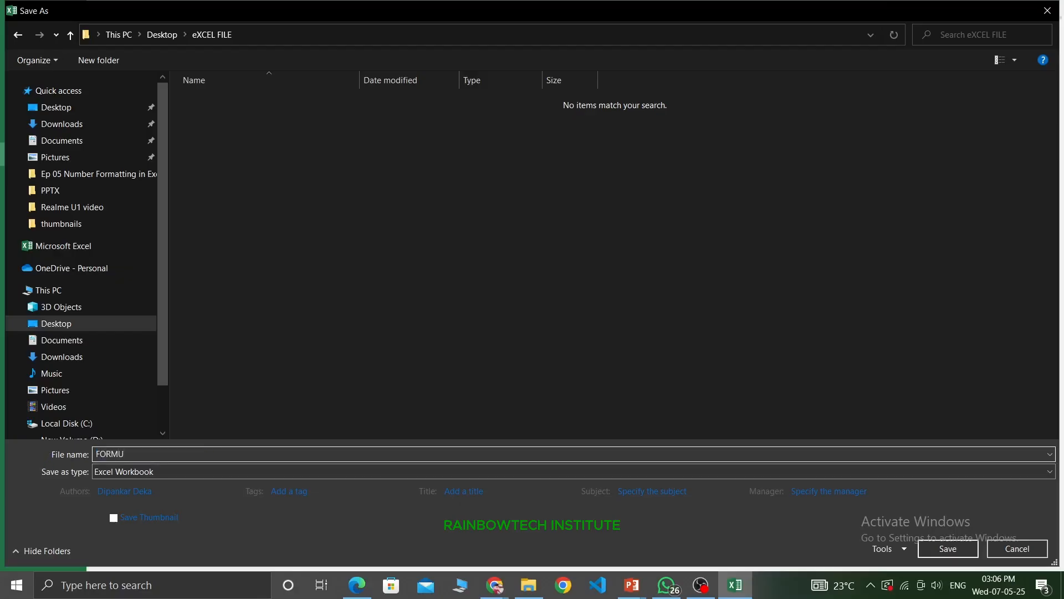
type("LAS AND FUNCTIONS")
left_click(962, 548)
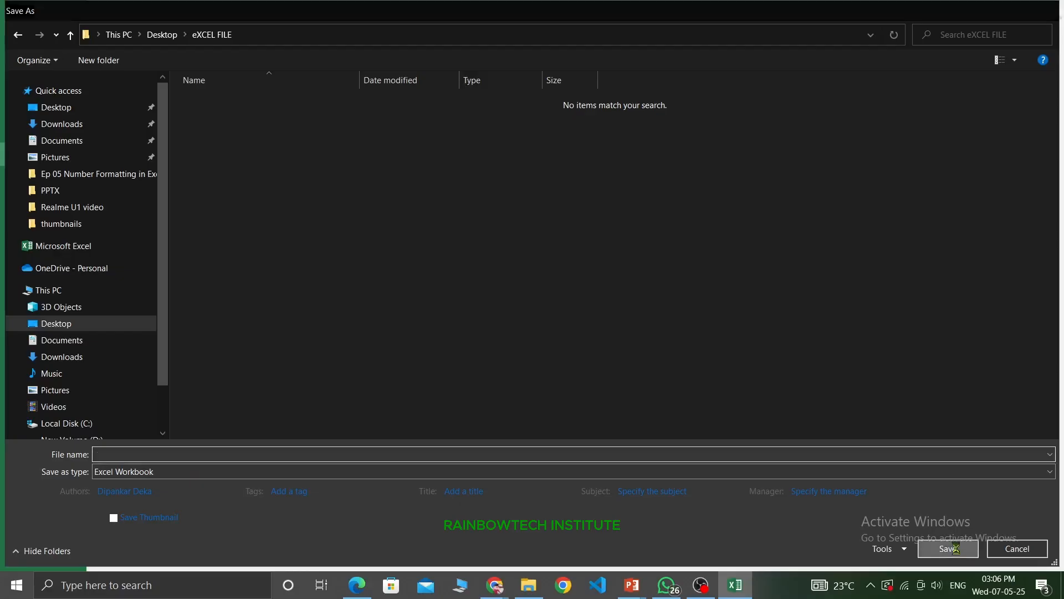